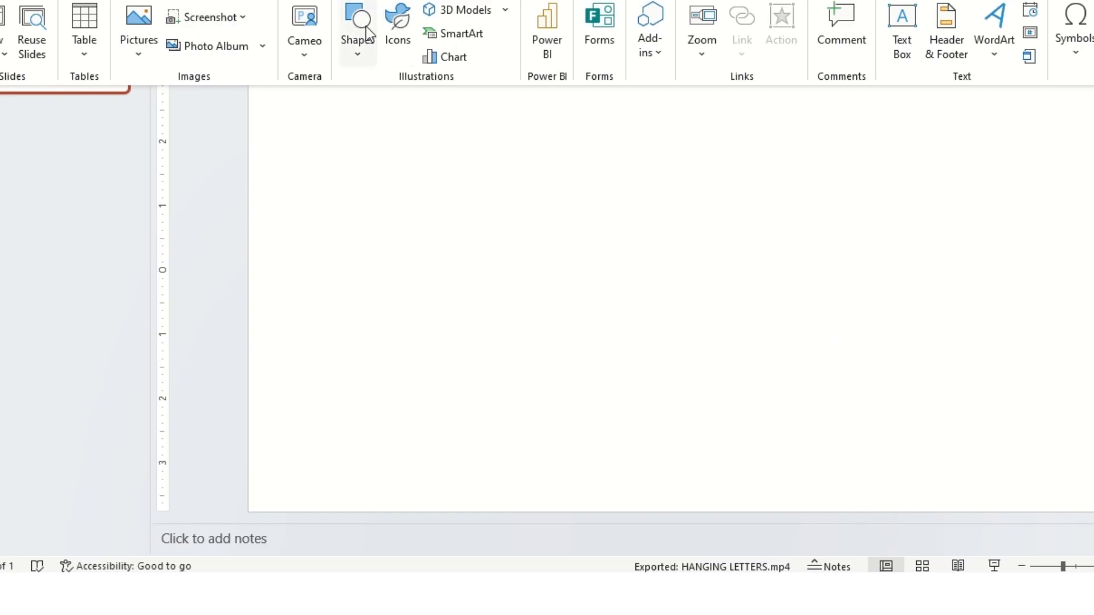
Draw a tall rectangle near the left side of the slide.
click(359, 34)
click(404, 103)
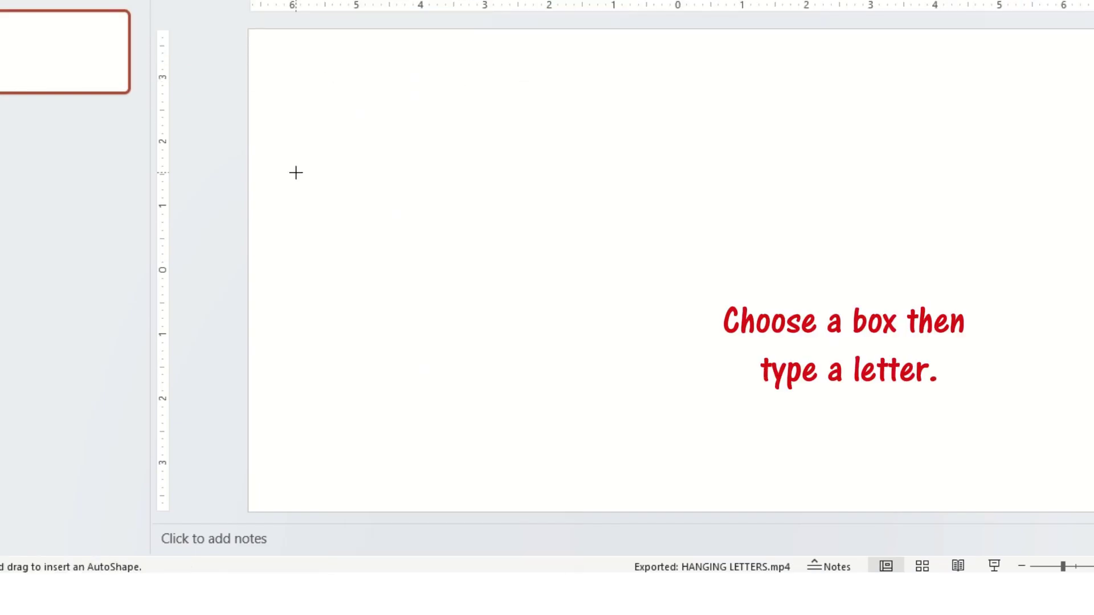
drag(296, 172, 413, 360)
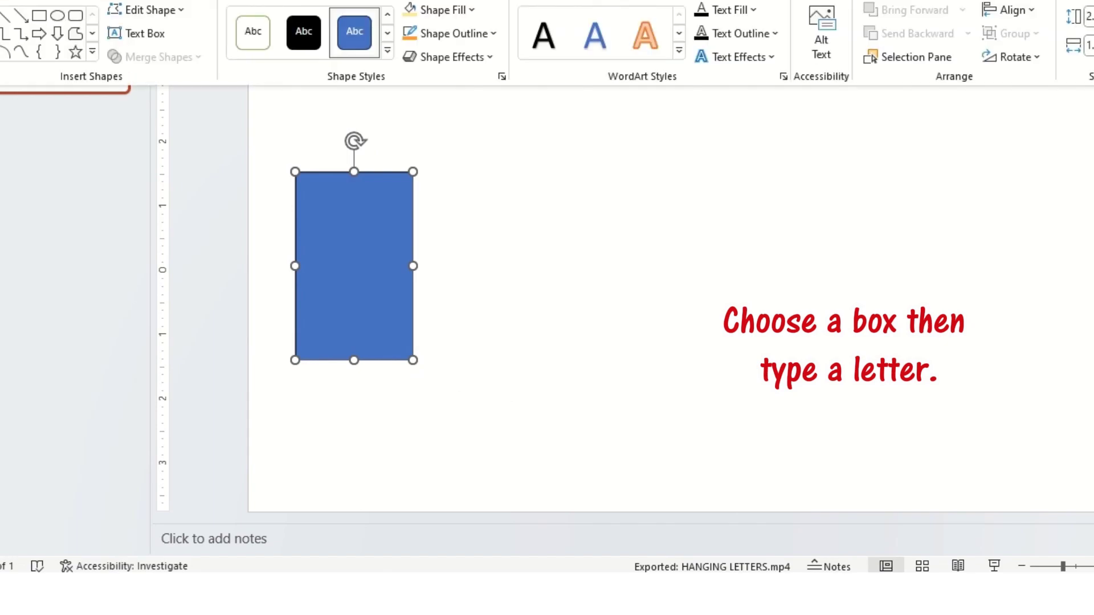
Type the letter S inside the rectangle and colour it black.
right_click(361, 224)
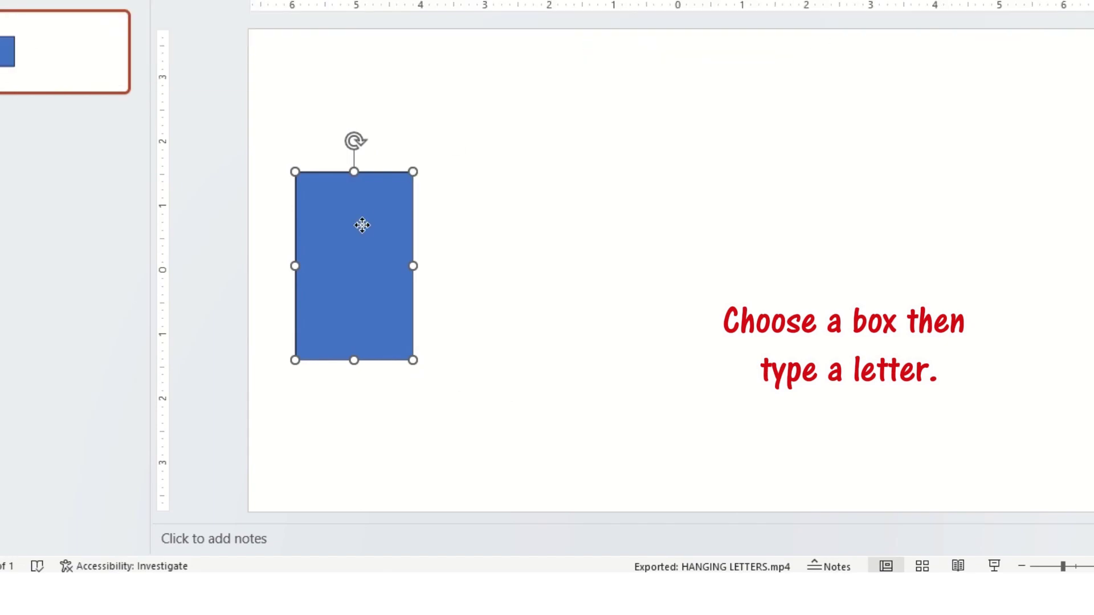
click(465, 154)
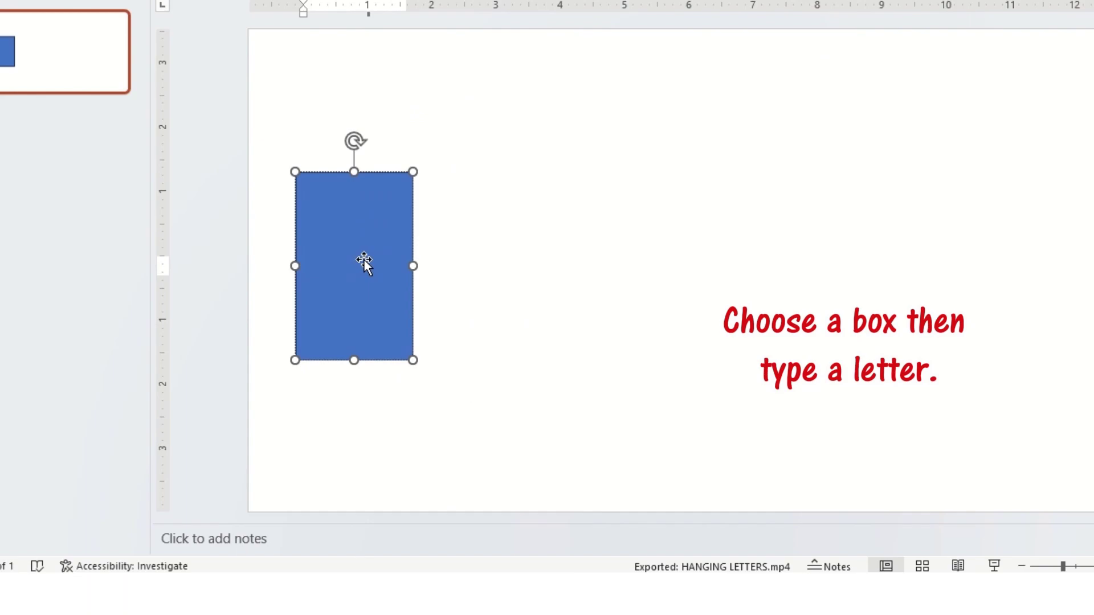
text(ST)
key(BackSpace)
key(shift+Left)
click(46, 3)
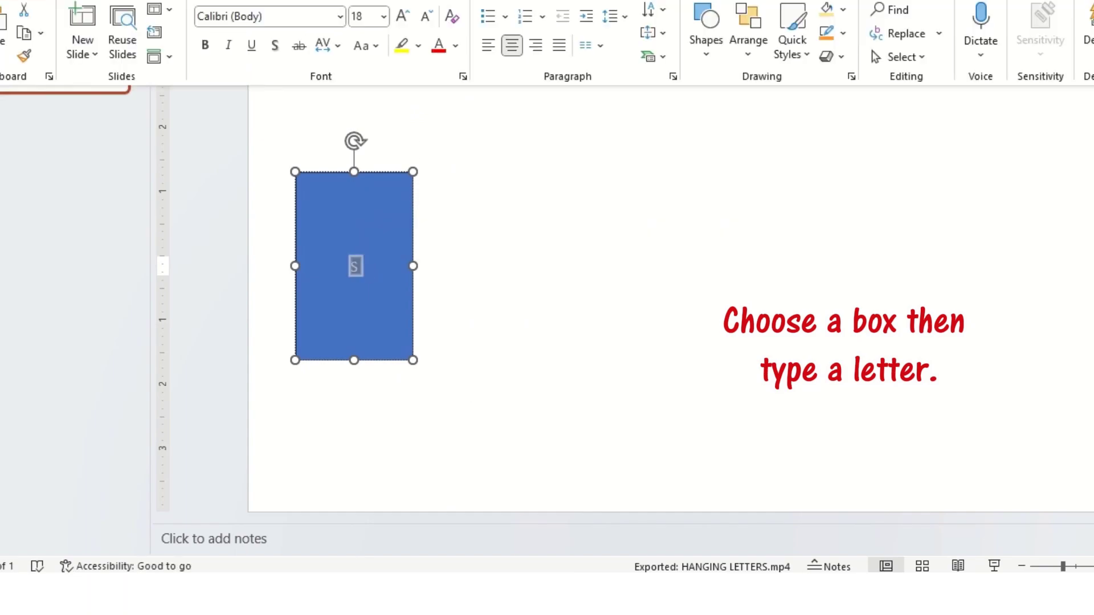
click(456, 54)
click(455, 91)
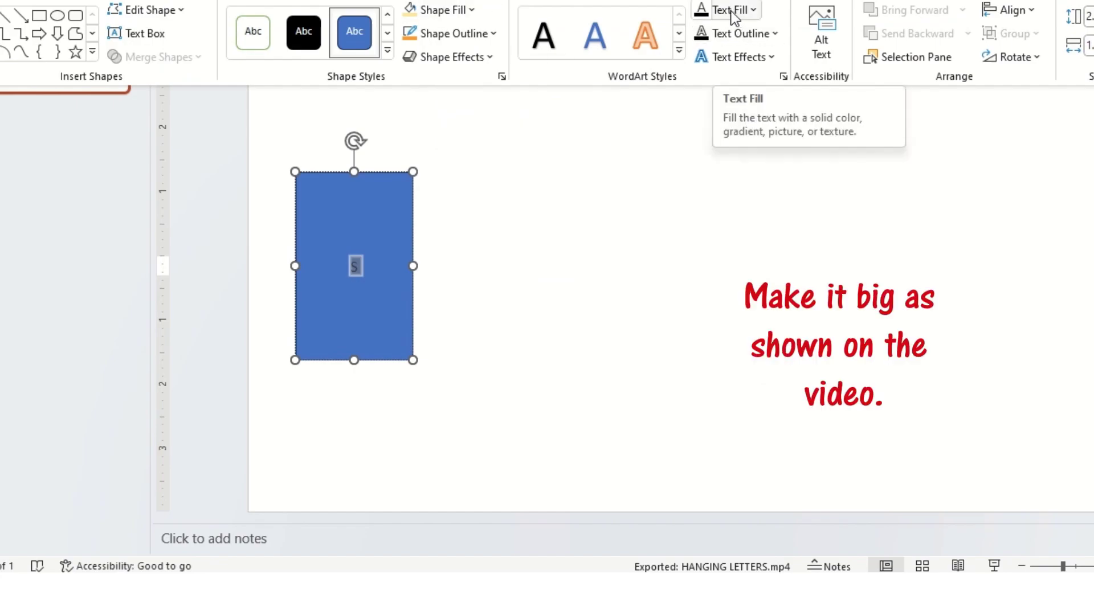
Give the rectangle no fill and no outline.
click(443, 10)
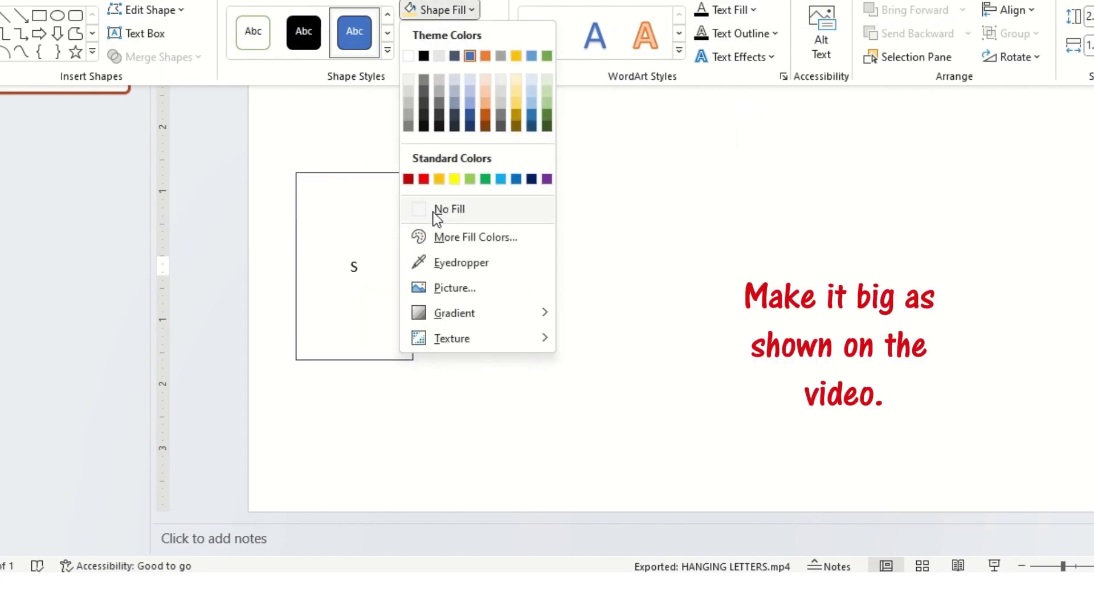
click(434, 211)
click(440, 34)
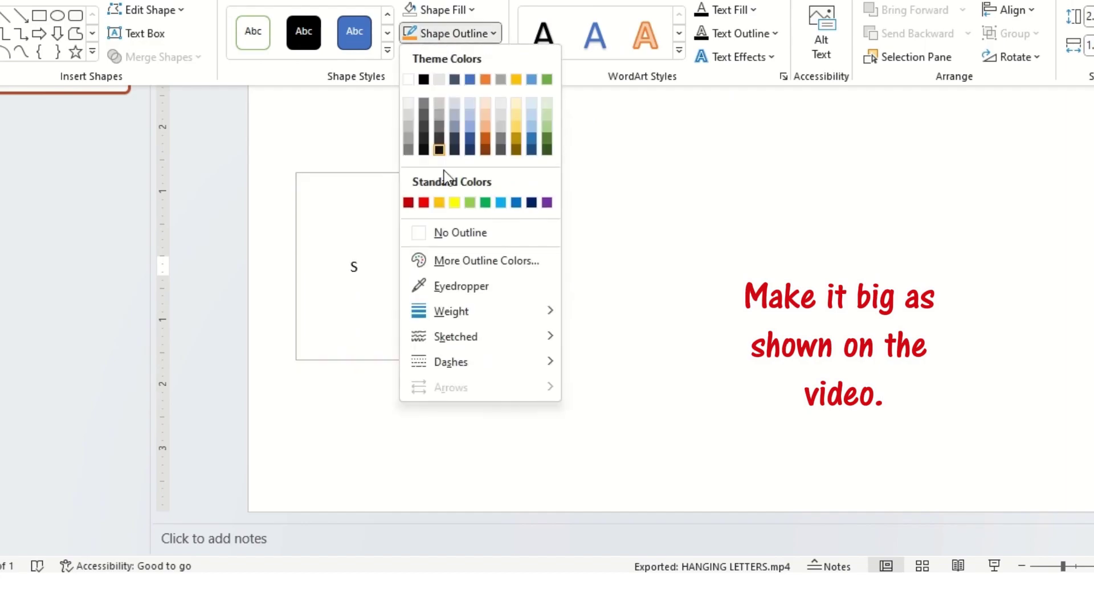
click(430, 234)
Enlarge the S to size 239 in Aptos Black and widen its box to fit.
key(ctrl+bracketleft)
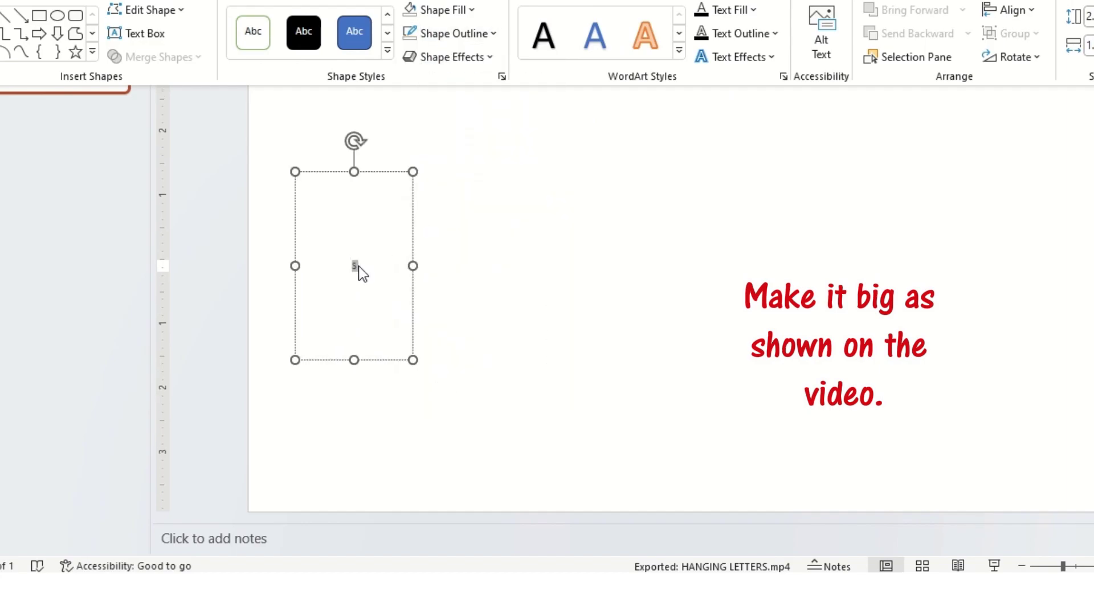
key(ctrl+bracketright)
key(ctrl+bracketright)
key(ctrl+bracketright)
key(ctrl+bracketright)
key(ctrl+bracketright)
key(ctrl+bracketright)
key(ctrl+bracketright)
key(ctrl+bracketright)
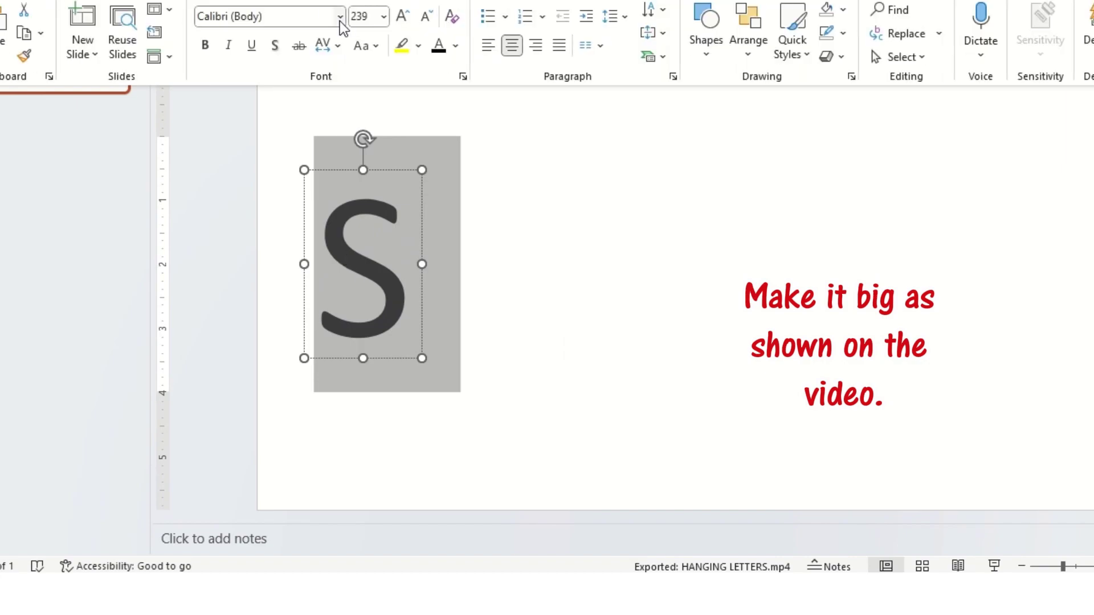
click(339, 17)
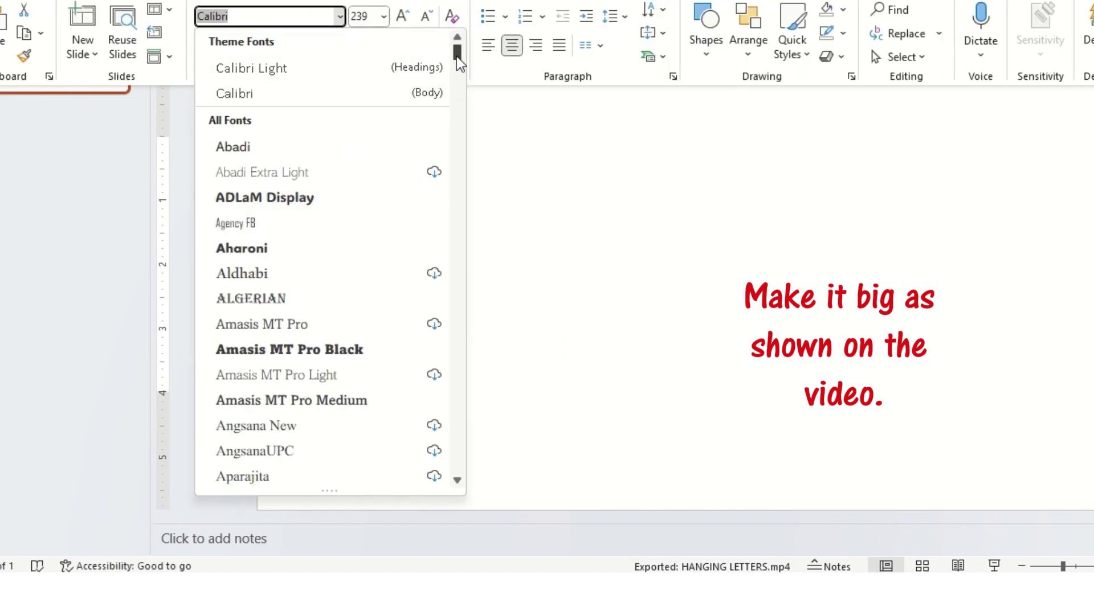
drag(456, 56, 456, 59)
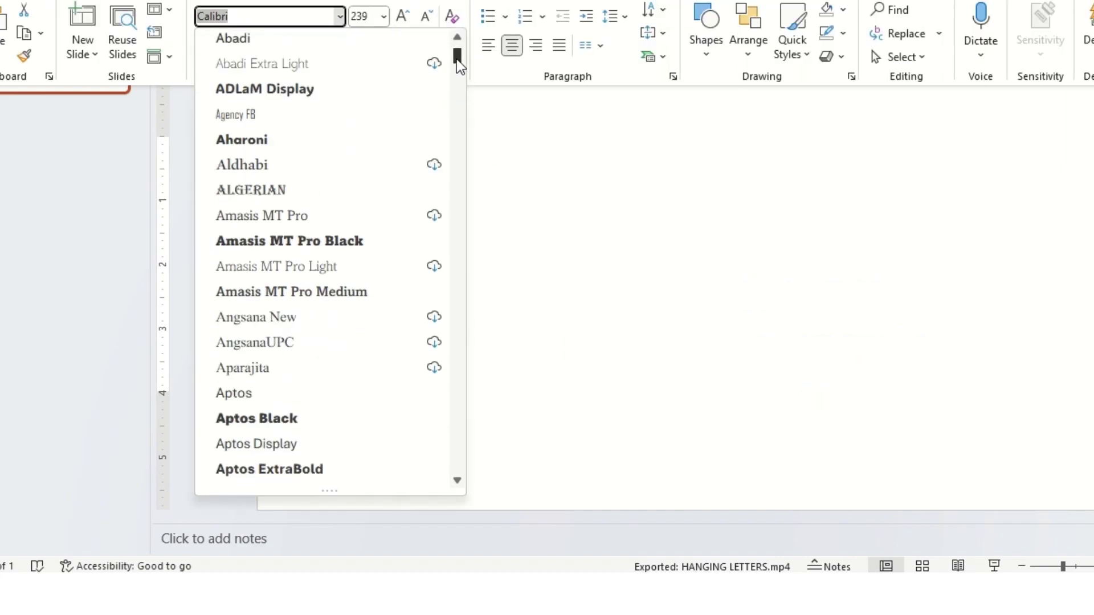
click(251, 418)
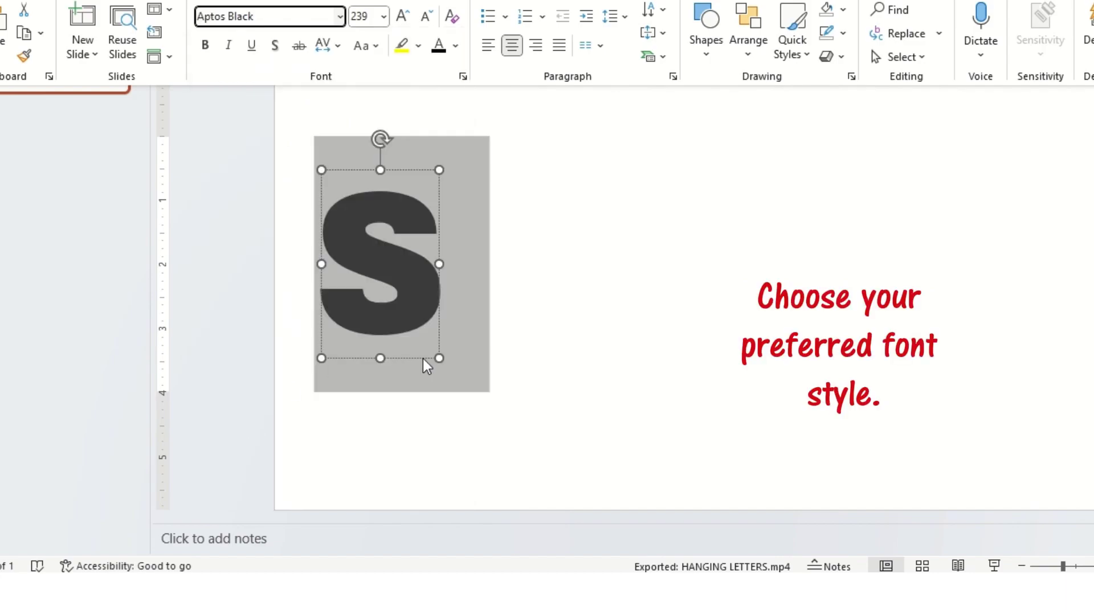
drag(440, 264, 454, 263)
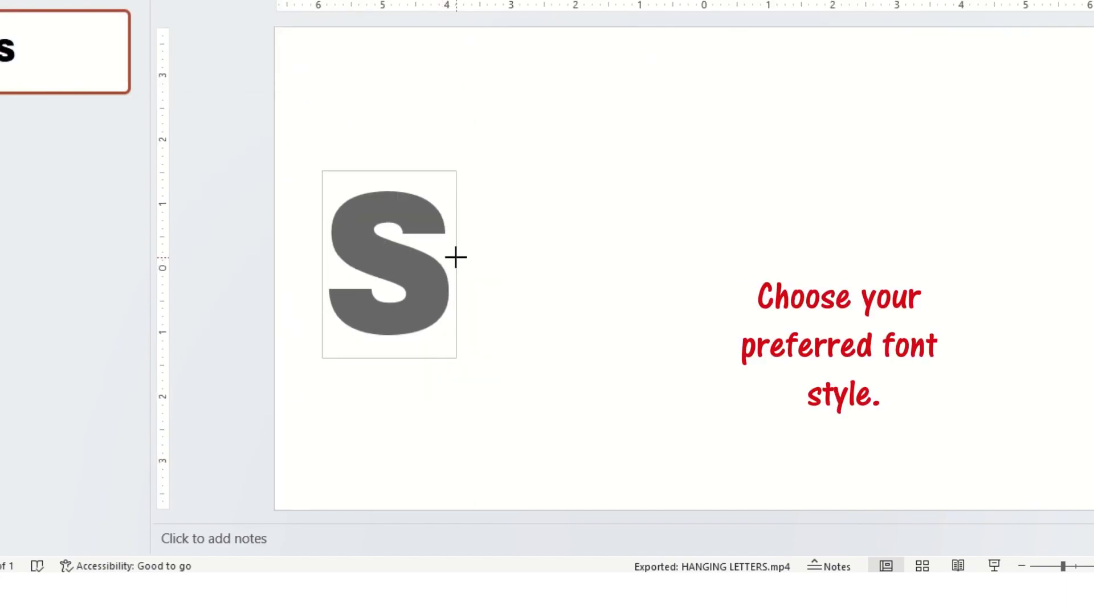
Select the big S and set its text fill to green.
double_click(402, 253)
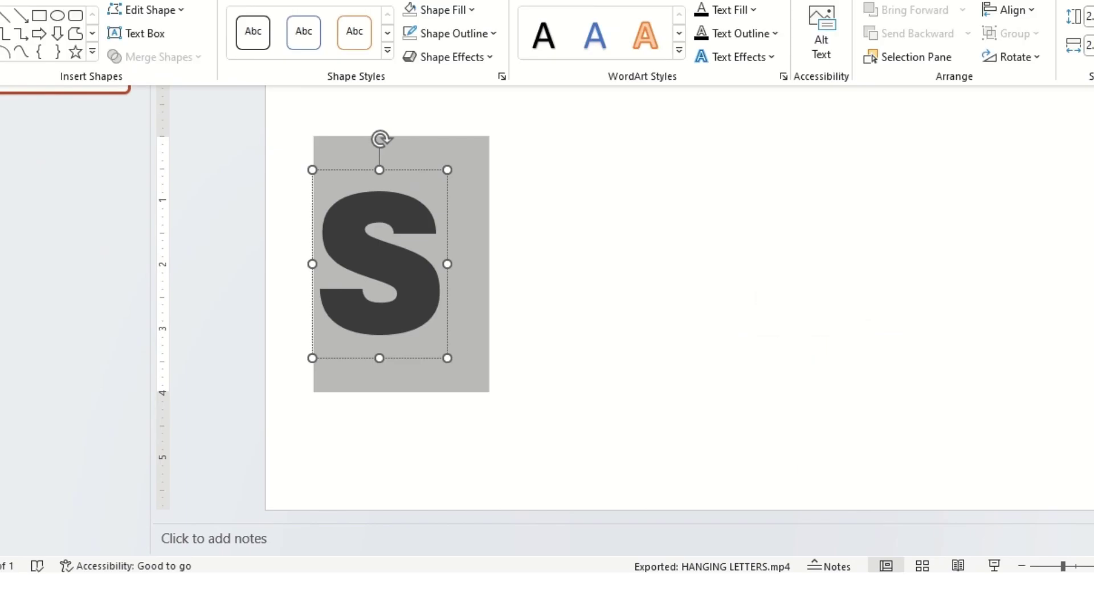
click(455, 33)
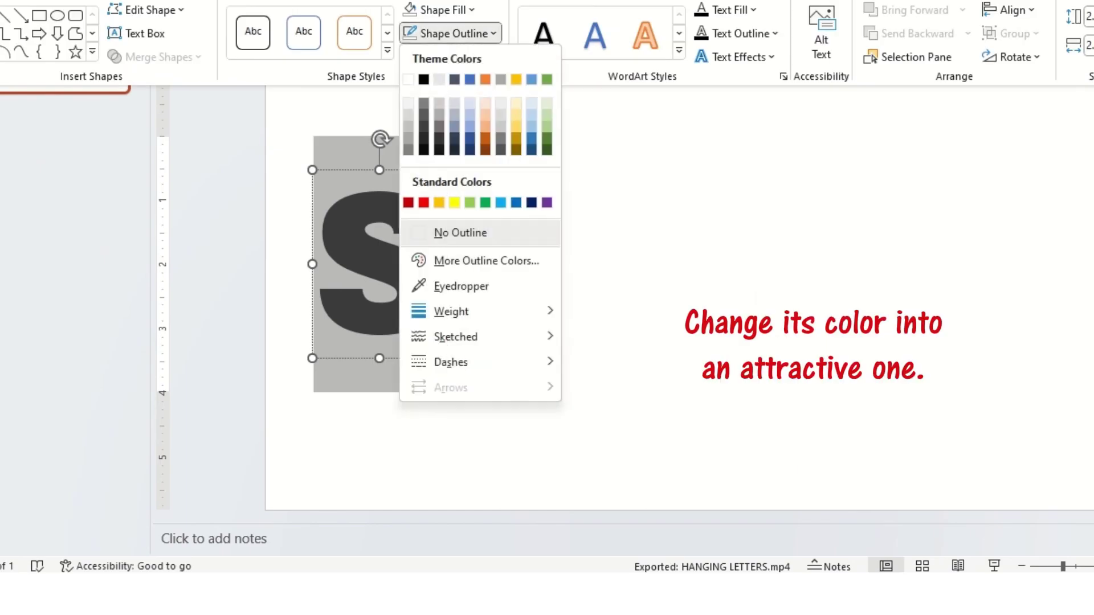
key(Escape)
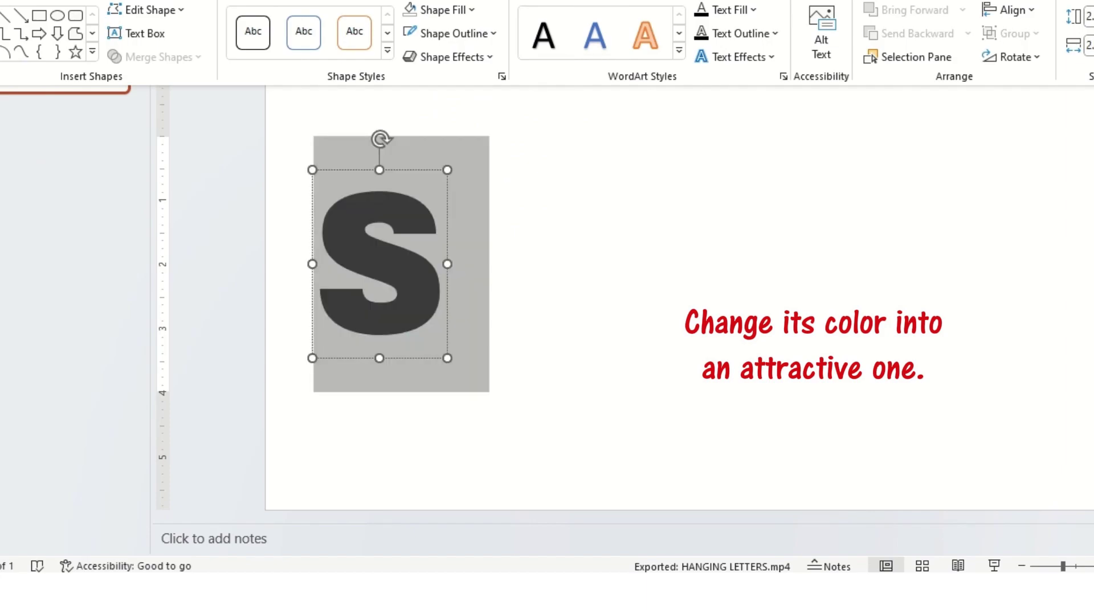
click(726, 10)
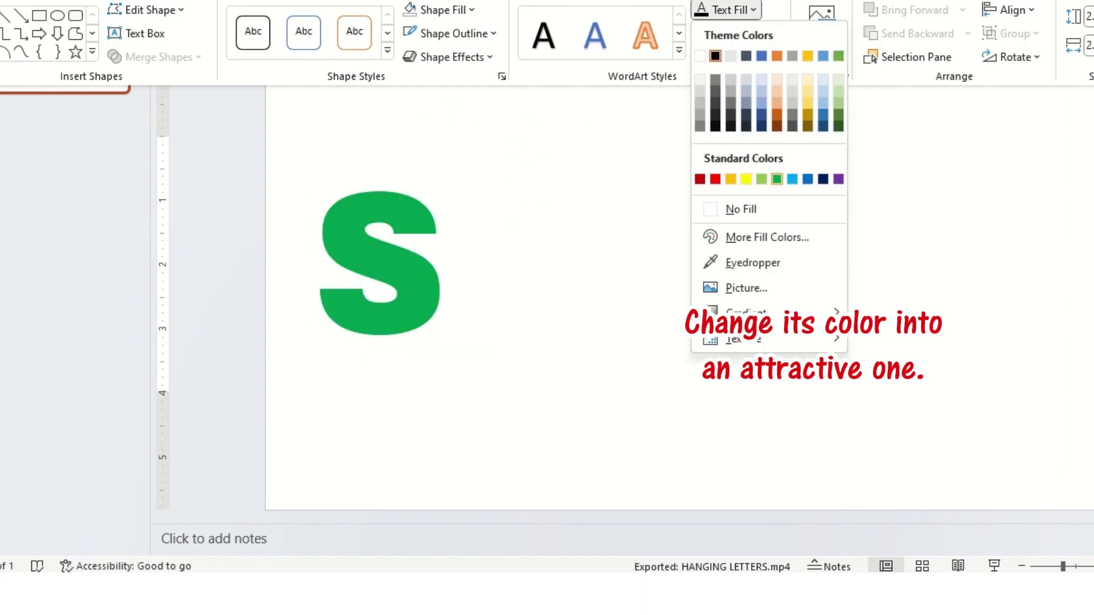
click(777, 179)
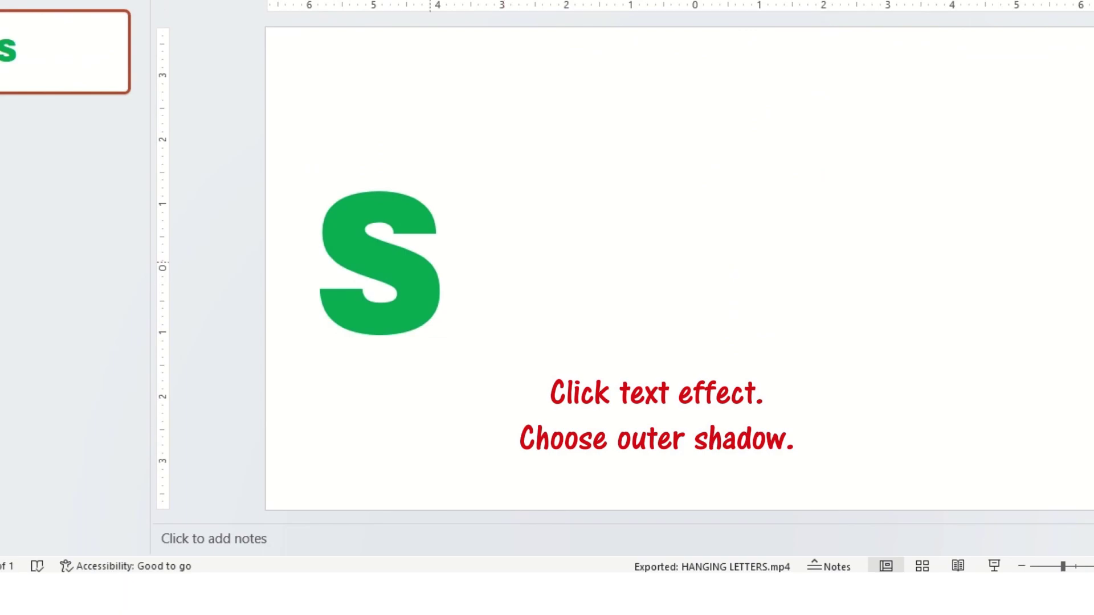
Select the S and apply an outer shadow preset from Text Effects.
click(445, 262)
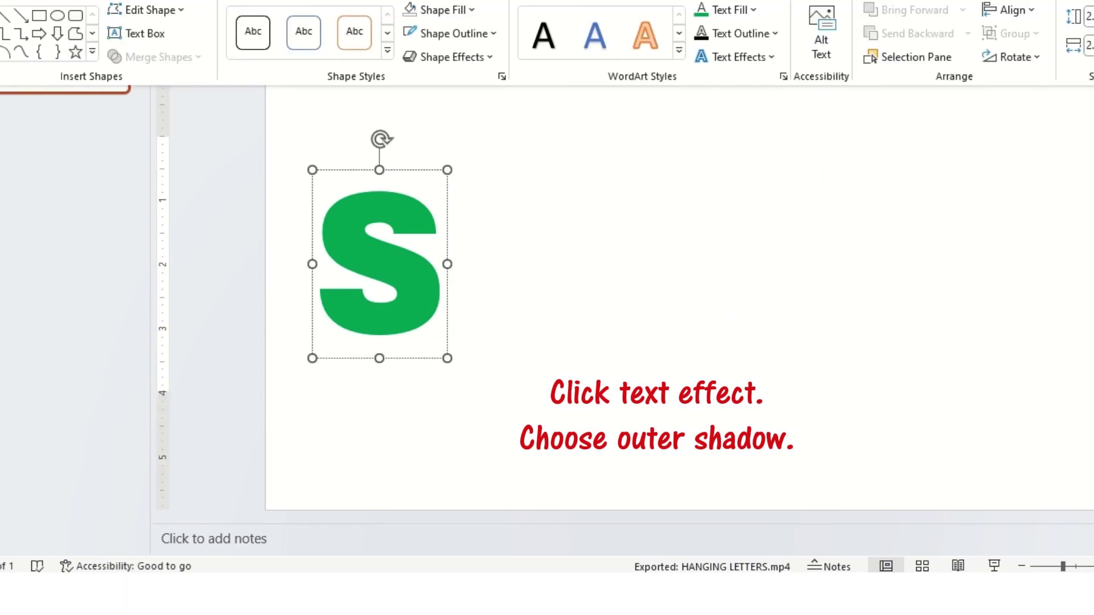
click(313, 262)
key(ctrl+a)
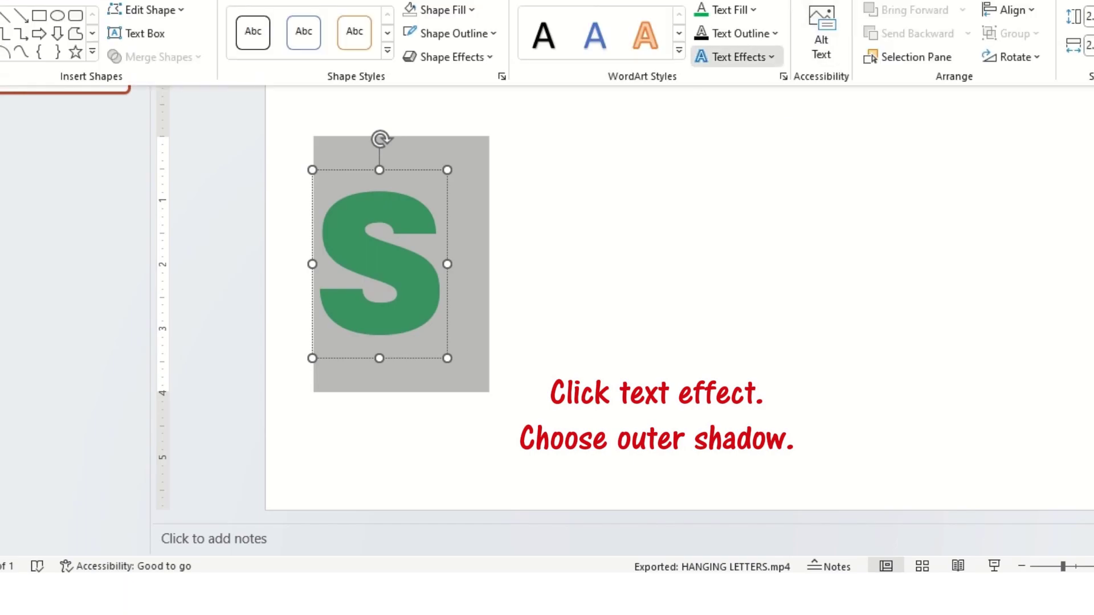
click(738, 57)
mouse_move(760, 92)
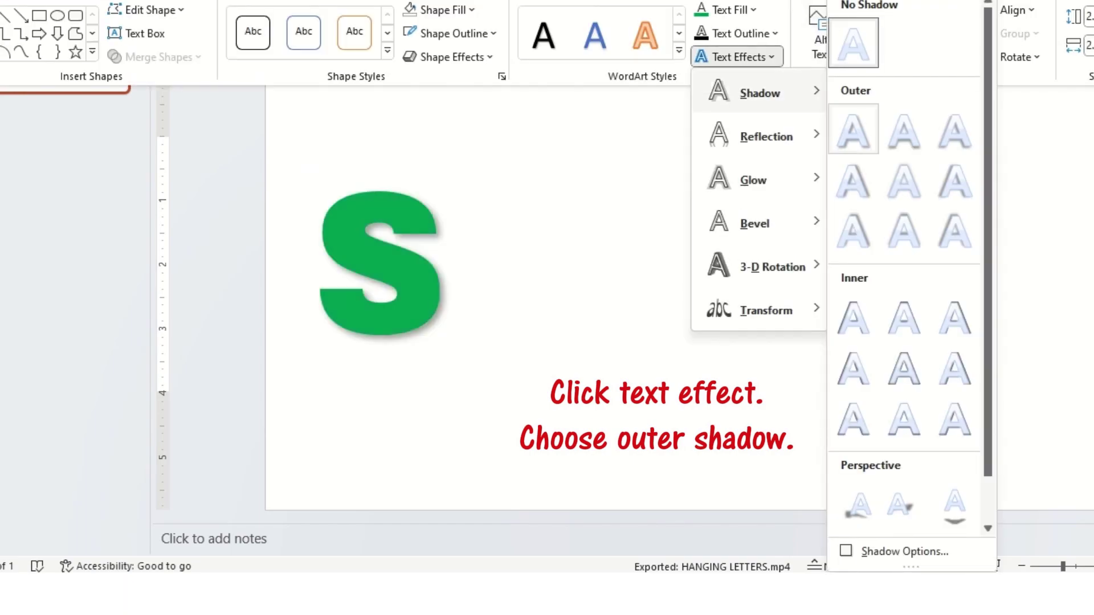
click(955, 132)
Increase the shadow size to 107% in Shadow Options, then reselect the S.
click(738, 57)
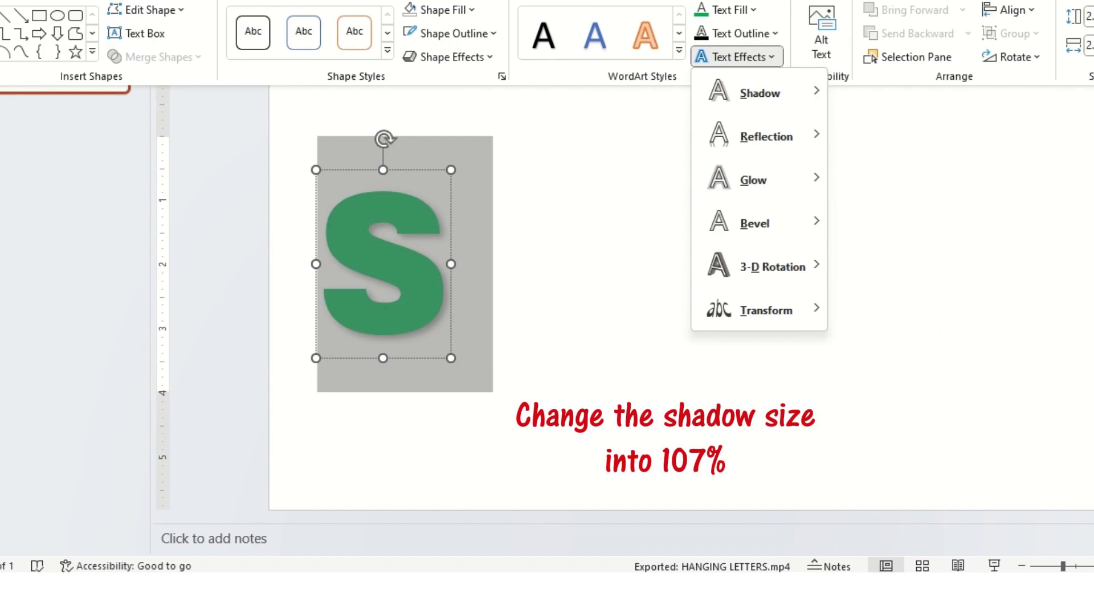
mouse_move(760, 93)
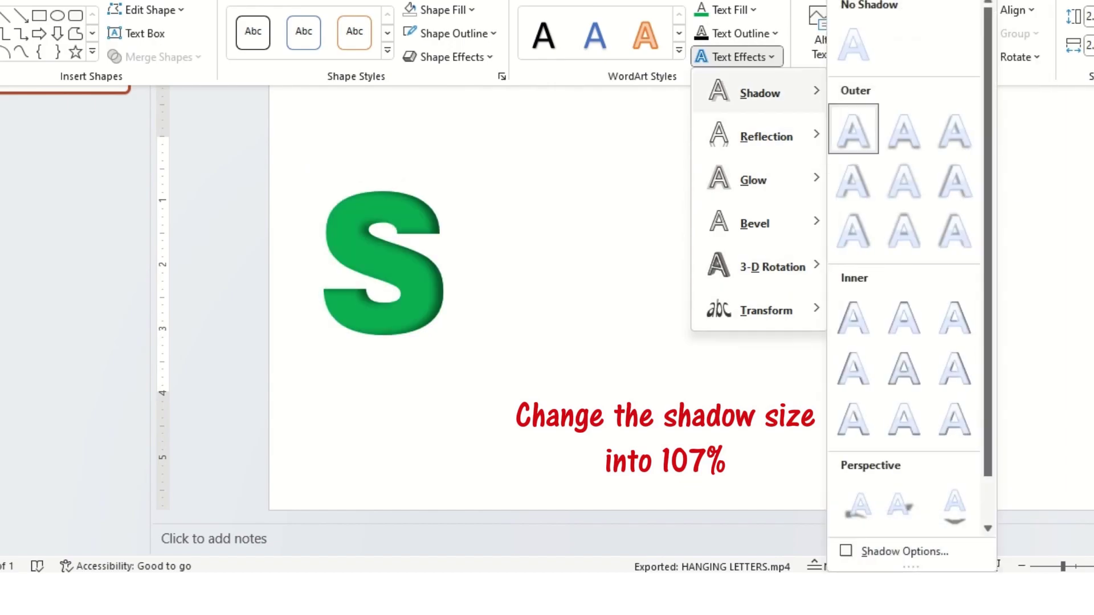
click(905, 552)
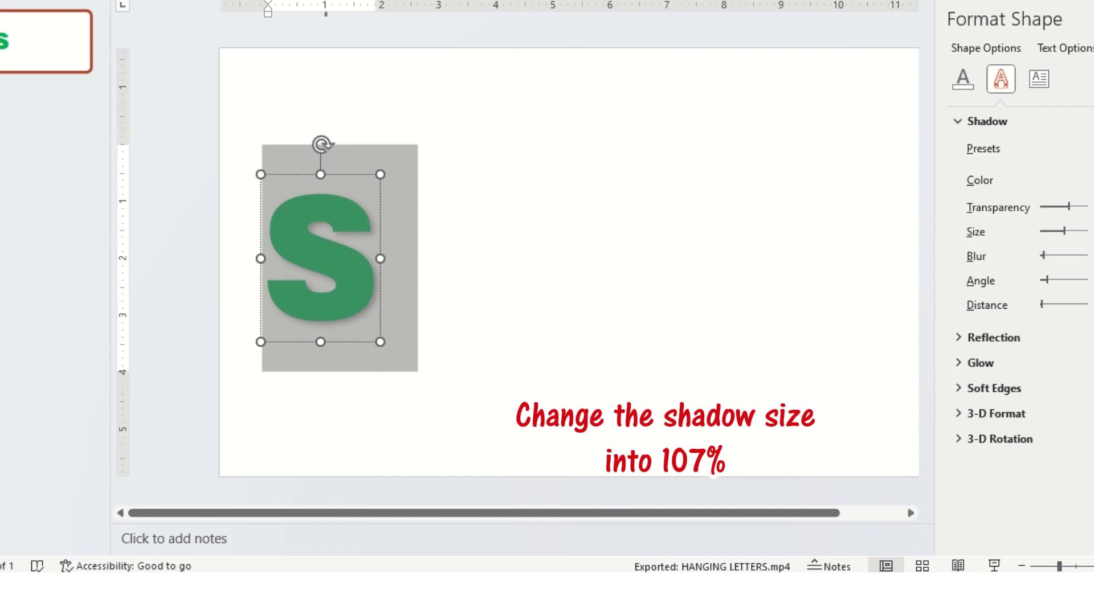
scroll(568, 262, down, 1)
key(Up)
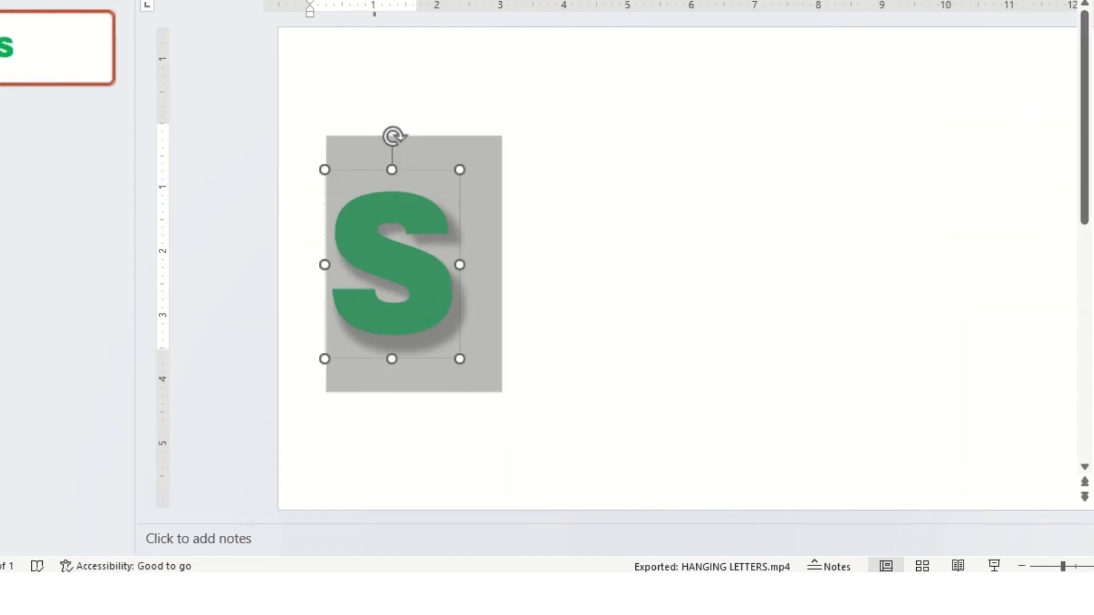
key(Escape)
click(458, 263)
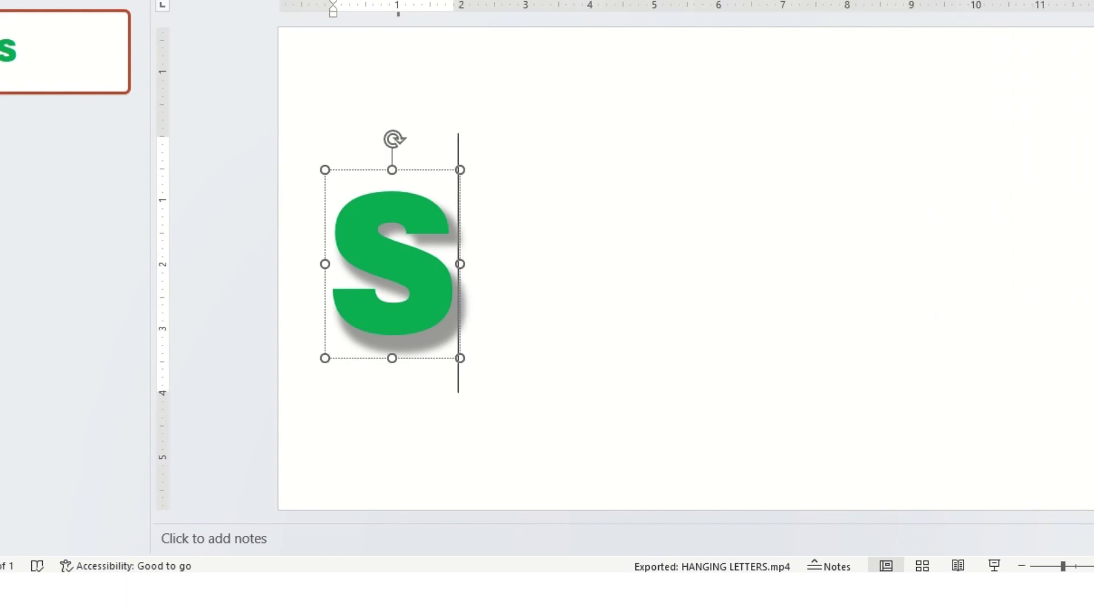
double_click(458, 263)
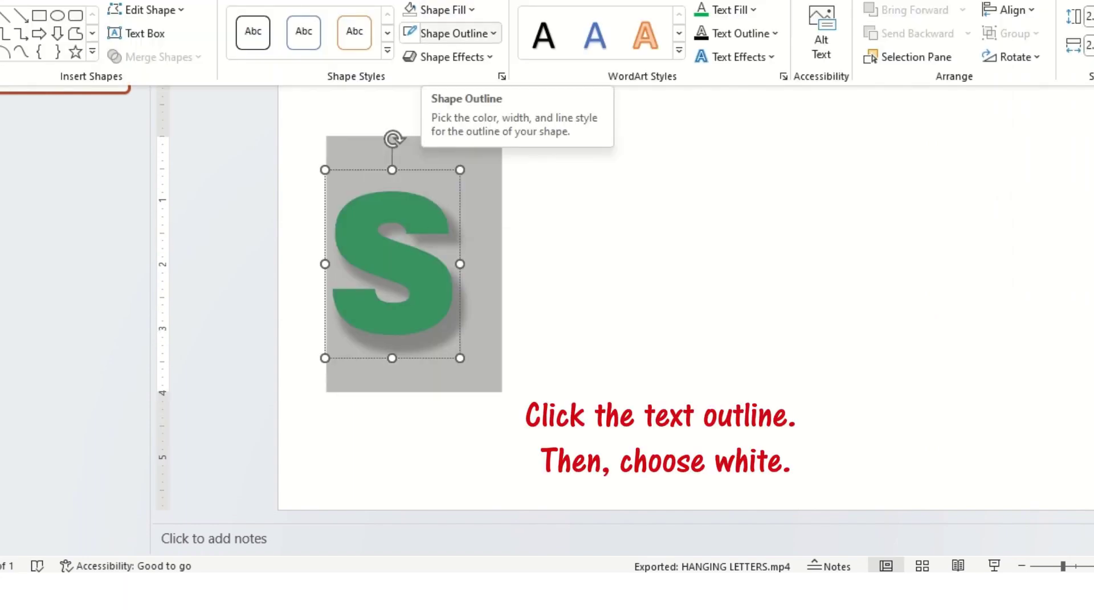
Give the S a white text outline and set its box to No Outline.
click(738, 33)
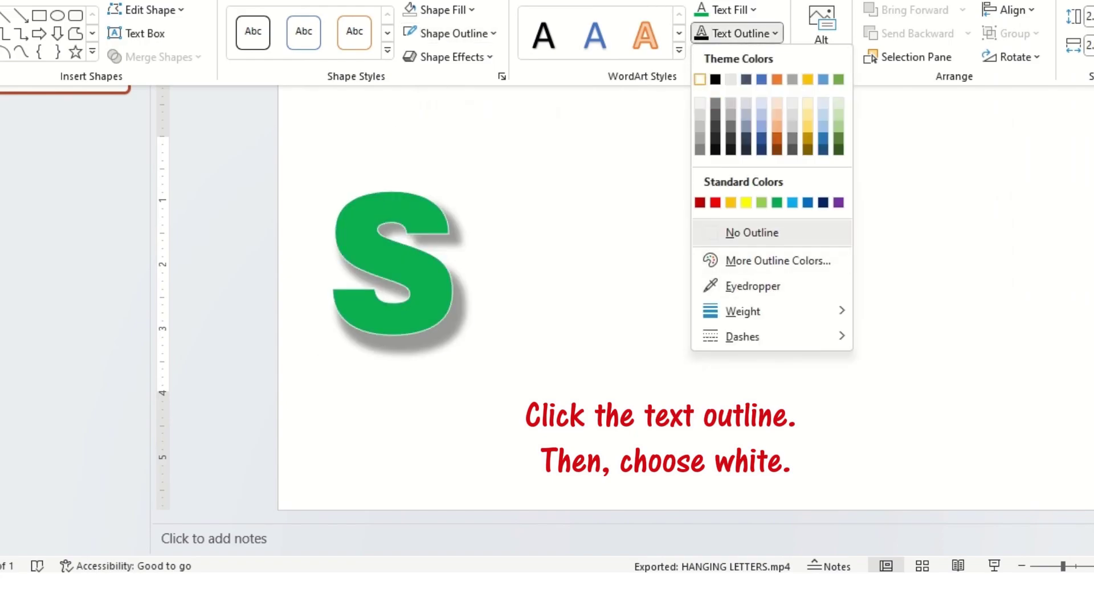
click(700, 79)
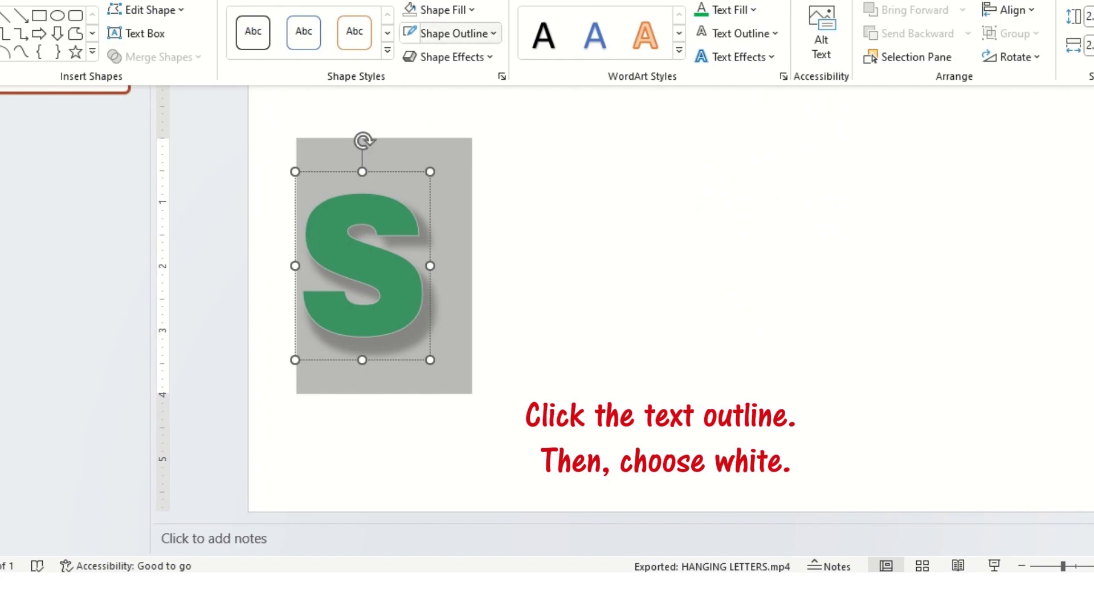
click(451, 33)
click(461, 232)
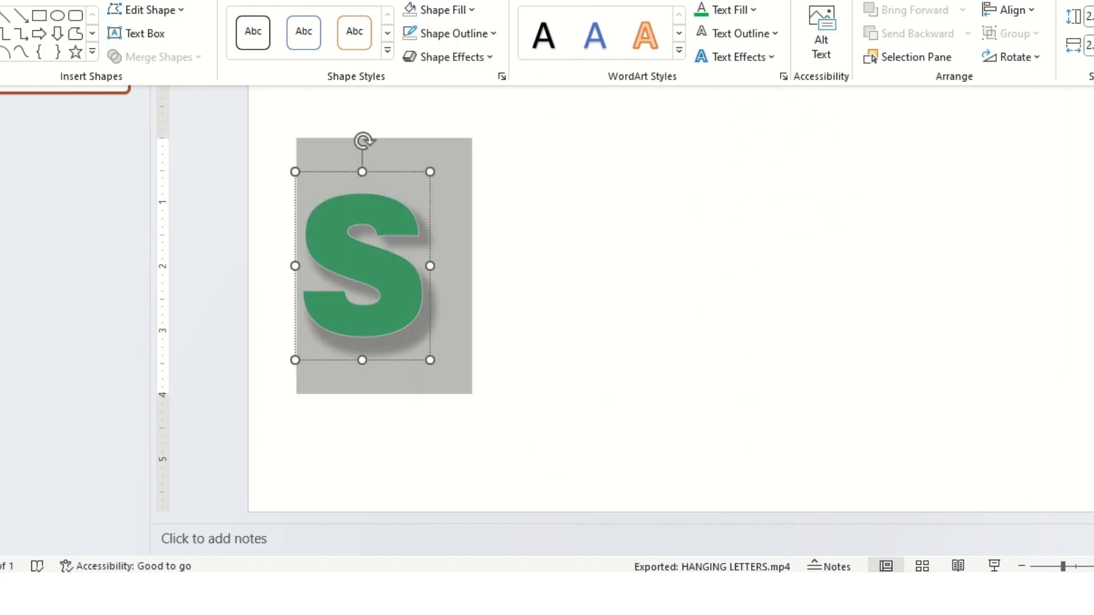
key(ctrl+F1)
key(Escape)
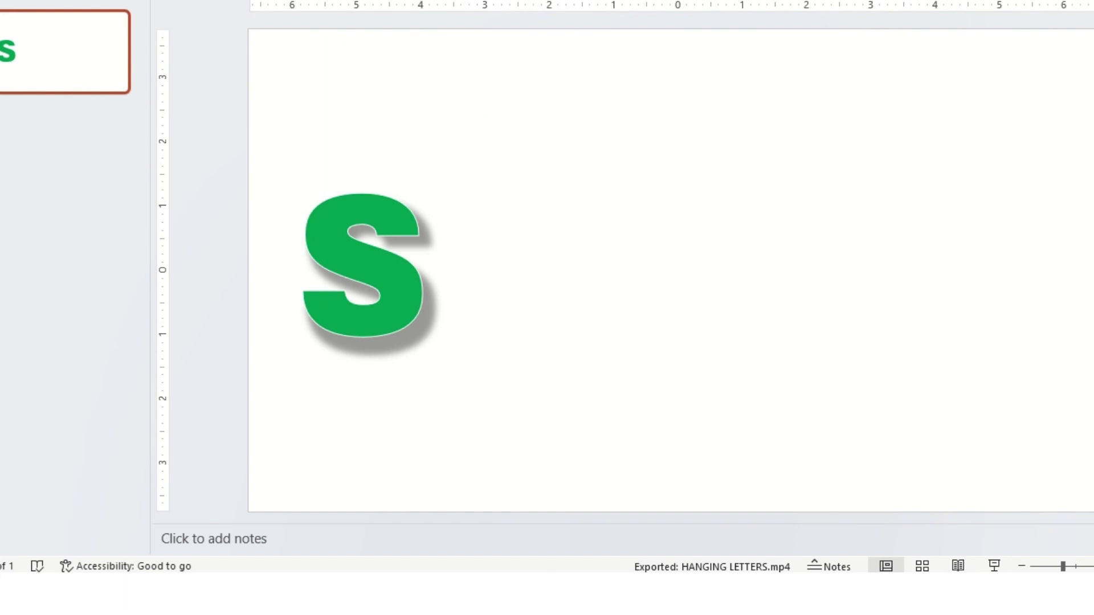
Draw a small circle beside the S and give it an inner shadow.
click(358, 34)
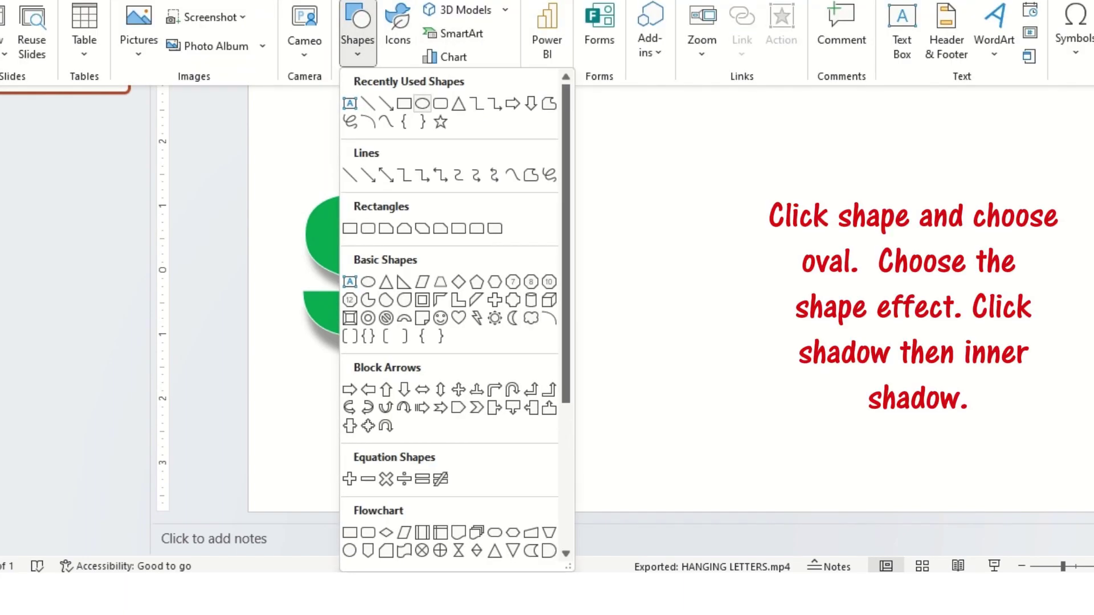
click(422, 104)
drag(450, 182, 465, 193)
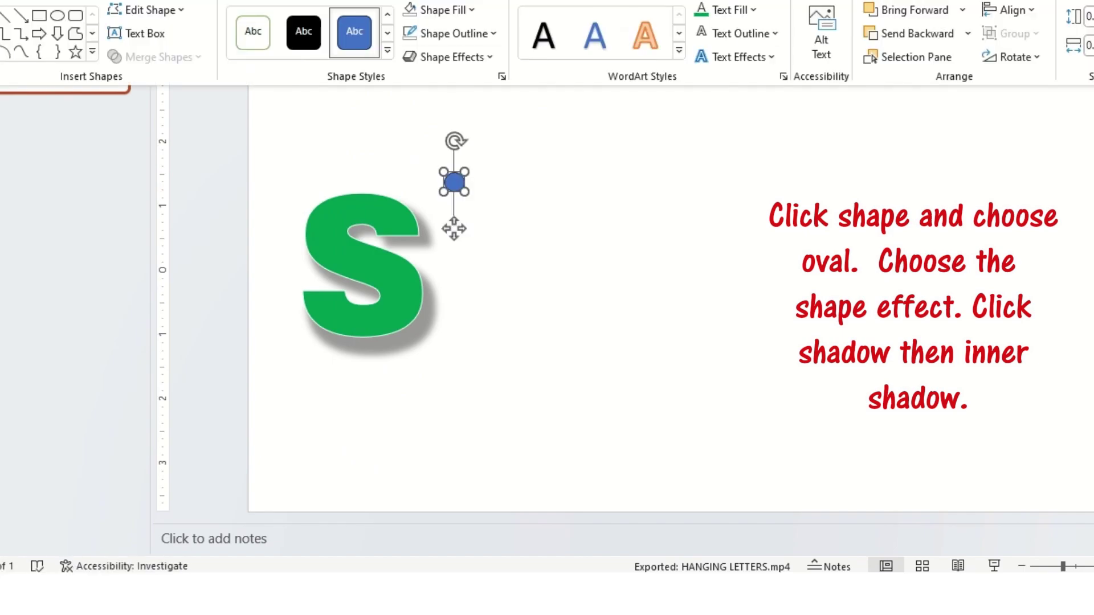
click(451, 57)
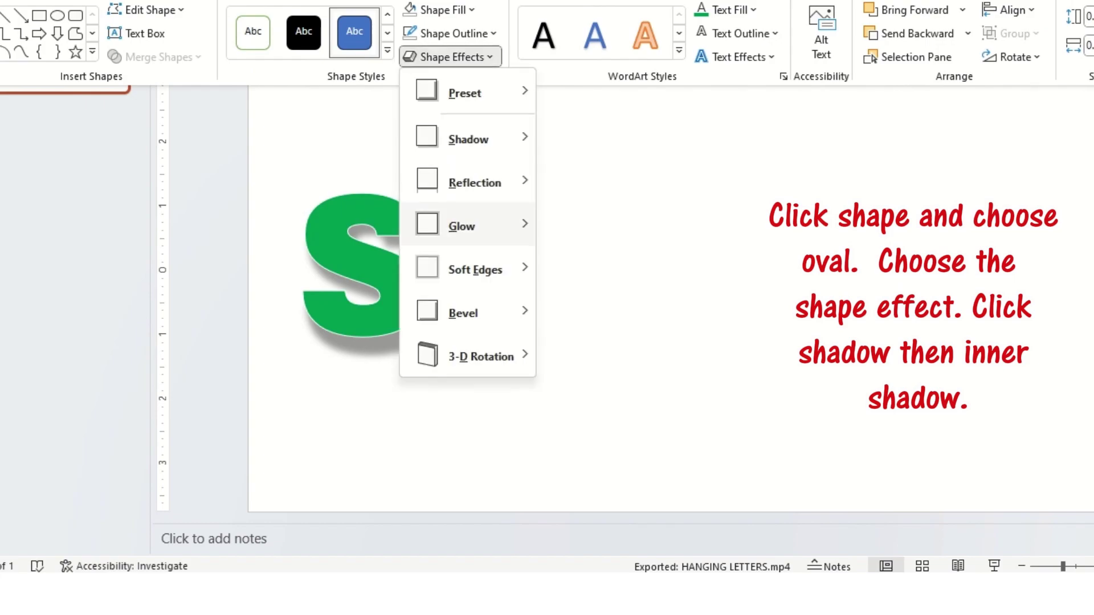
mouse_move(468, 139)
click(613, 316)
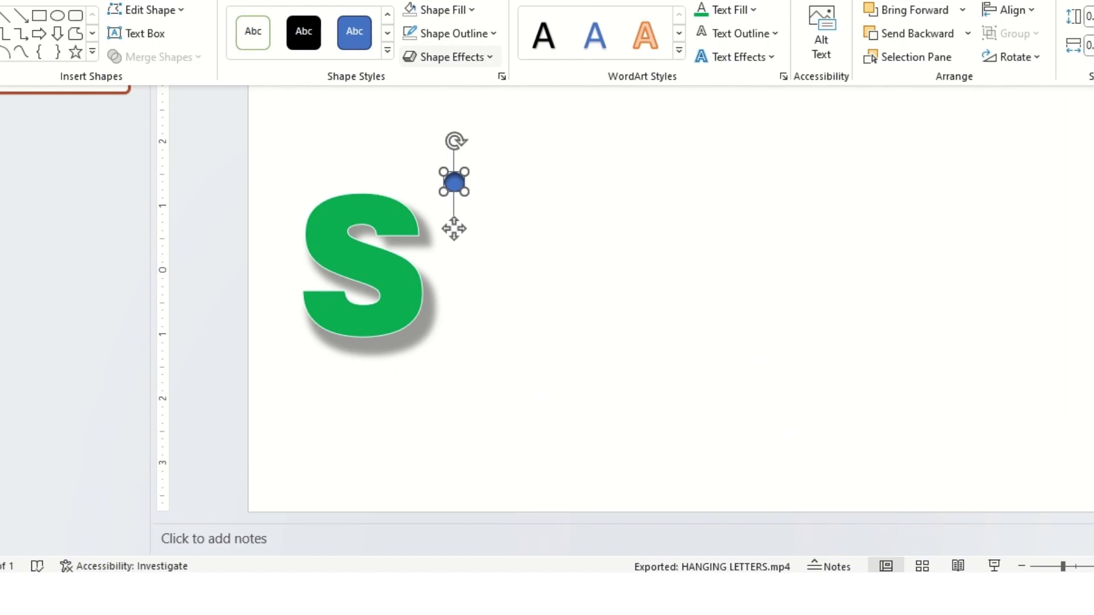
click(452, 57)
mouse_move(481, 357)
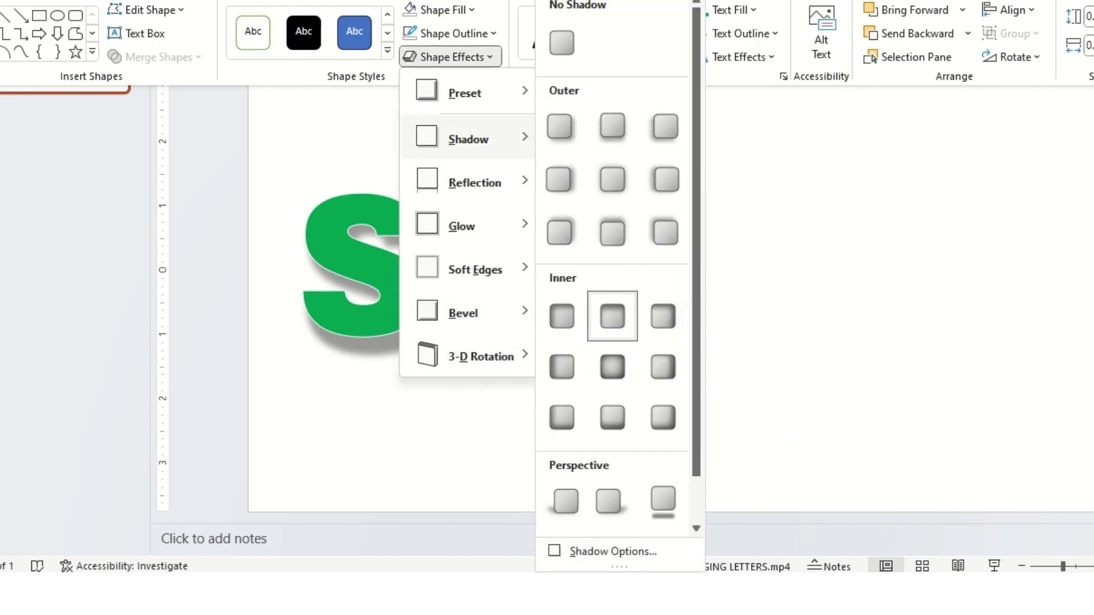
click(454, 229)
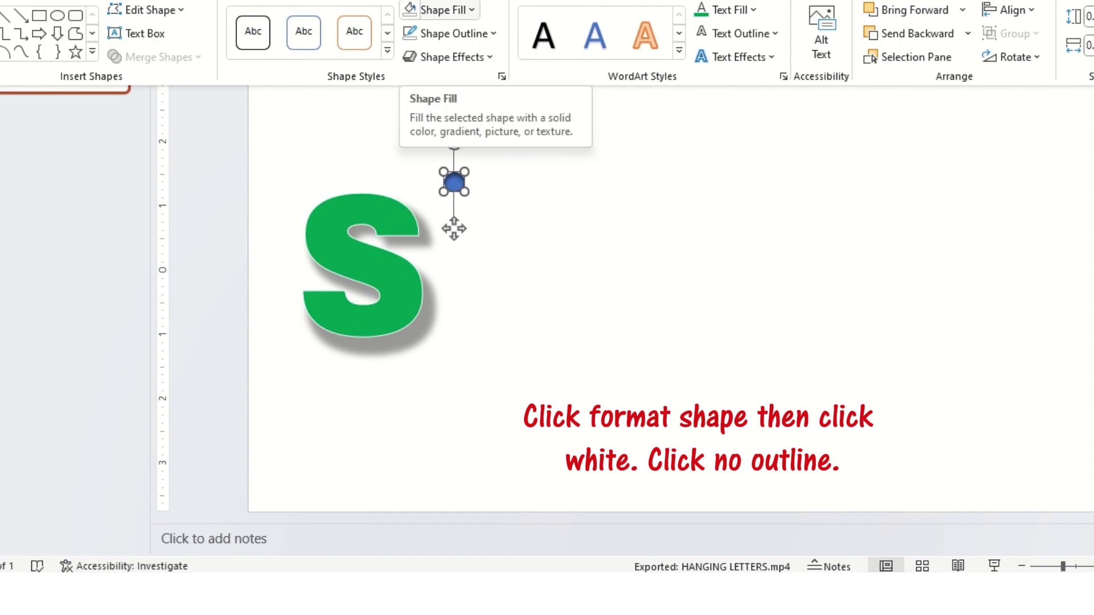
Fill the circle white and move it onto the top of the S as a hole.
click(472, 10)
click(408, 55)
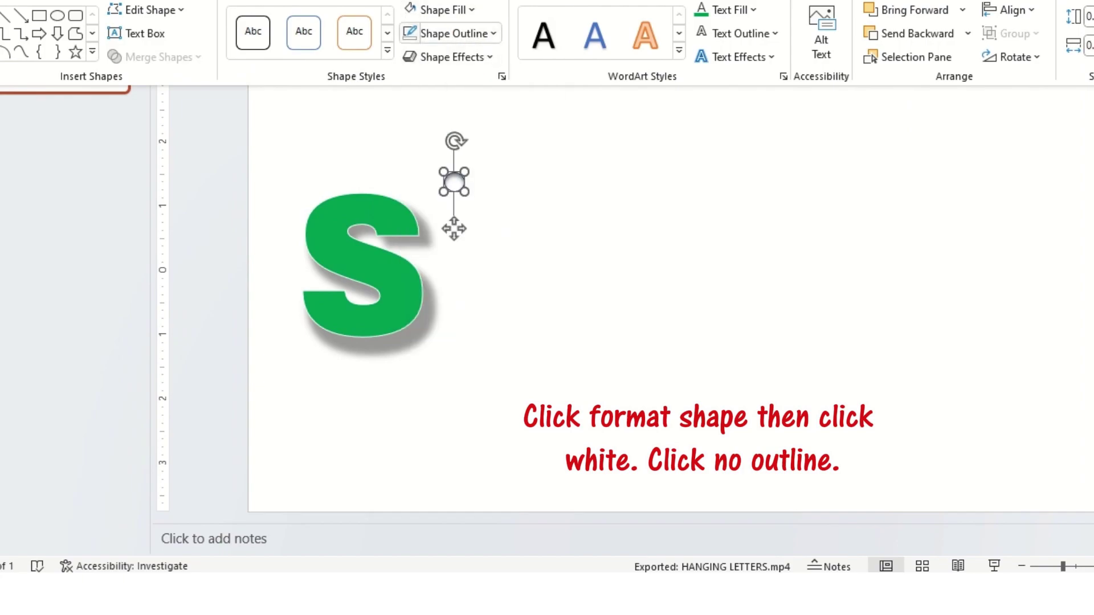
key(Escape)
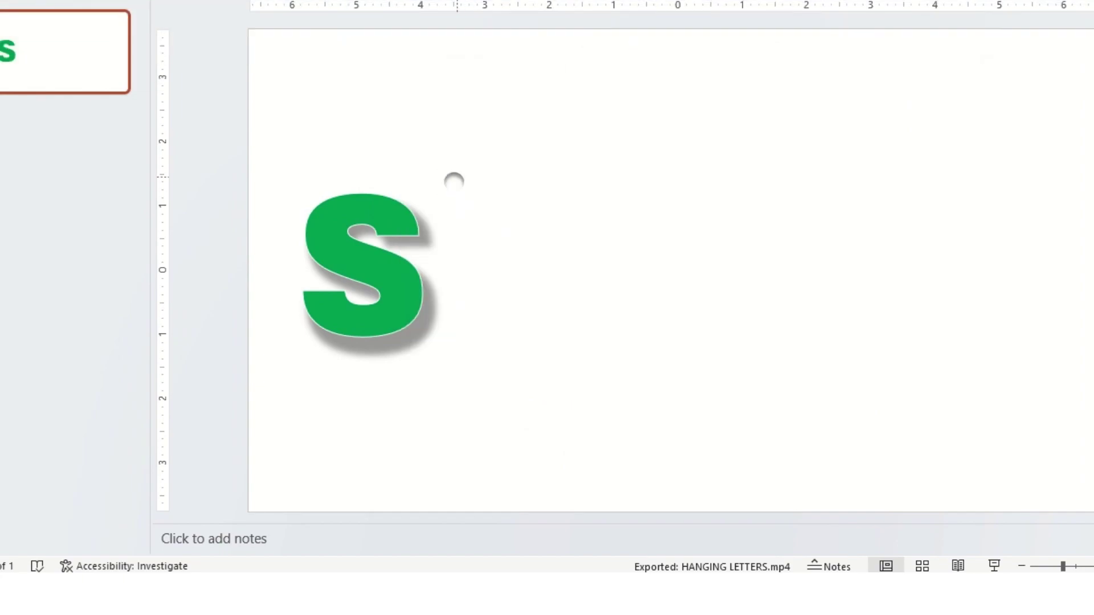
click(454, 181)
drag(454, 181, 353, 208)
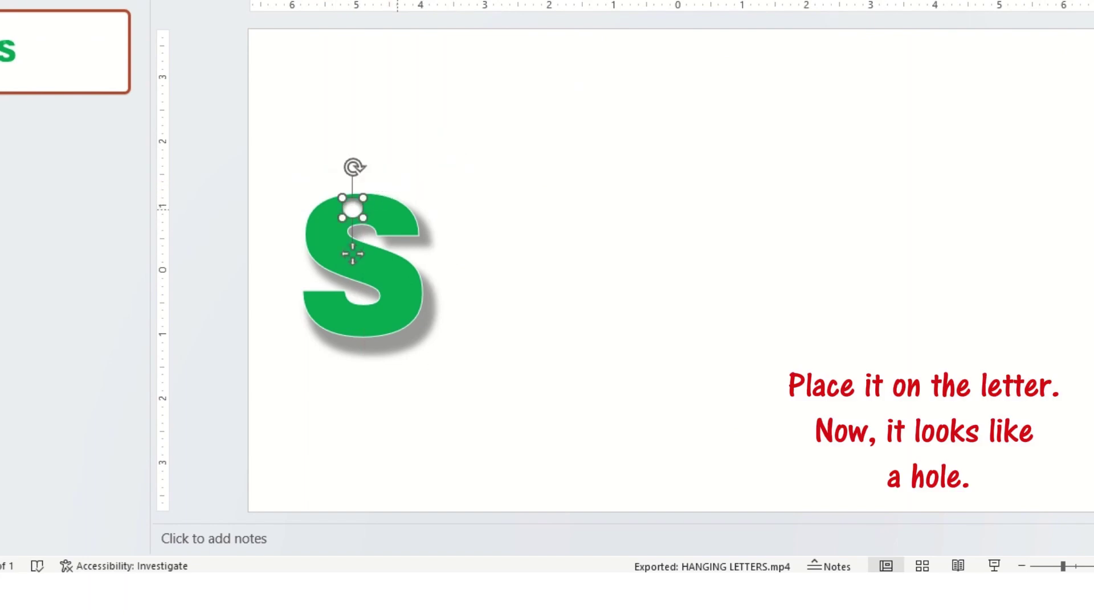
key(Escape)
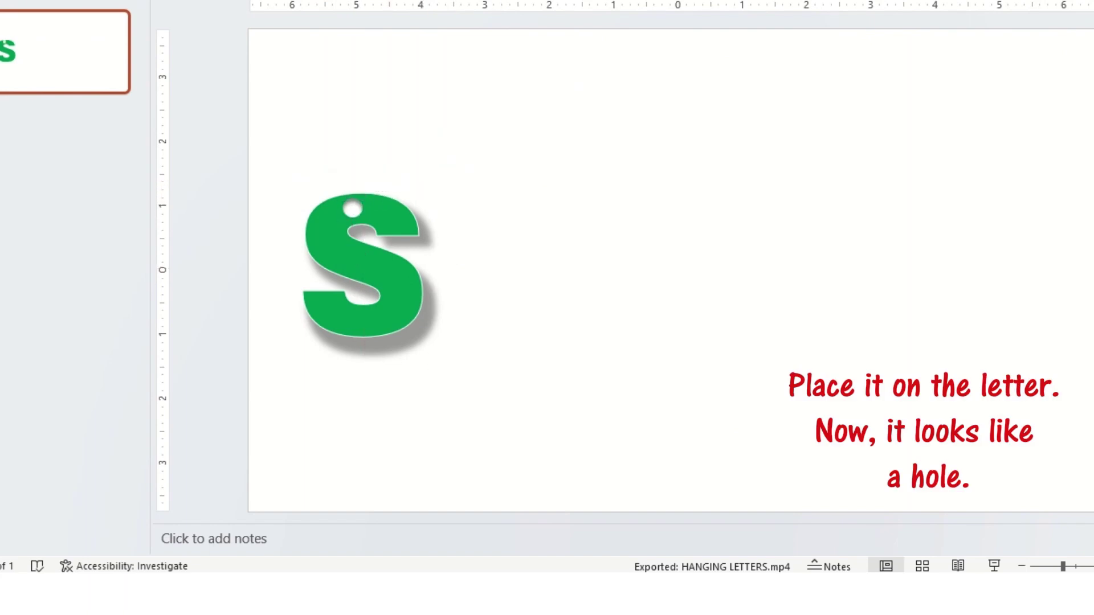
Draw a vertical line down from the slide's top edge as the string.
click(358, 34)
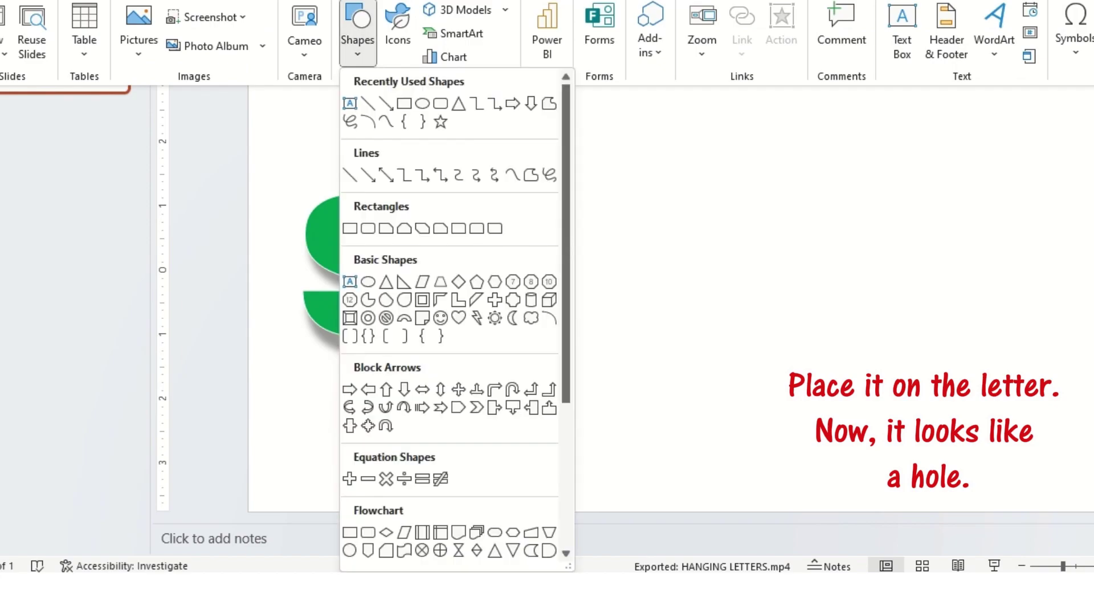
click(367, 103)
drag(485, 38, 485, 284)
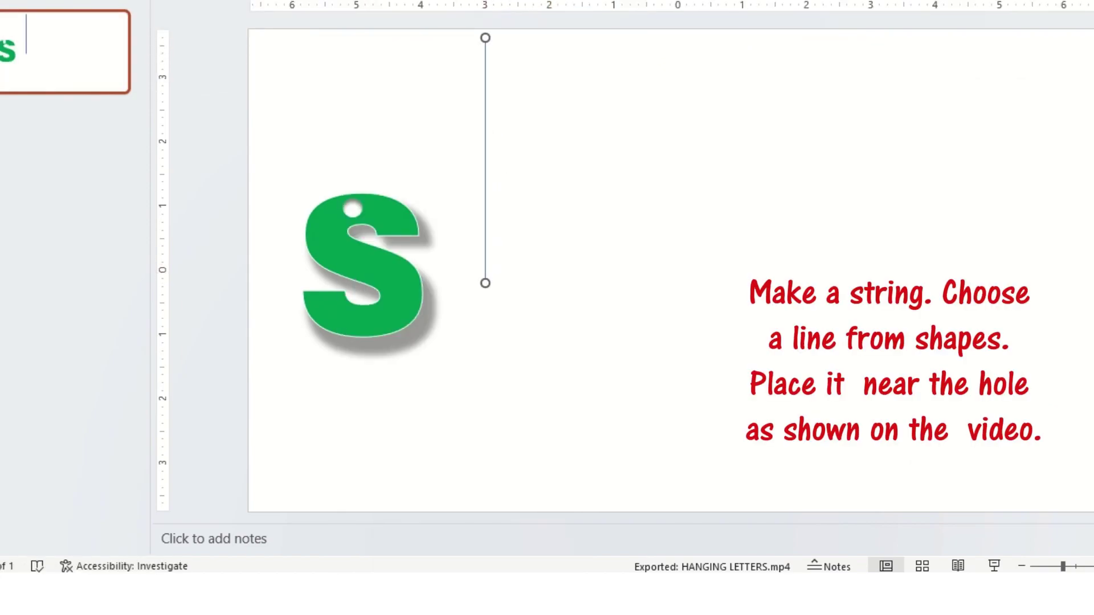
Make the string black at 1½ pt and move its lower end to the hole.
click(453, 33)
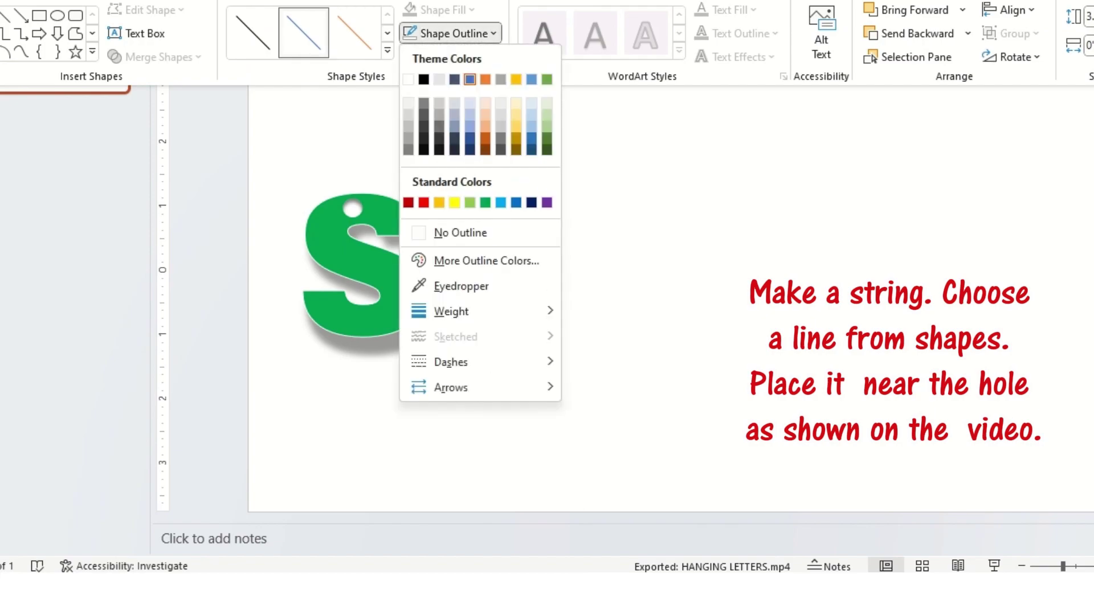
click(424, 79)
click(453, 33)
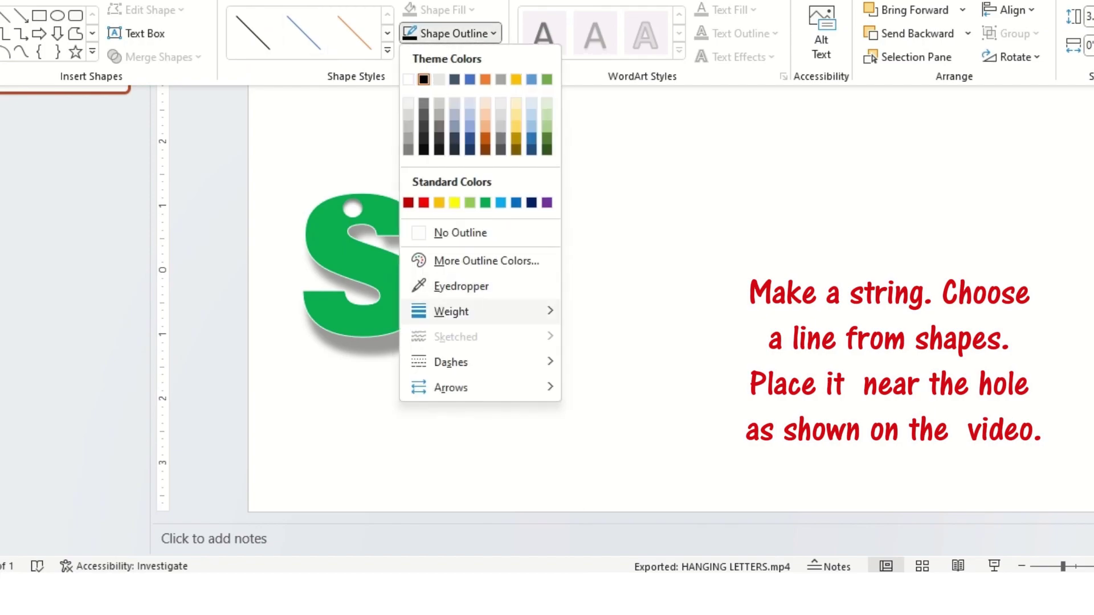
mouse_move(450, 312)
click(633, 407)
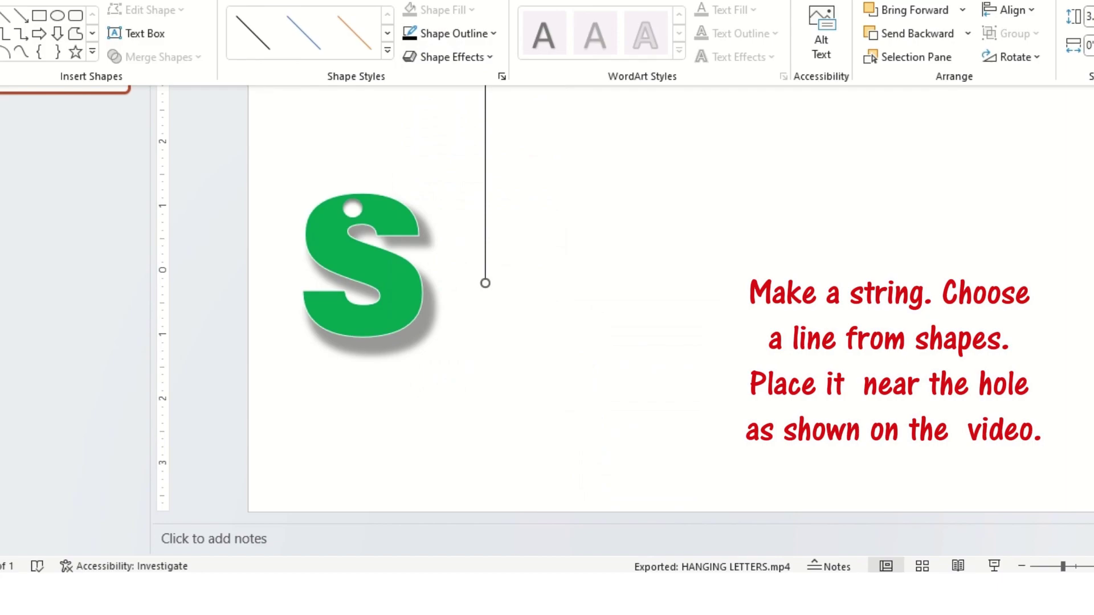
drag(485, 214, 353, 137)
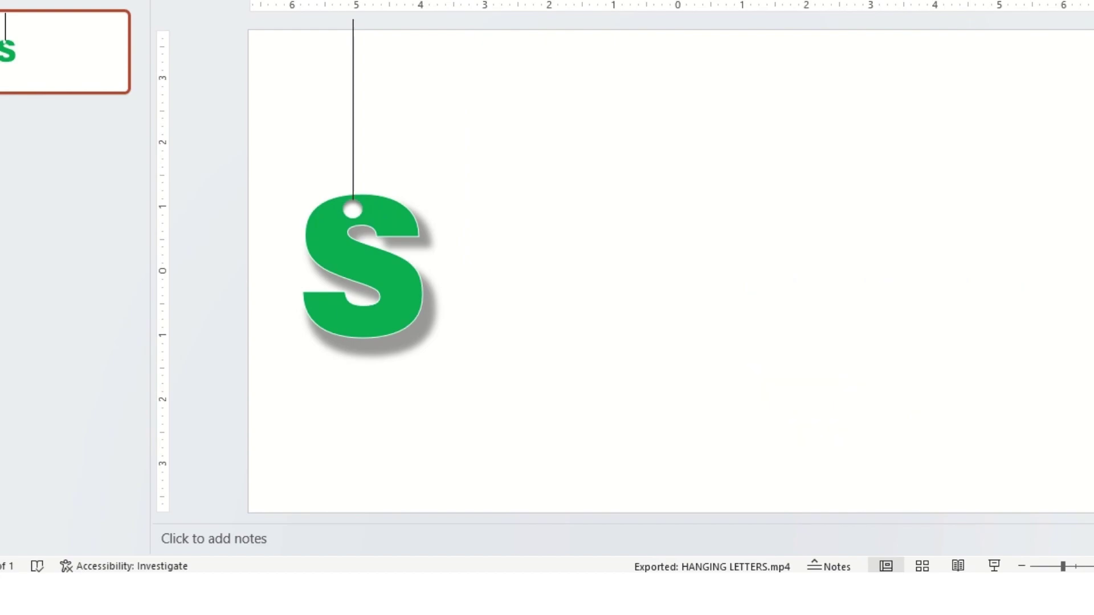
Draw a small curved knot at the string's end with a black 1½ pt outline.
click(358, 28)
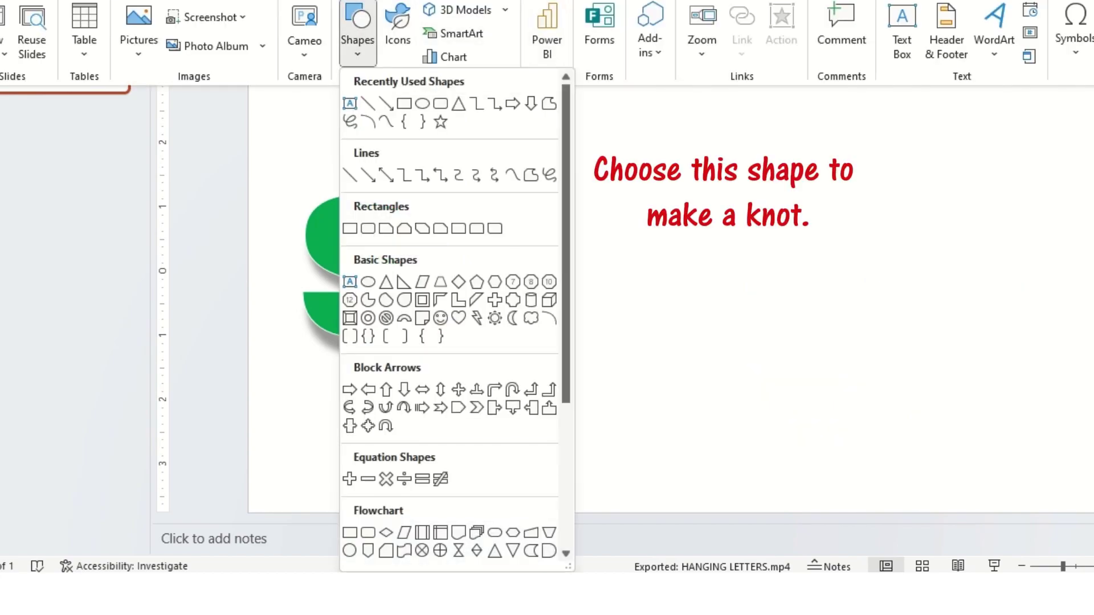
click(549, 175)
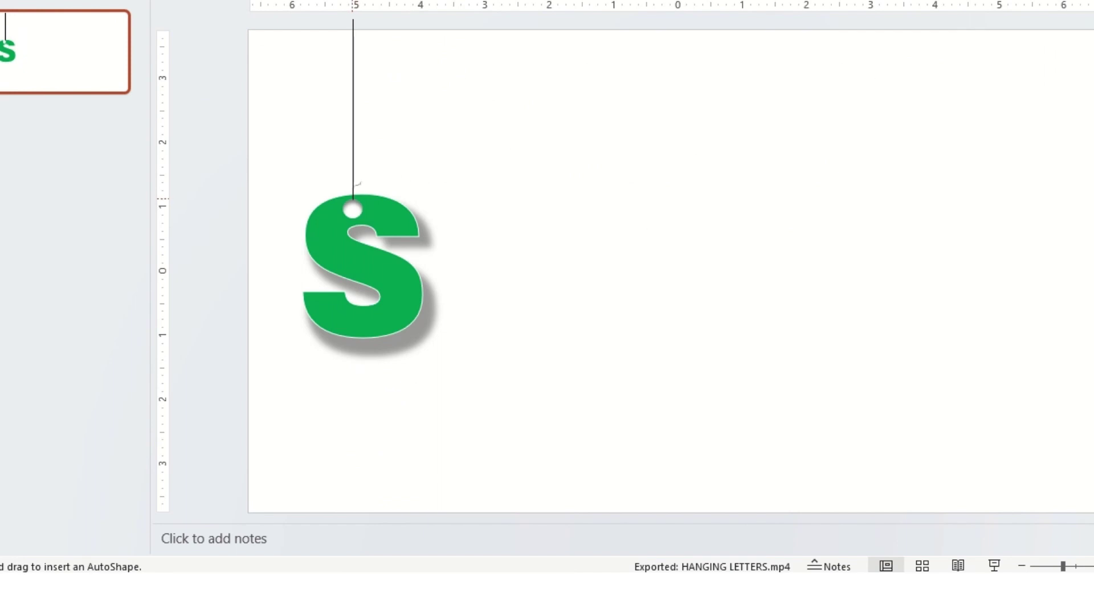
drag(351, 180, 363, 199)
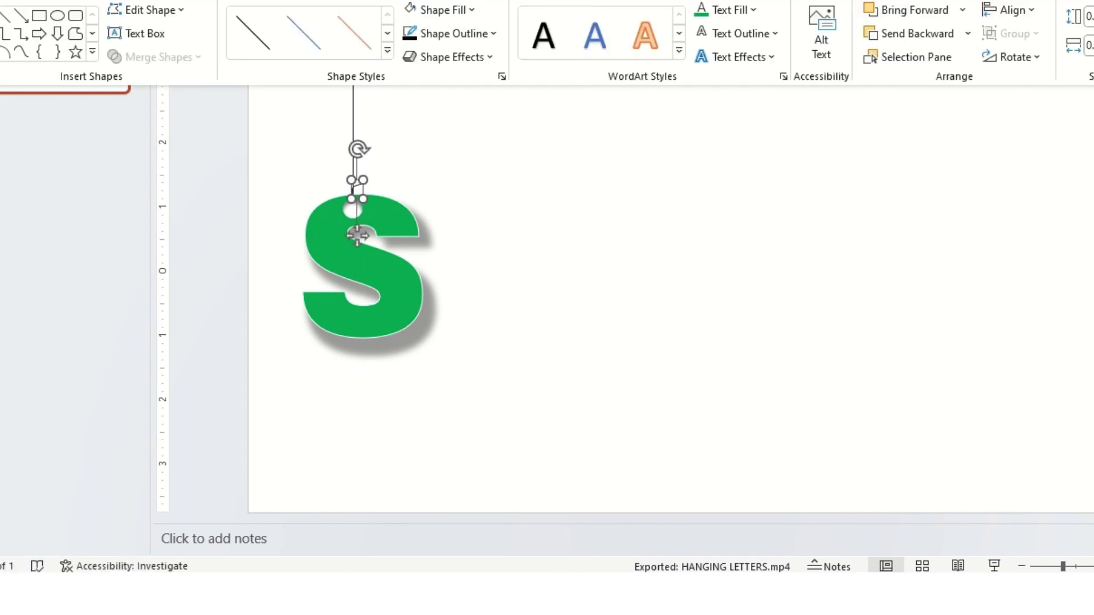
click(454, 33)
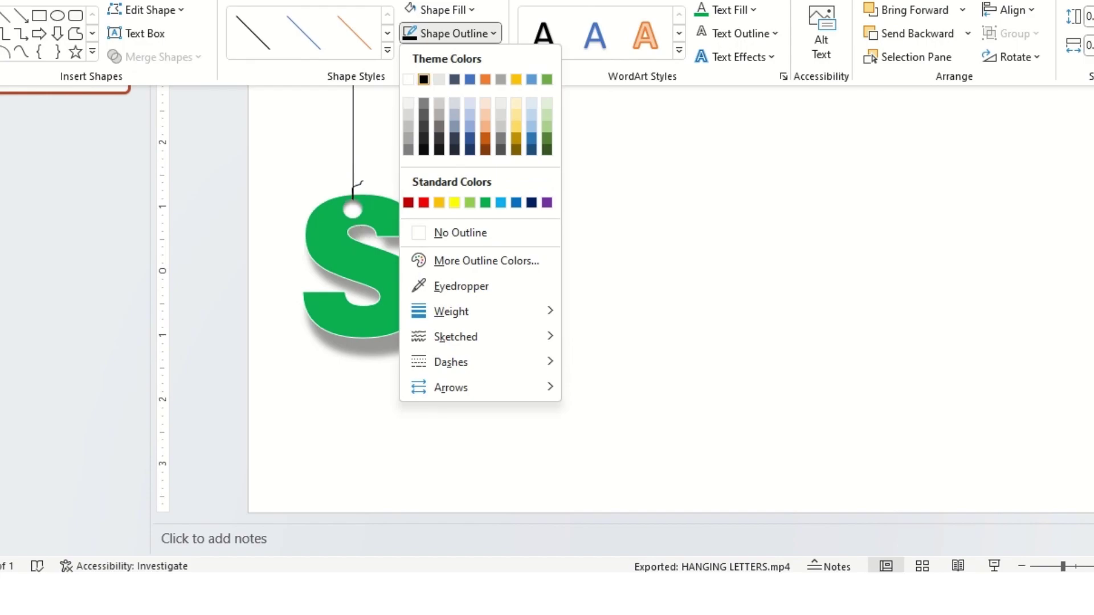
click(454, 33)
click(454, 33)
mouse_move(451, 311)
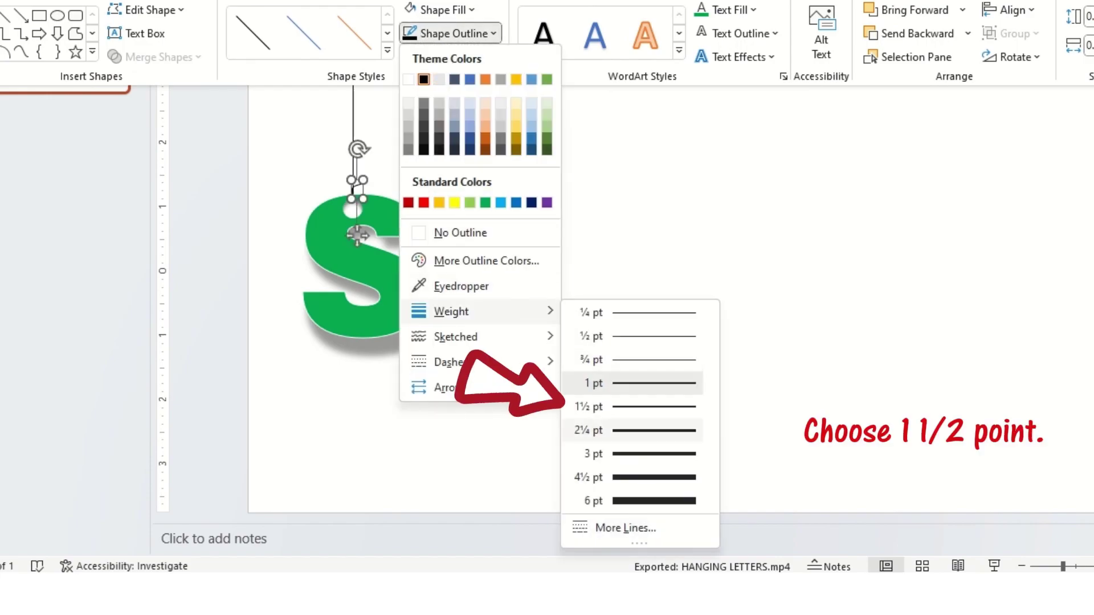
click(640, 405)
click(607, 235)
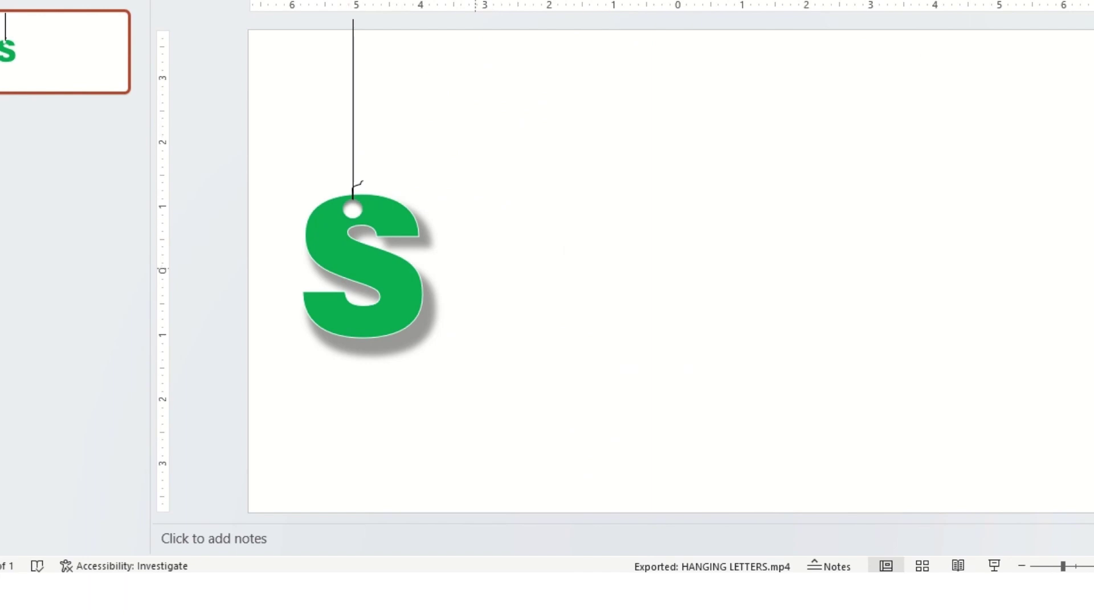
Group the S, hole, string and knot into one object.
click(353, 254)
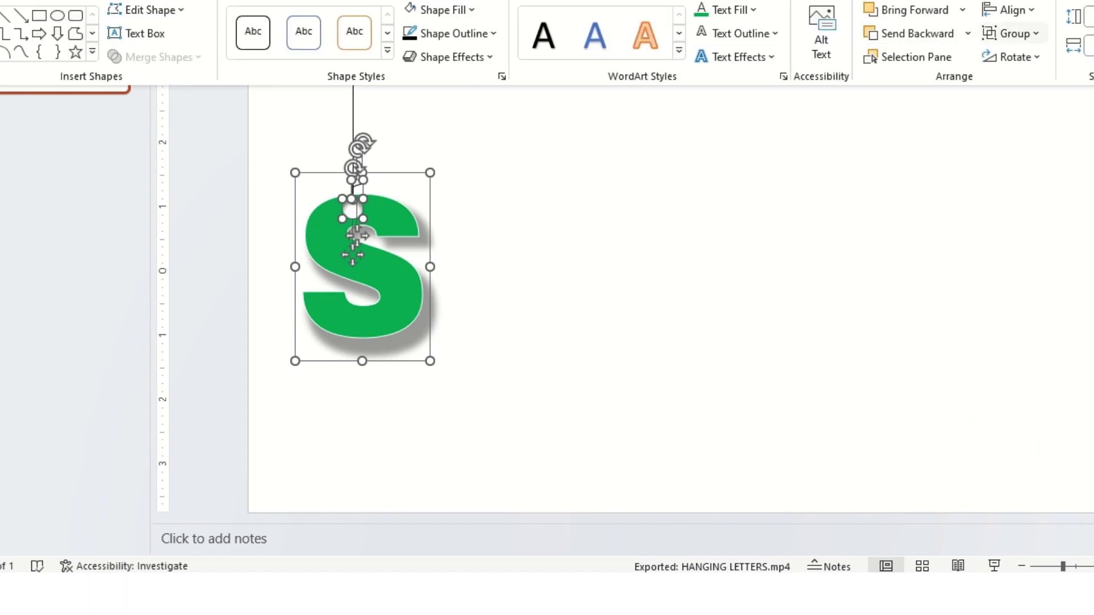
click(1009, 33)
click(1025, 56)
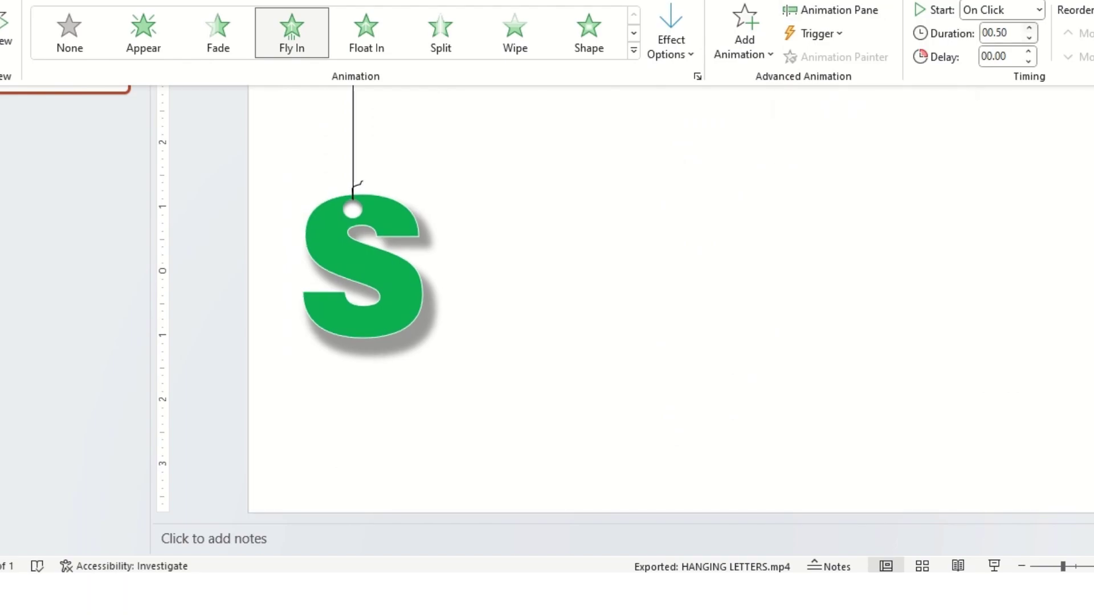
key(Escape)
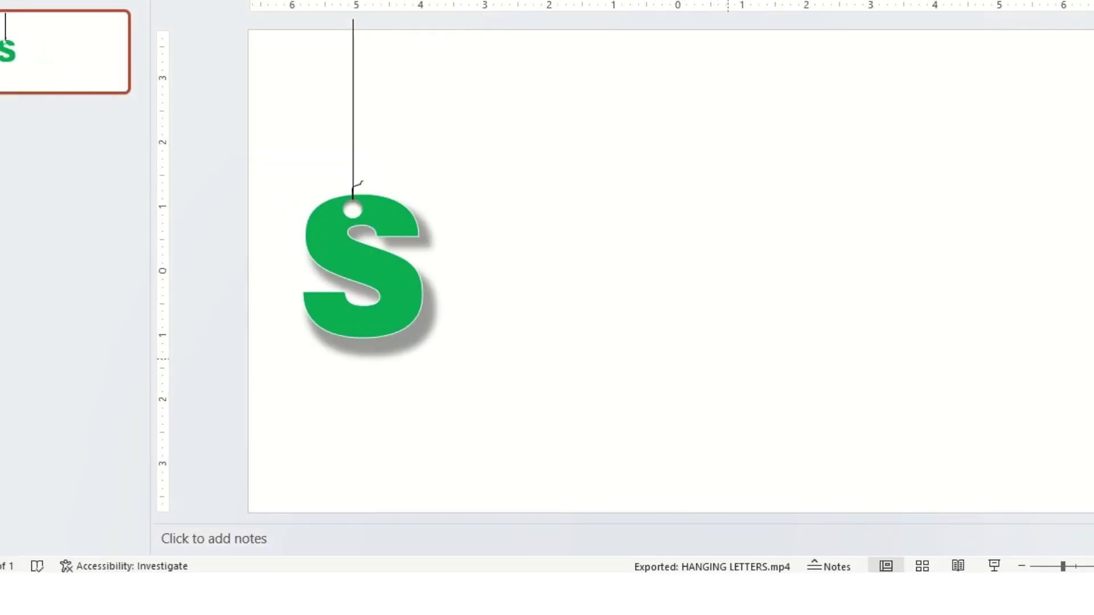
Select the grouped S and show its Fly In animation in the Animation Pane.
click(365, 268)
key(alt+a)
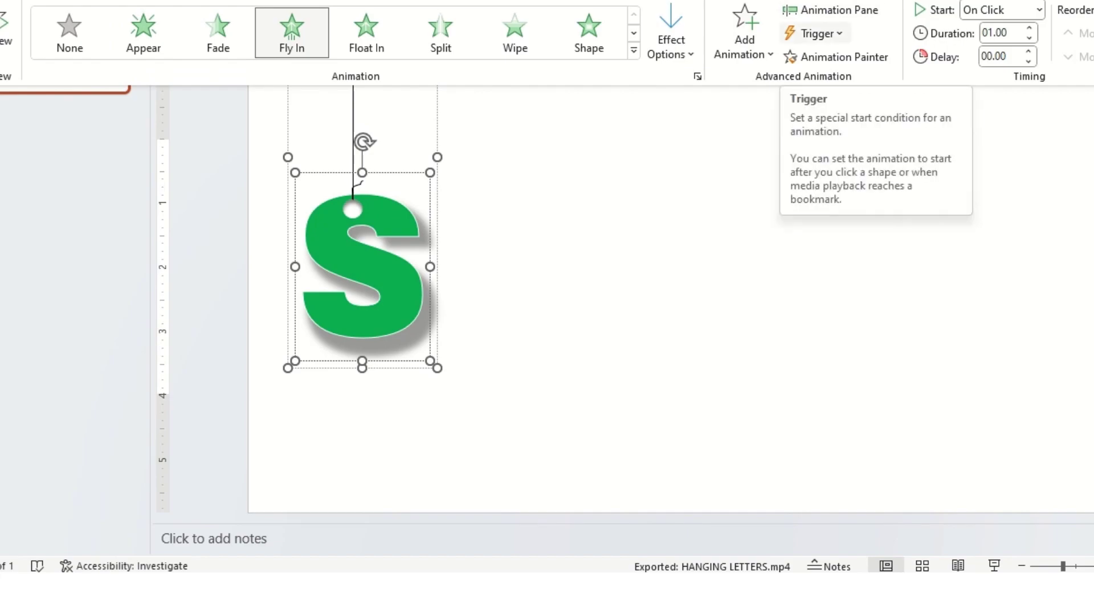
click(744, 32)
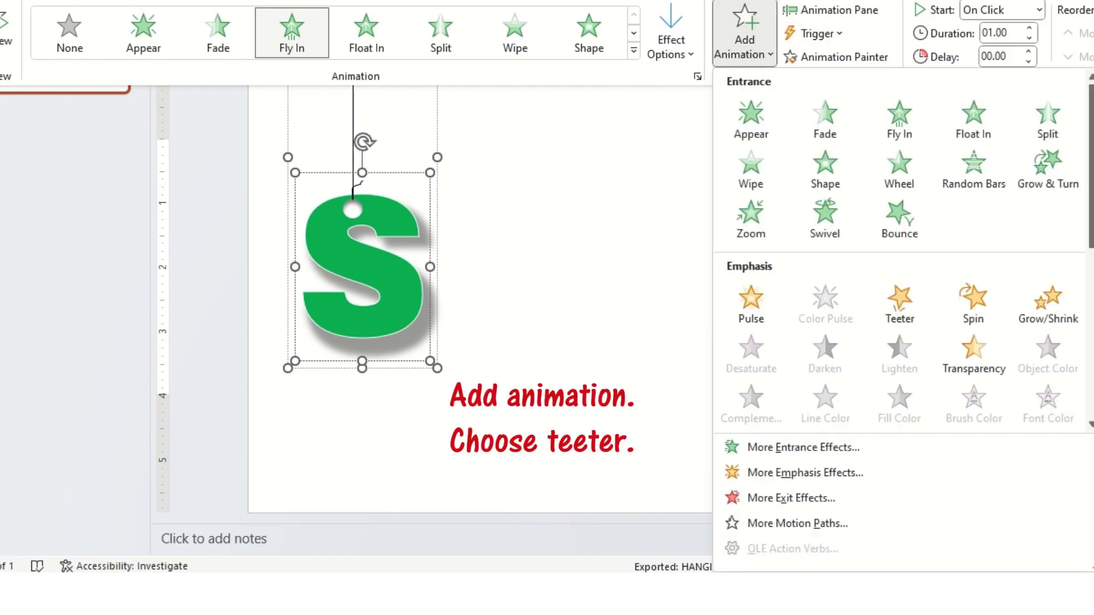
key(Escape)
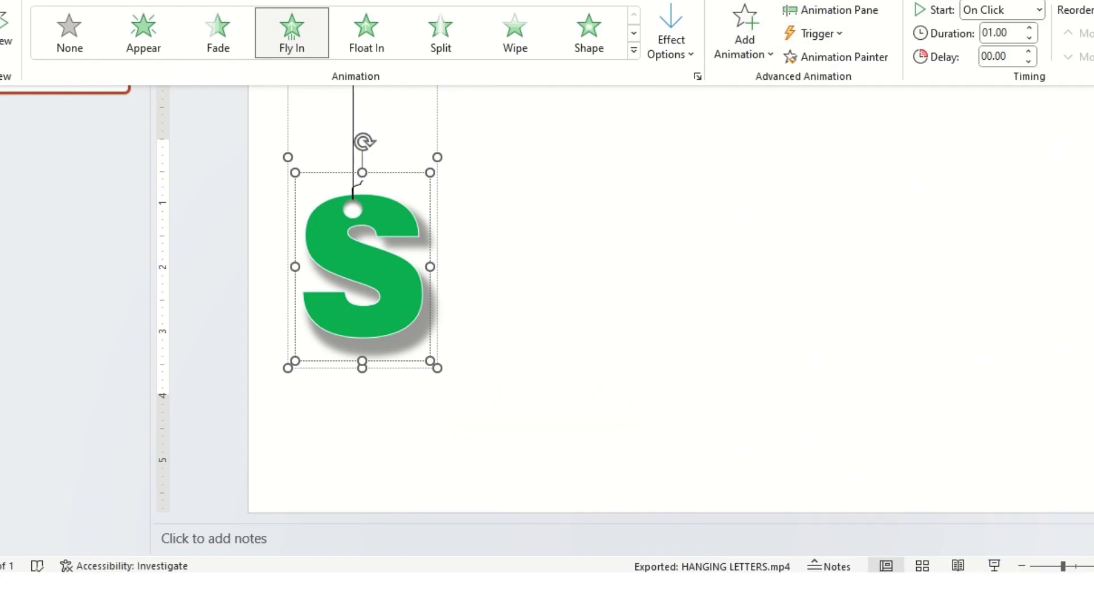
click(830, 10)
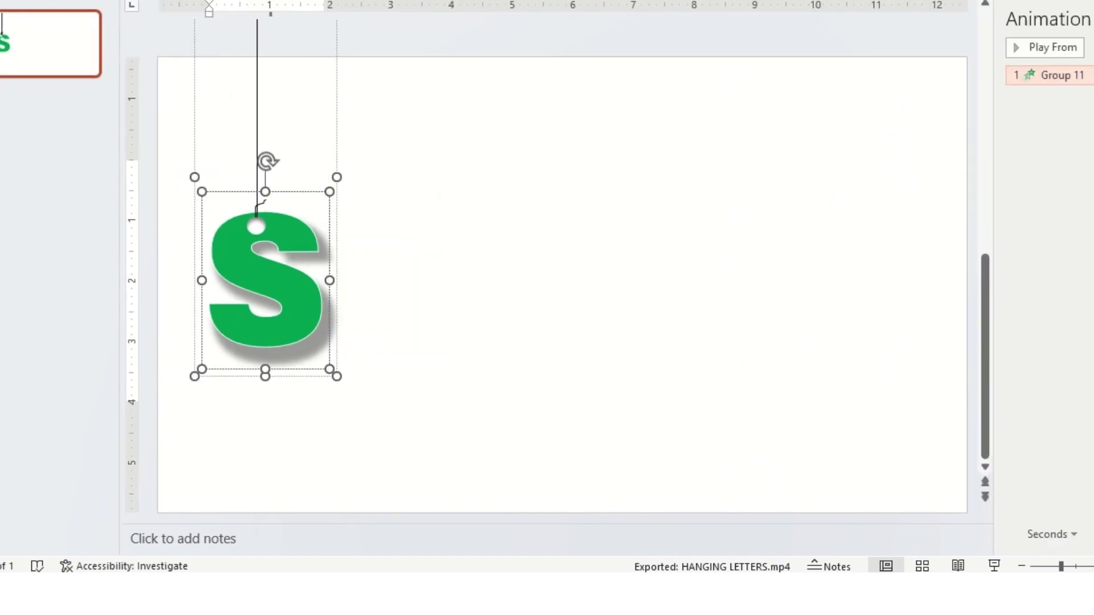
key(Escape)
In the Fly In Effect Options, set Bounce end to 0.52 sec and confirm.
key(shift+F10)
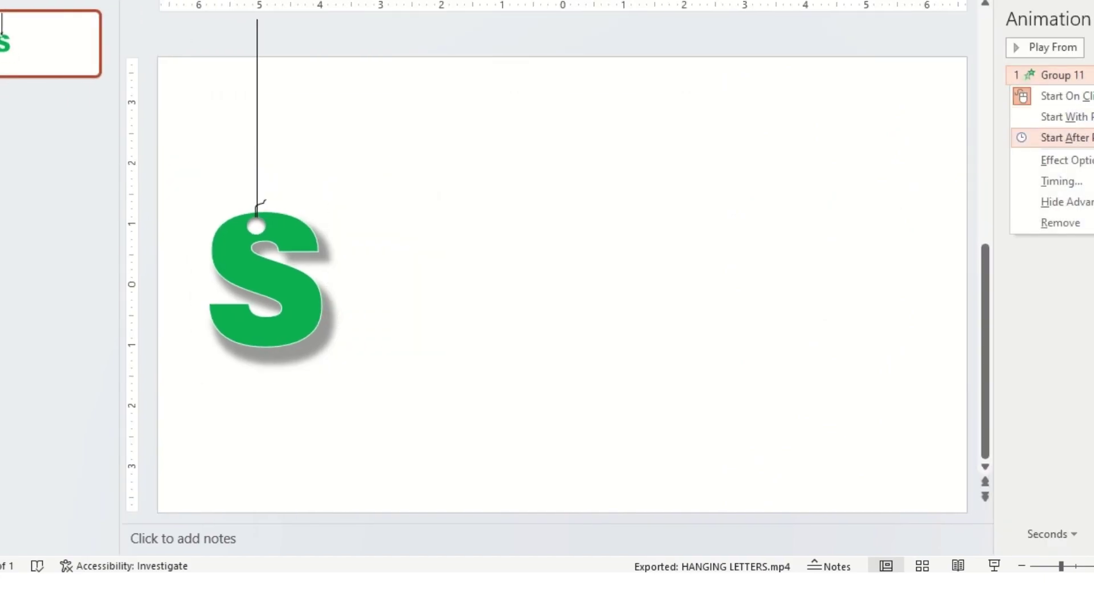
key(Down)
key(Return)
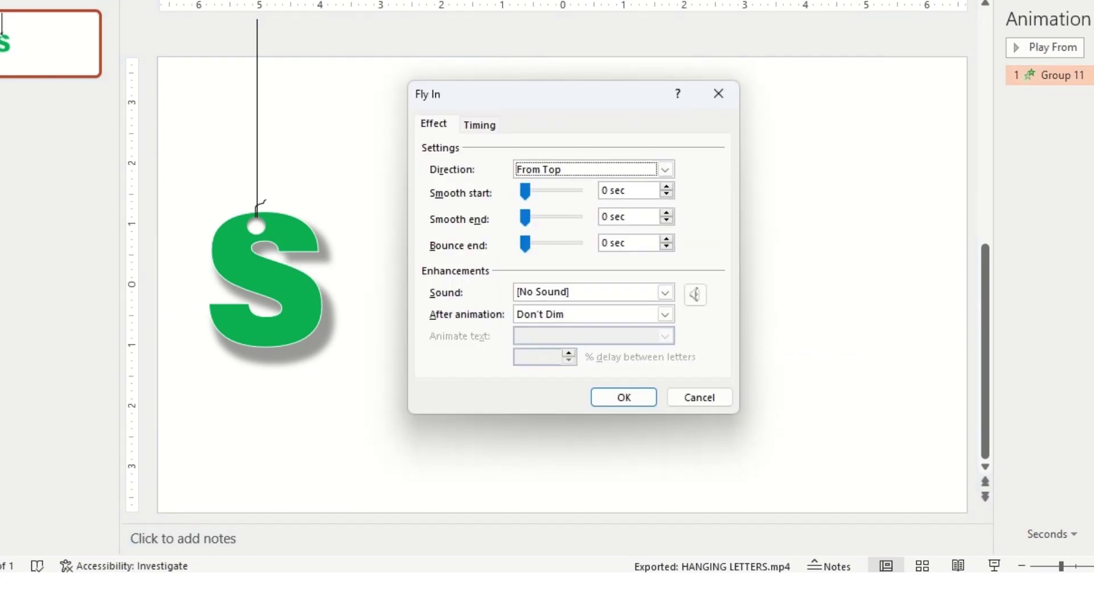
key(Tab)
key(Tab)
key(Tab)
key(Tab)
key(Tab)
key(Page_Up)
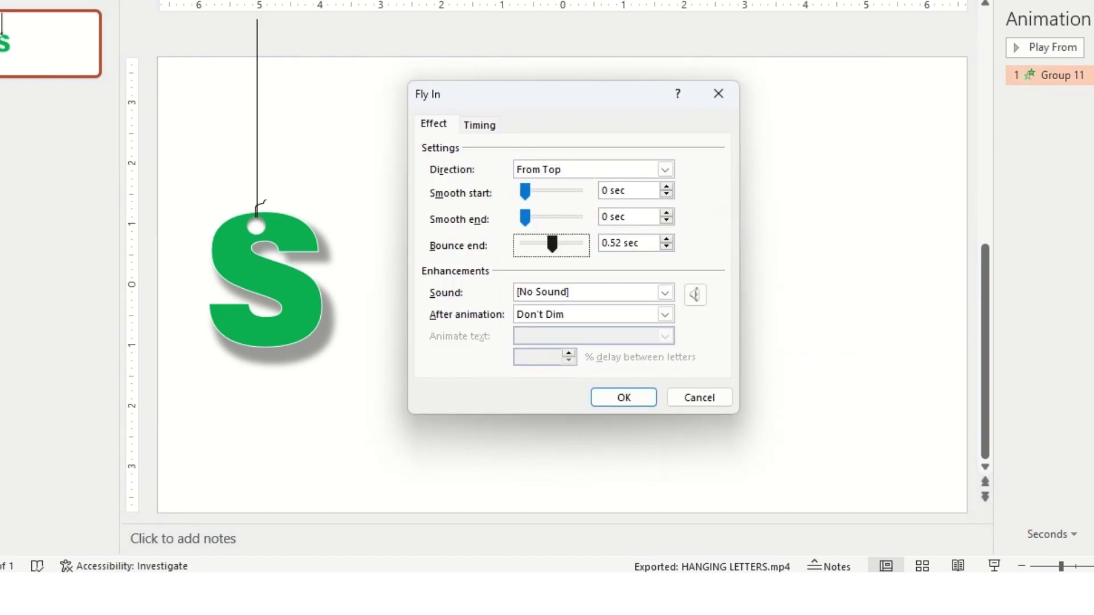
key(Return)
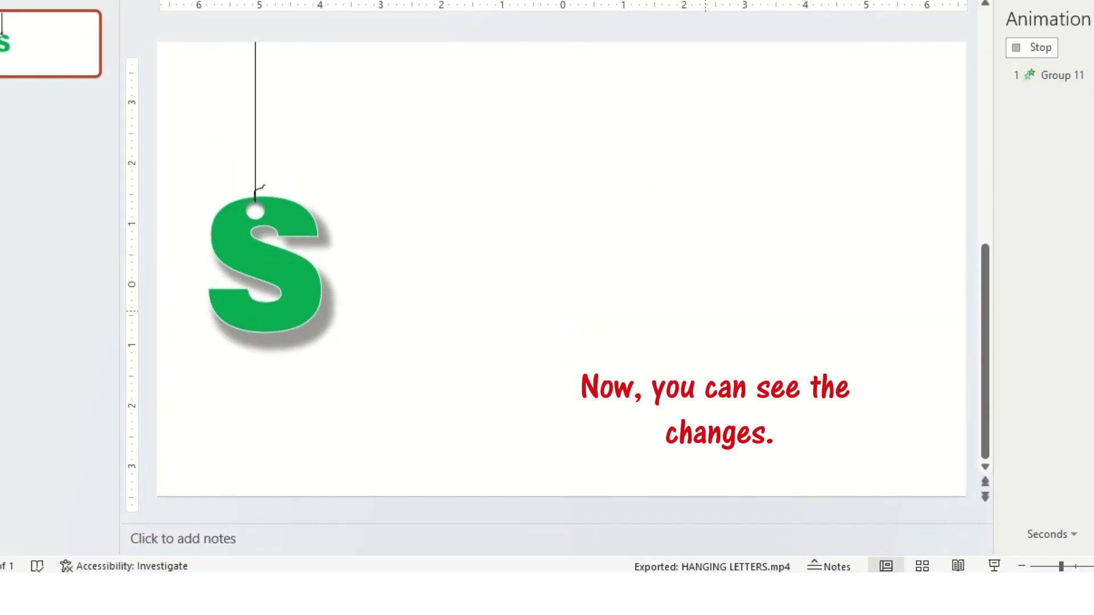
key(alt+a)
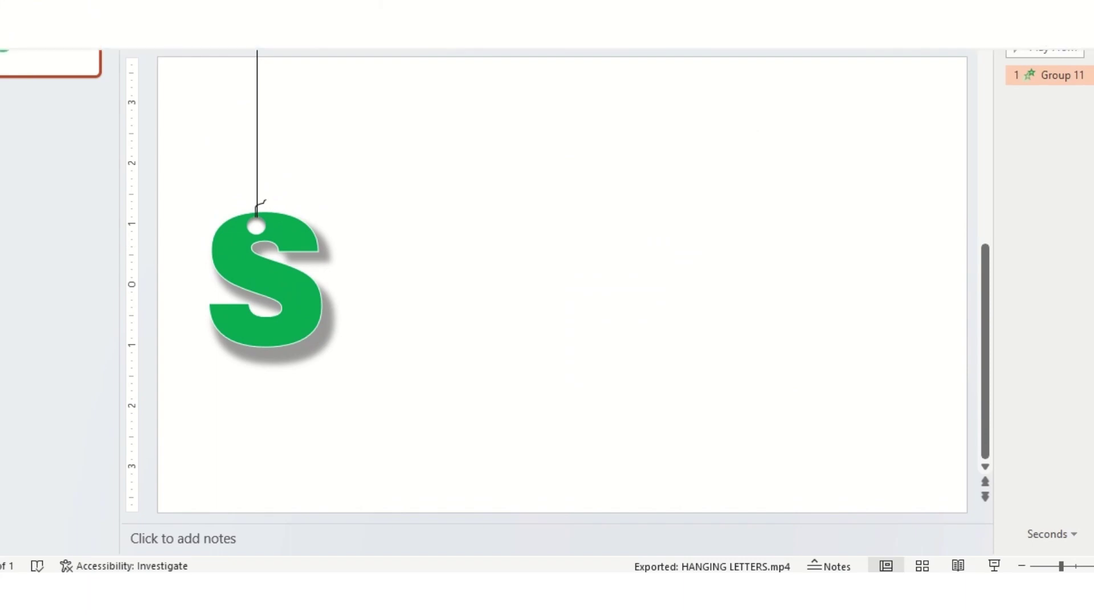
Set the S's Fly In animation to start With Previous.
key(s)
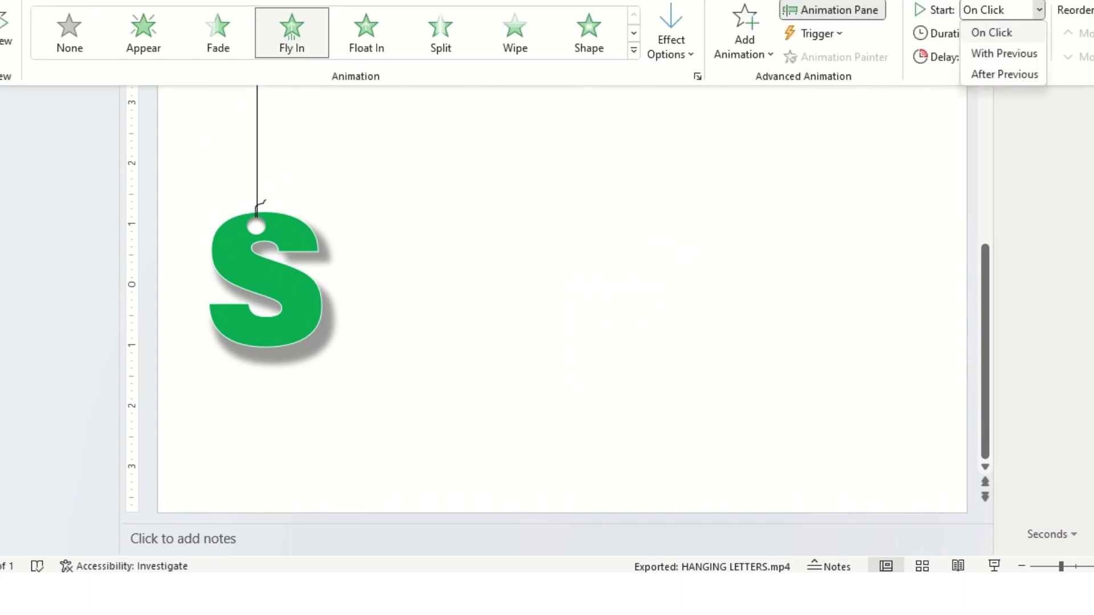
key(Down)
key(Return)
key(Escape)
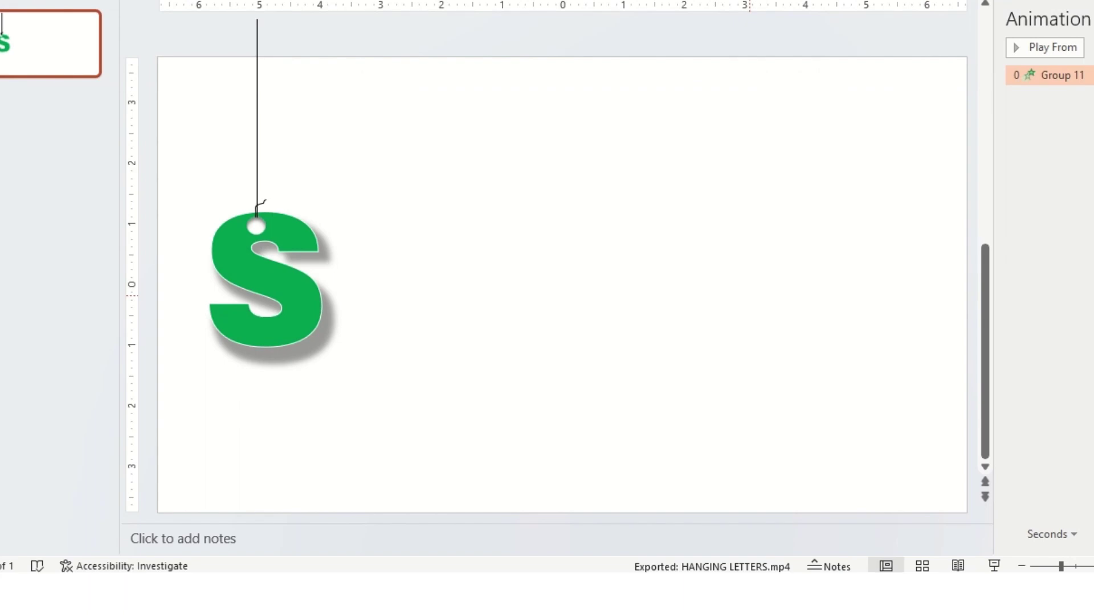
Add a Teeter emphasis to the S with 02.00 duration, repeating 3 times.
key(alt+a)
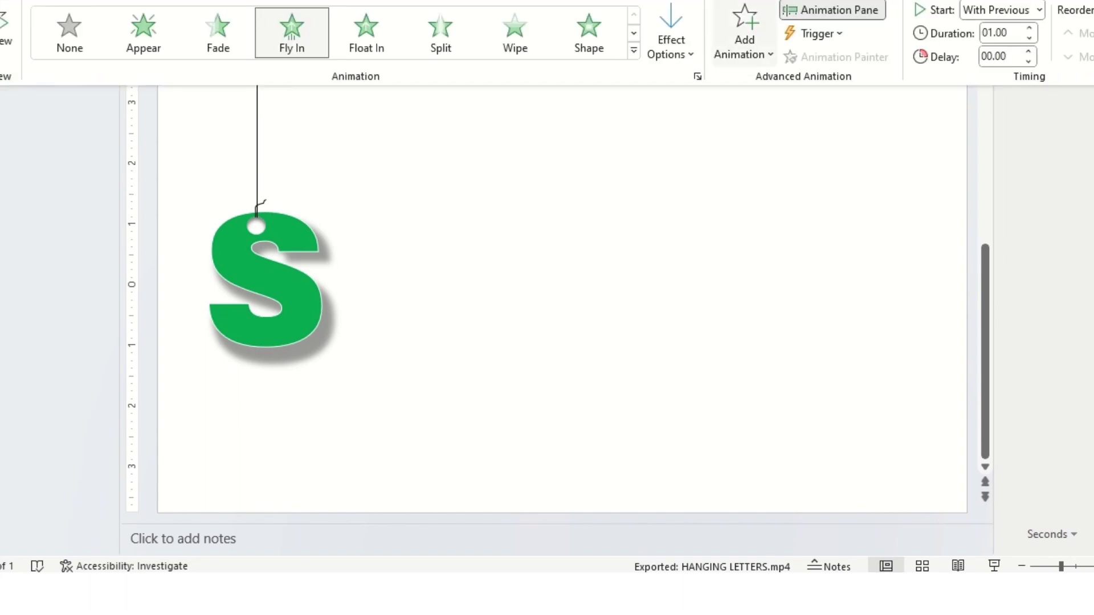
key(a)
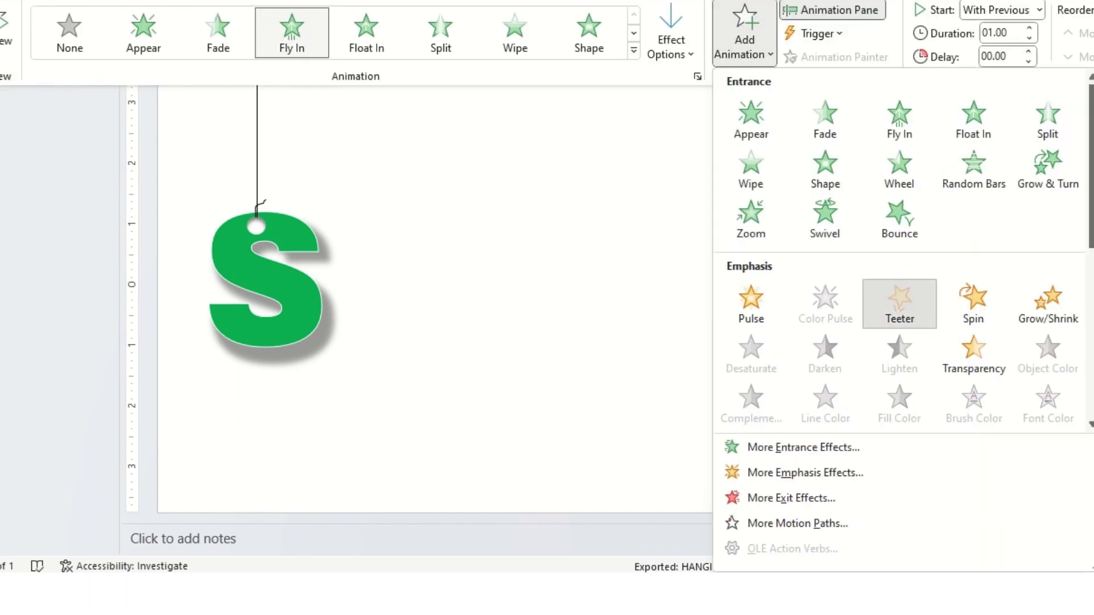
click(899, 290)
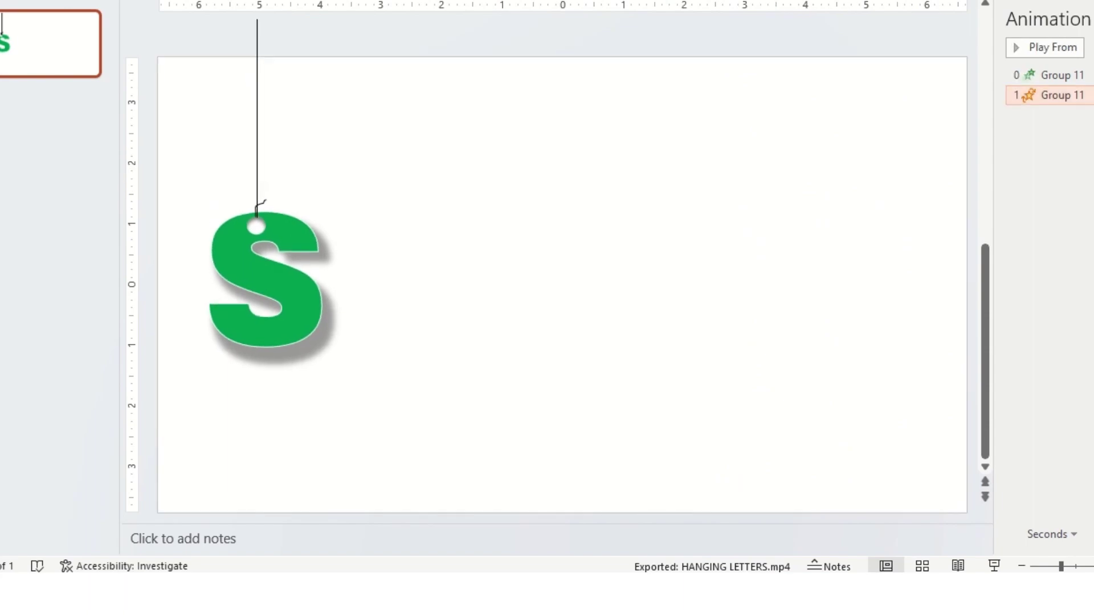
text(02.00)
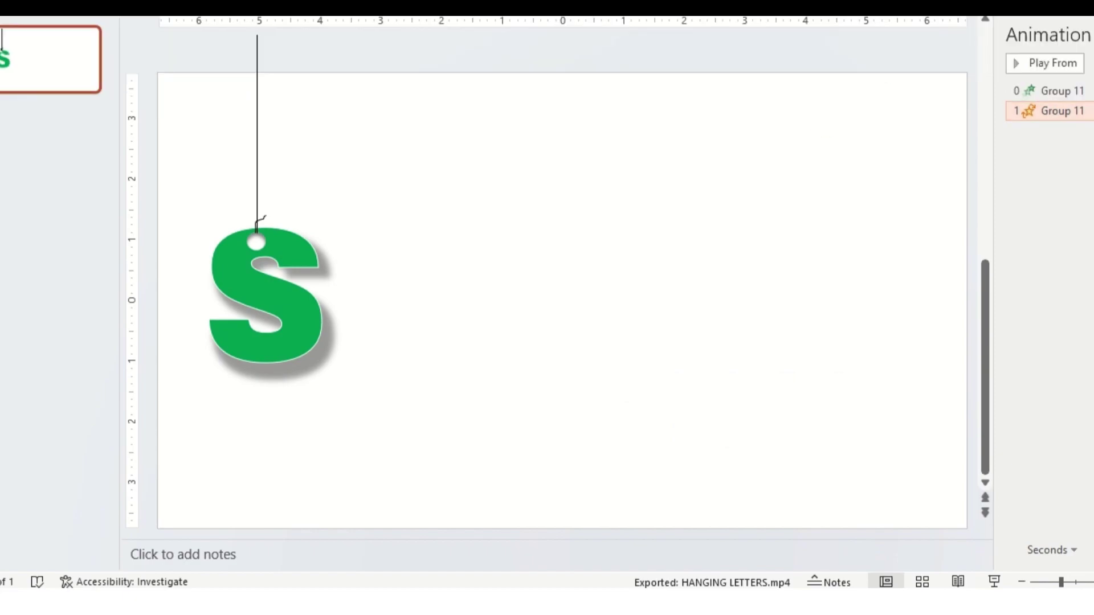
click(1086, 111)
click(1065, 195)
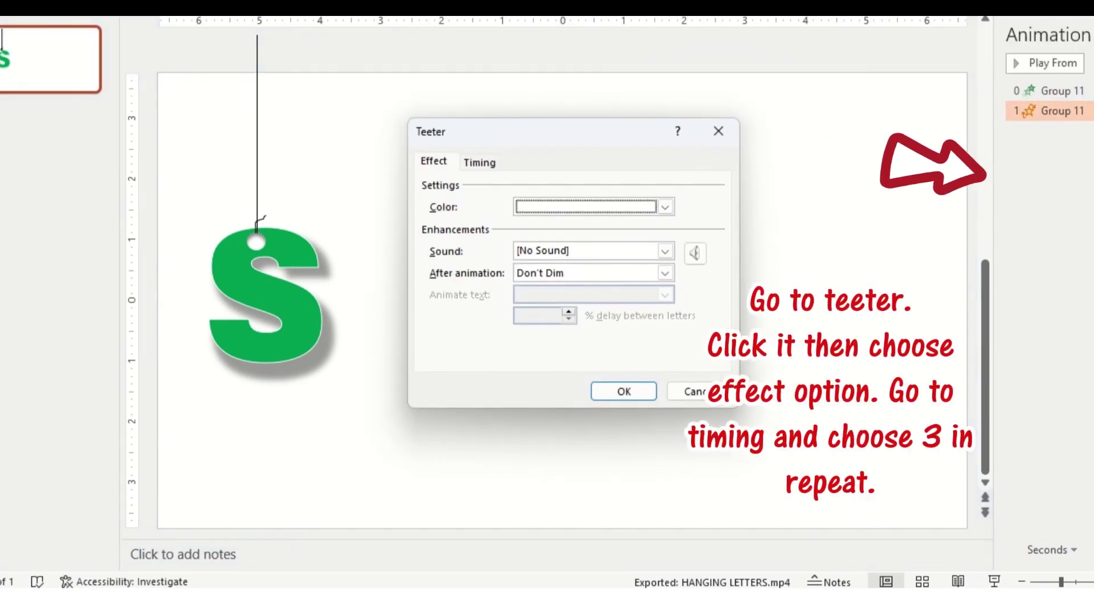
click(480, 163)
click(621, 252)
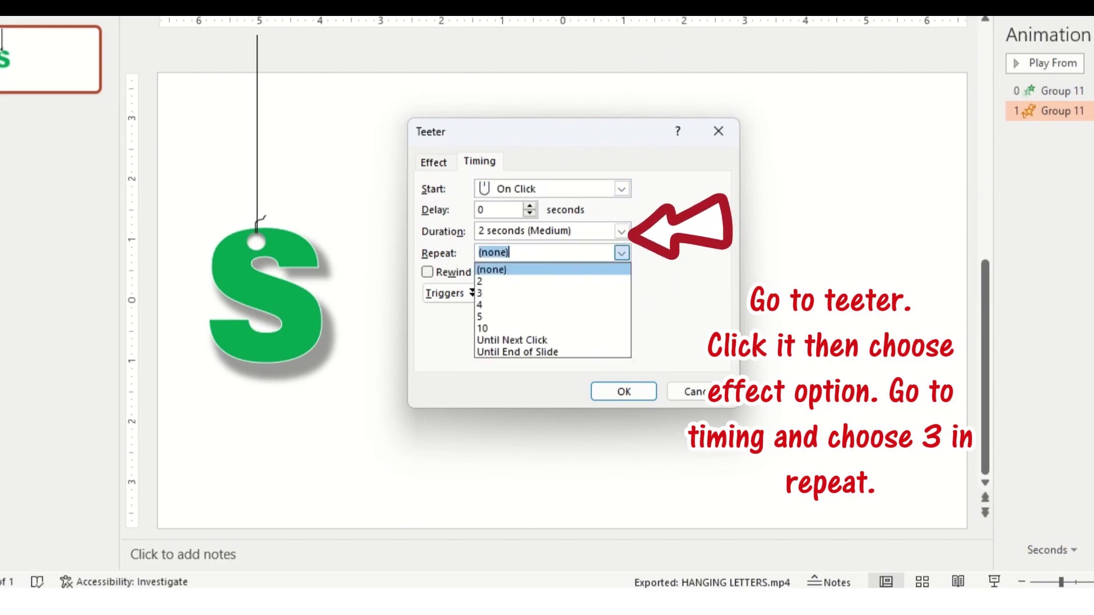
click(481, 292)
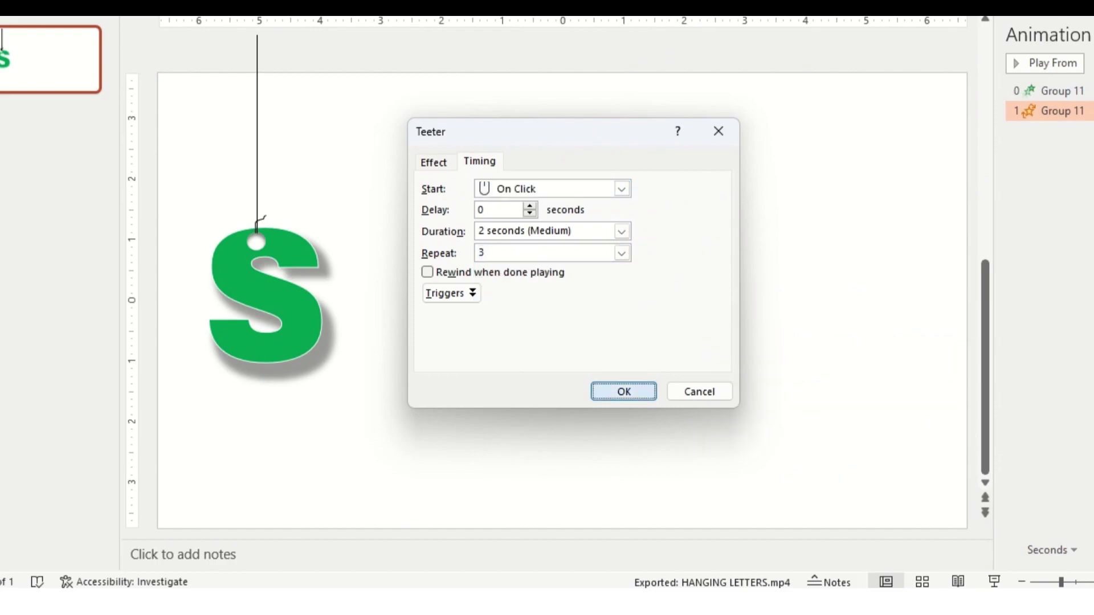
key(Return)
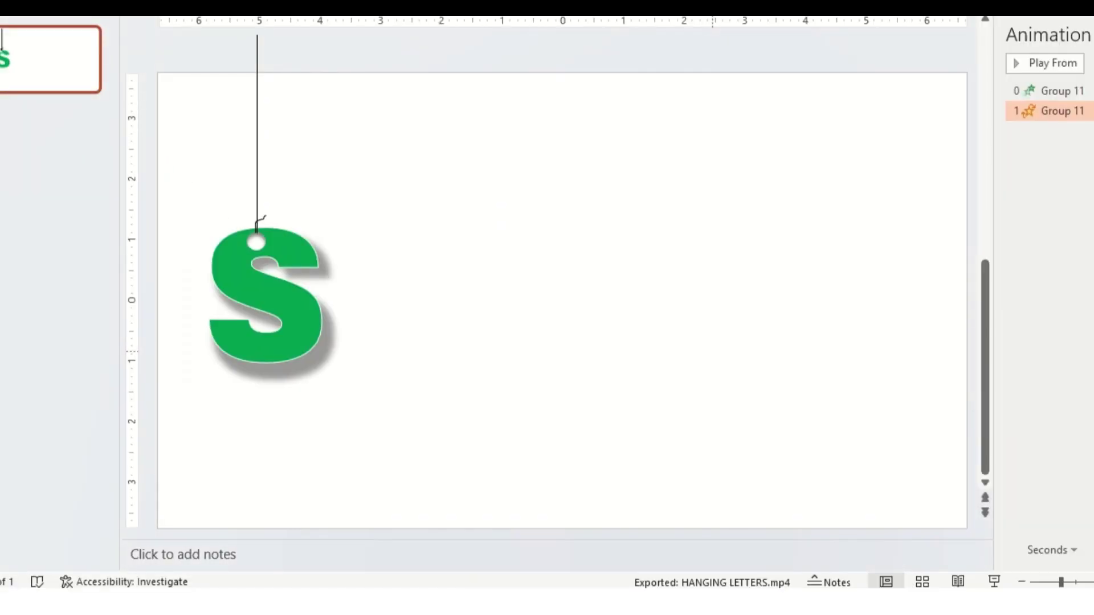
Duplicate the hanging S group and place the copy to the right of the original.
key(ctrl+a)
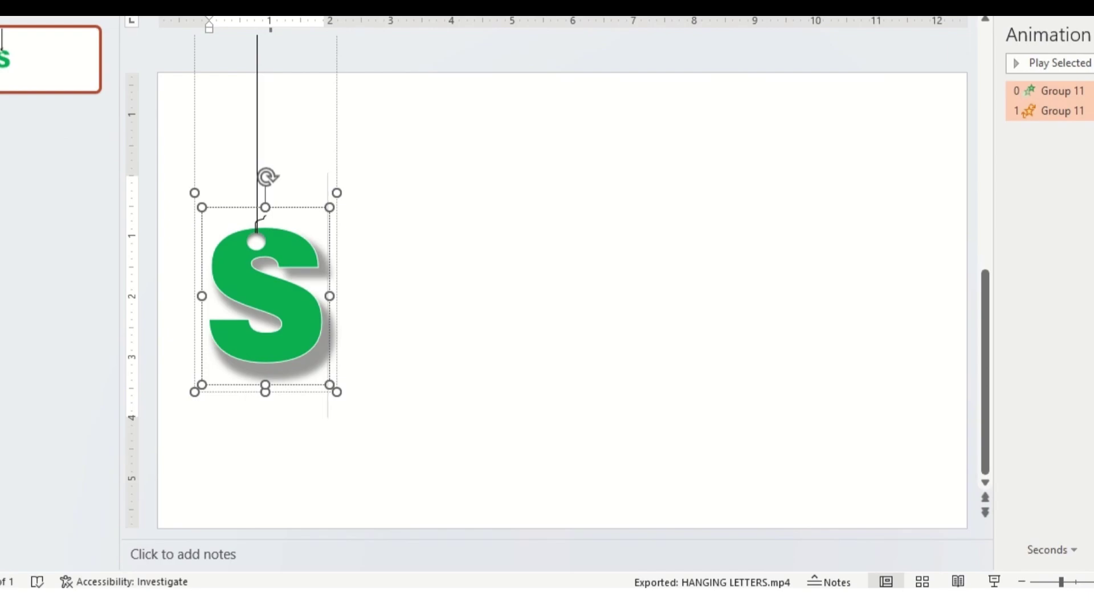
click(337, 142)
right_click(339, 143)
click(371, 224)
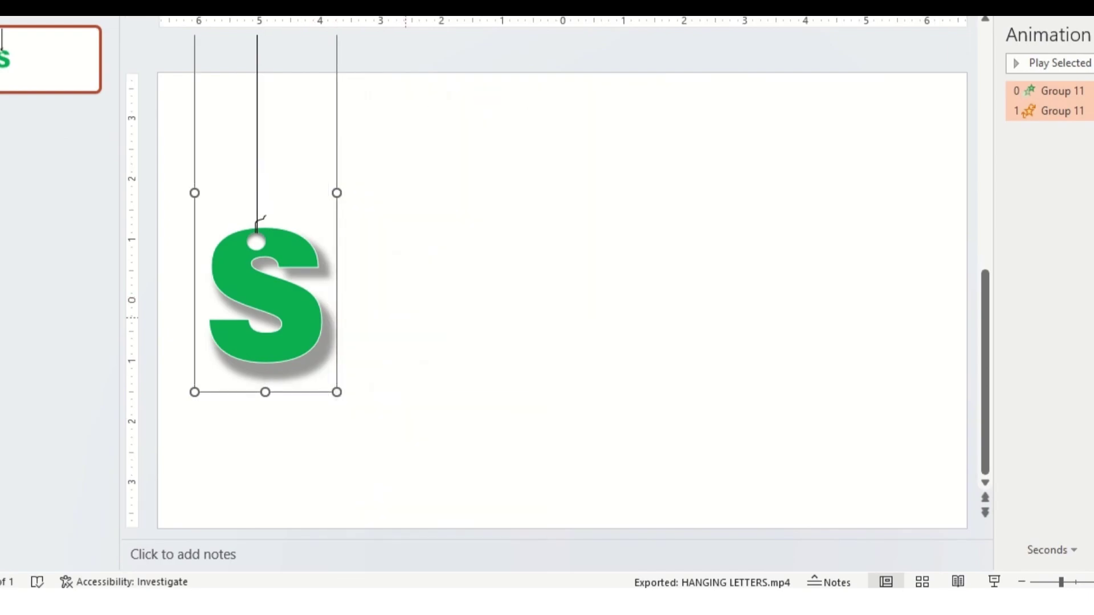
right_click(407, 318)
key(ctrl+v)
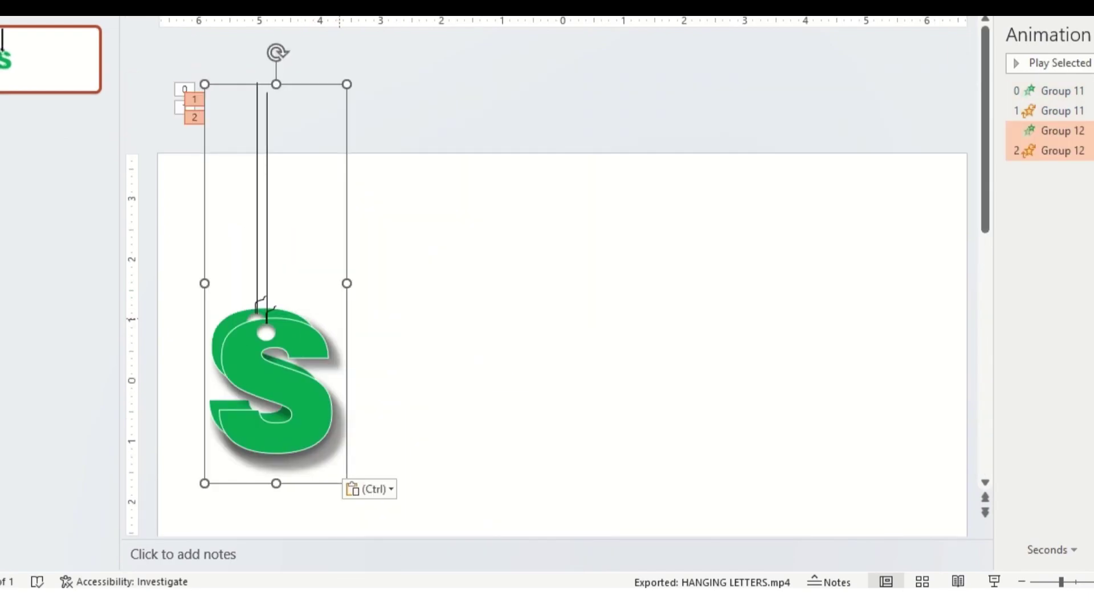
drag(274, 366, 393, 296)
Change the copied letter's text from S to T.
click(263, 342)
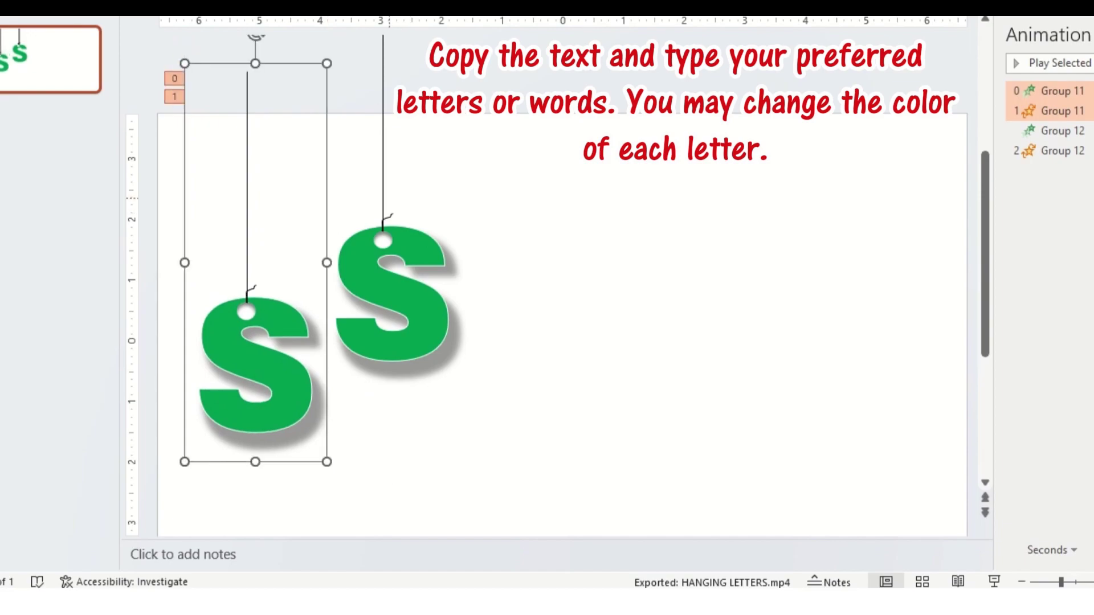
click(393, 296)
click(394, 296)
key(BackSpace)
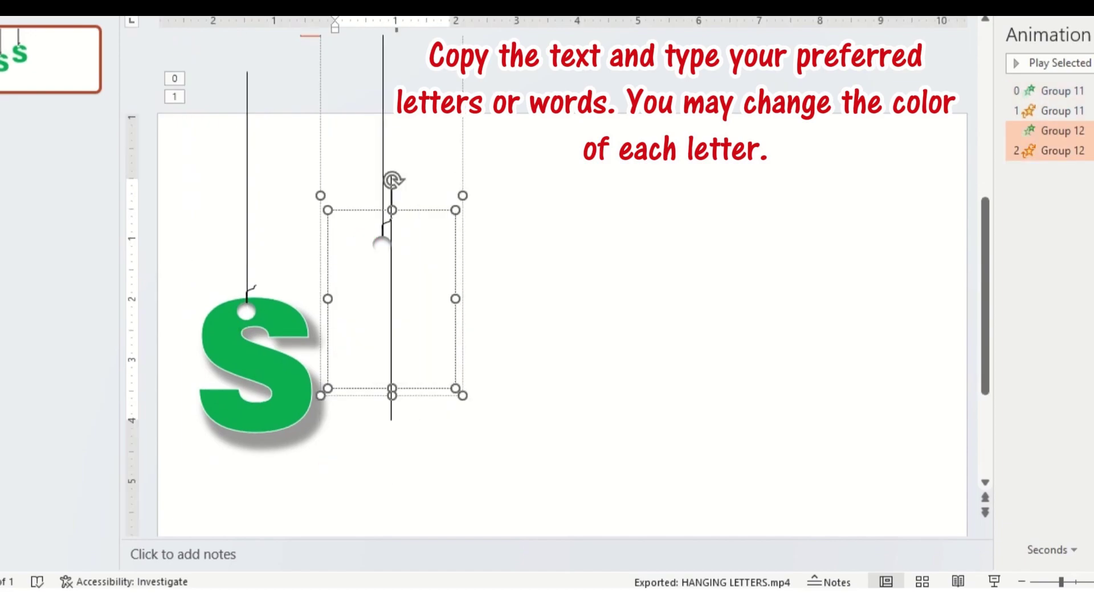
text(T)
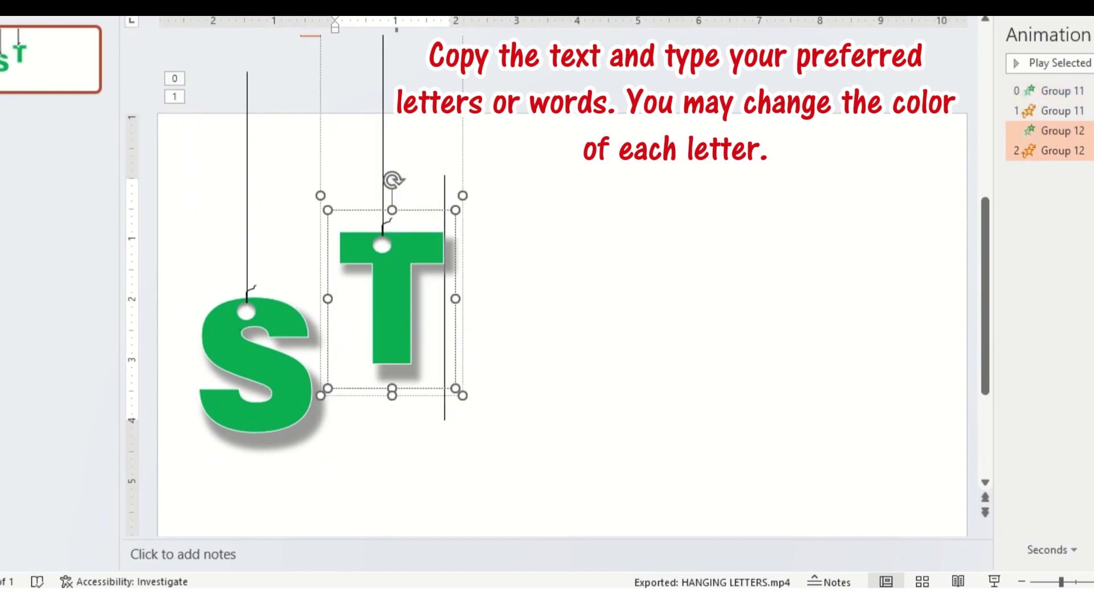
key(Escape)
key(Escape)
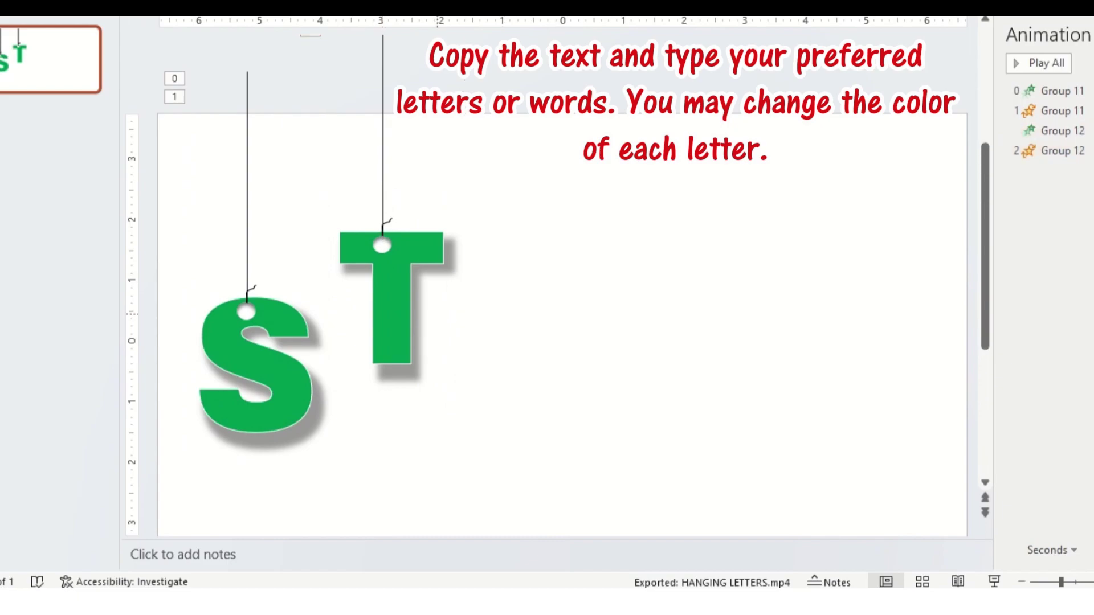
Recolour the T dark gold, then copy the T letter group.
click(392, 296)
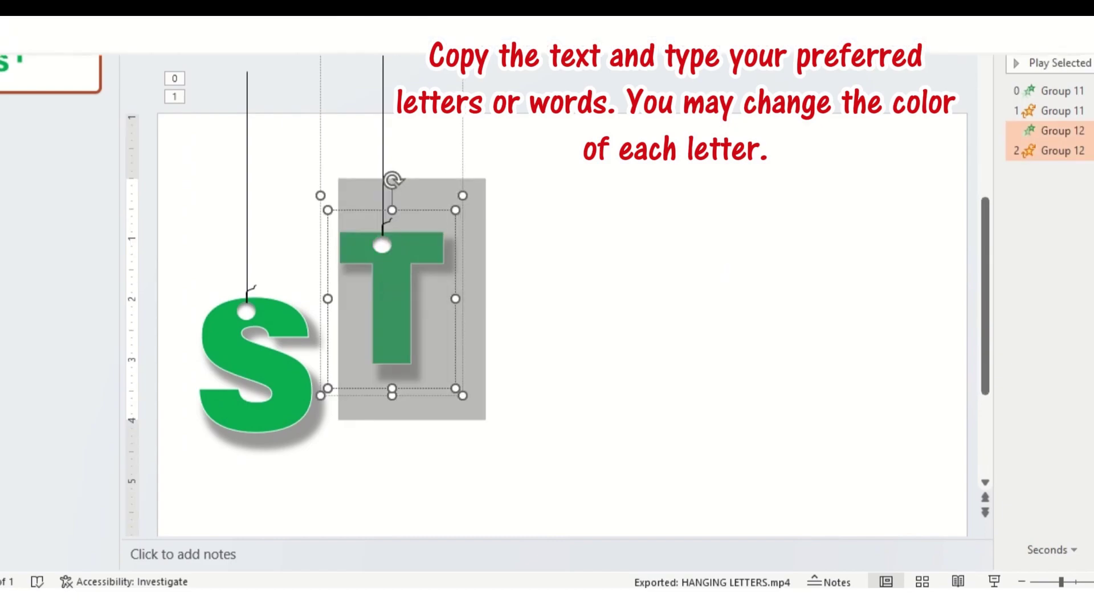
click(543, 46)
click(729, 25)
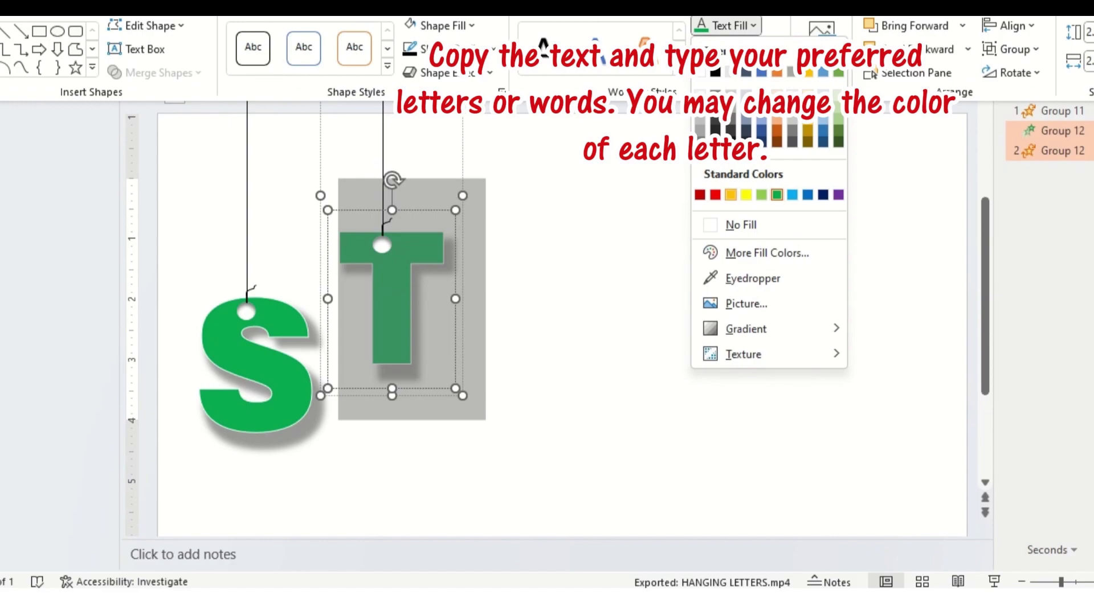
click(808, 132)
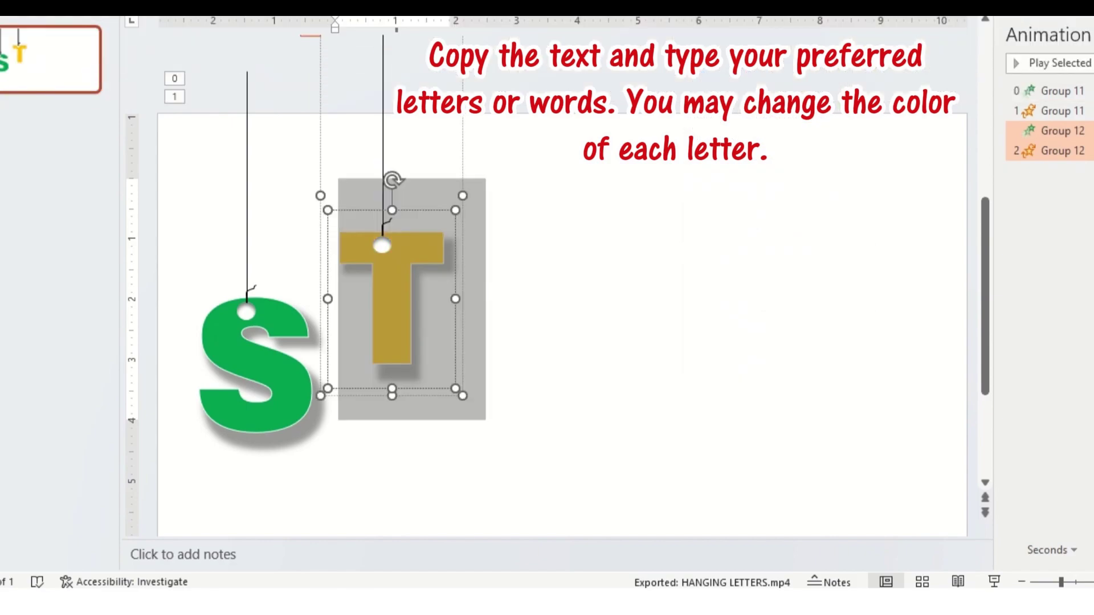
key(Escape)
click(392, 308)
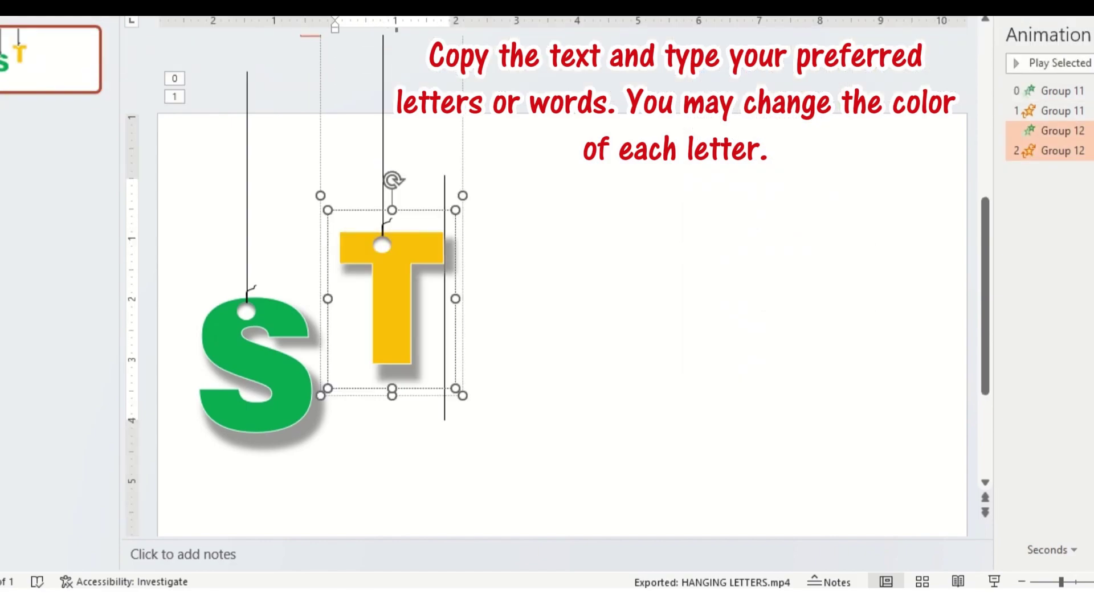
right_click(456, 299)
click(515, 212)
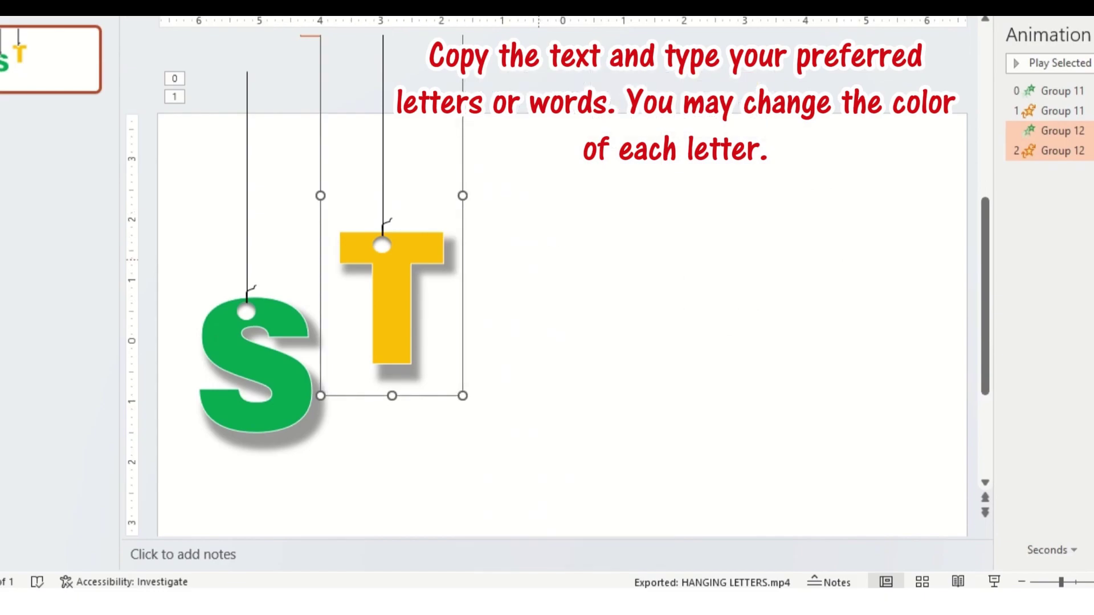
Paste the T copy beside the yellow T, retype it as A and colour it red.
right_click(540, 261)
click(584, 334)
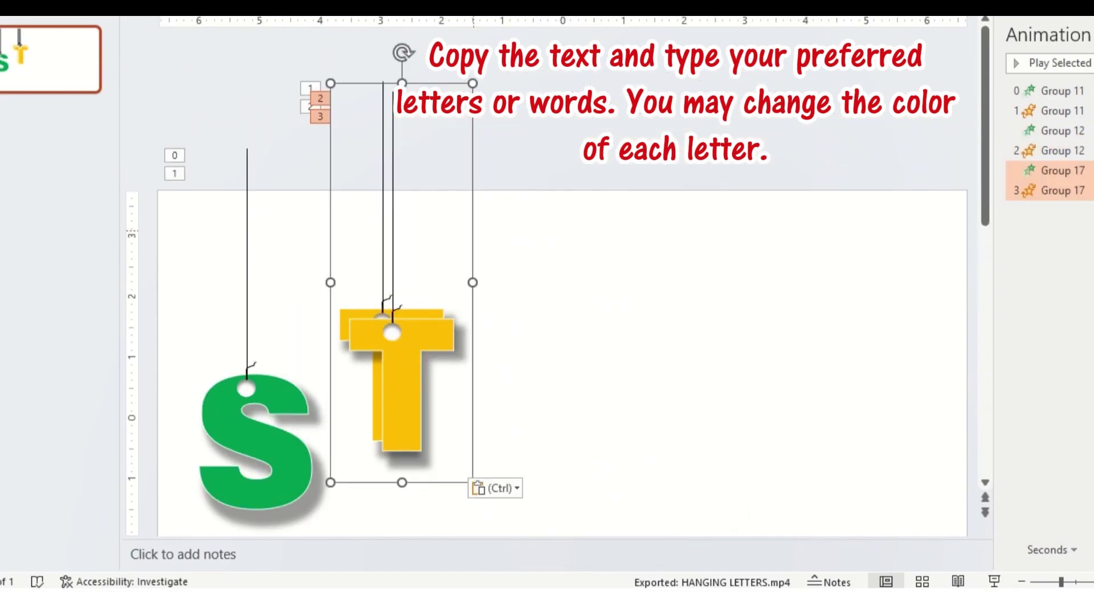
drag(402, 387, 499, 398)
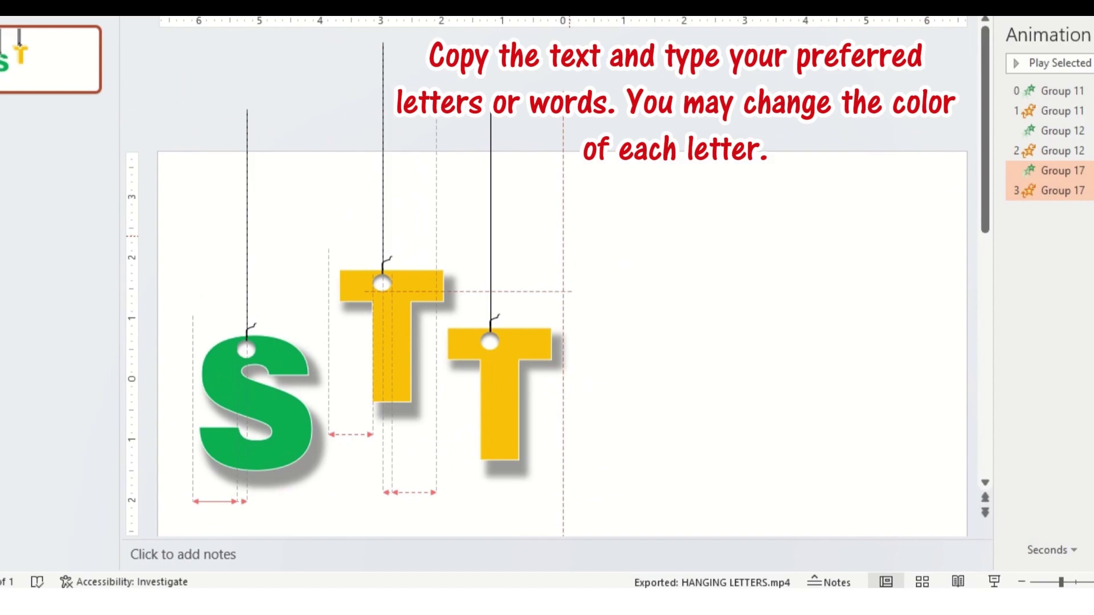
double_click(499, 398)
key(Delete)
text(A)
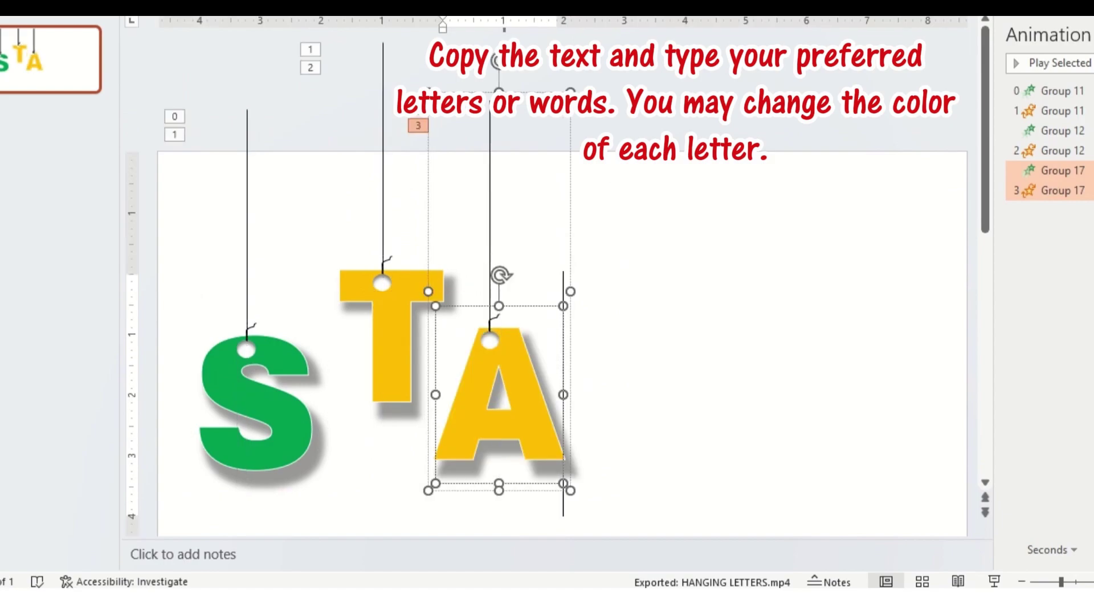
double_click(499, 399)
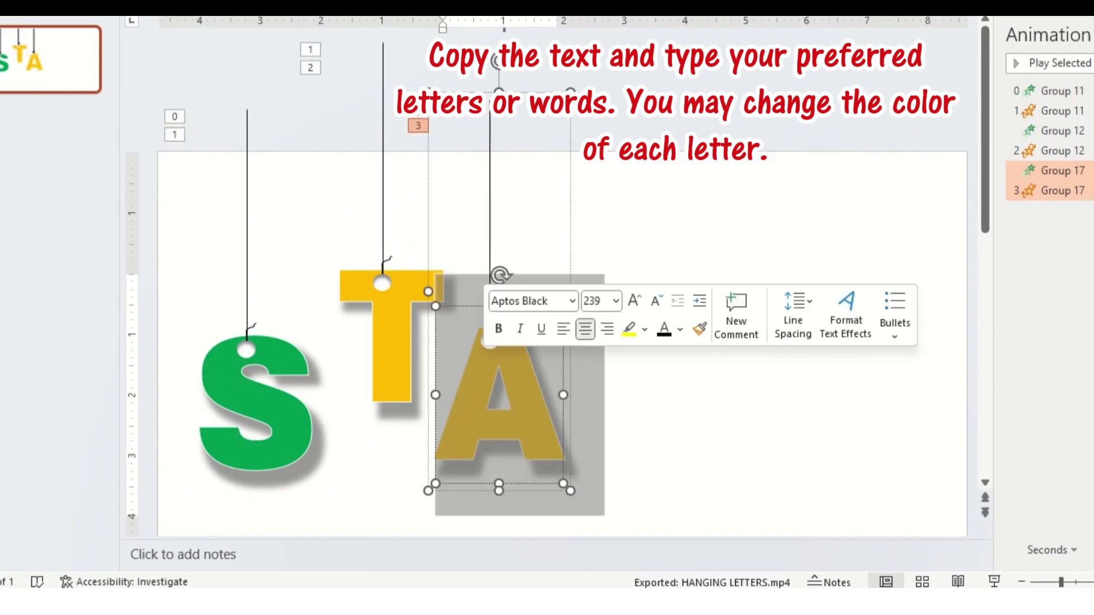
click(752, 25)
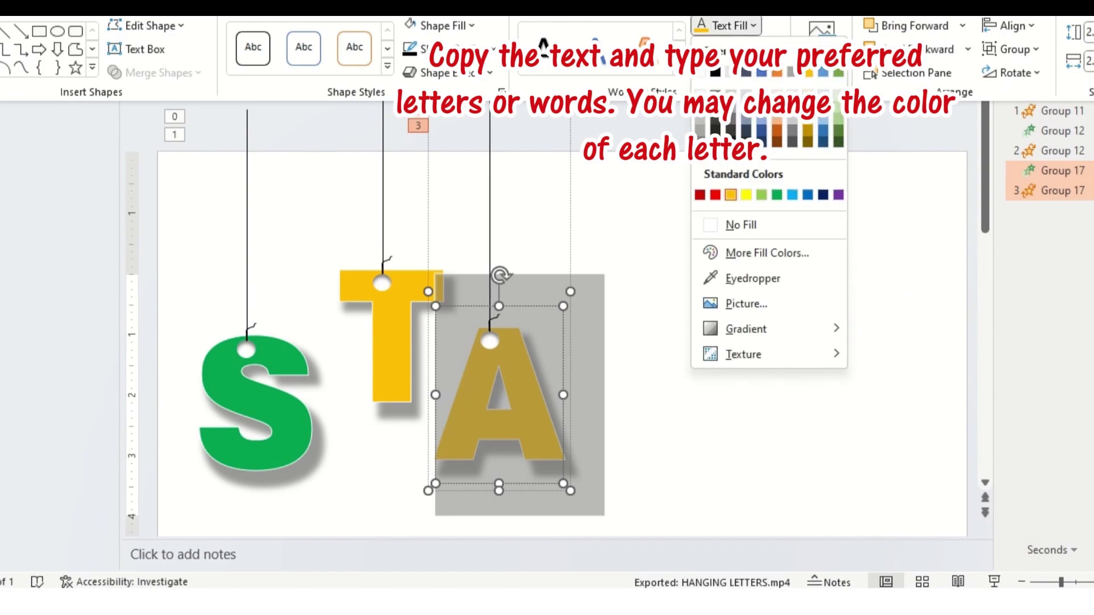
click(715, 195)
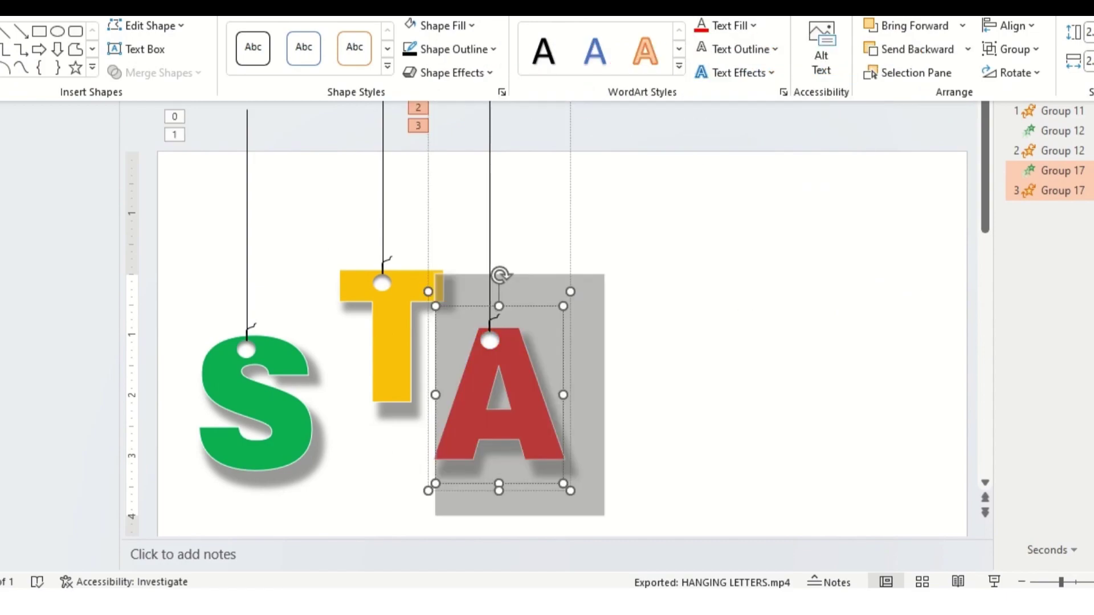
key(Escape)
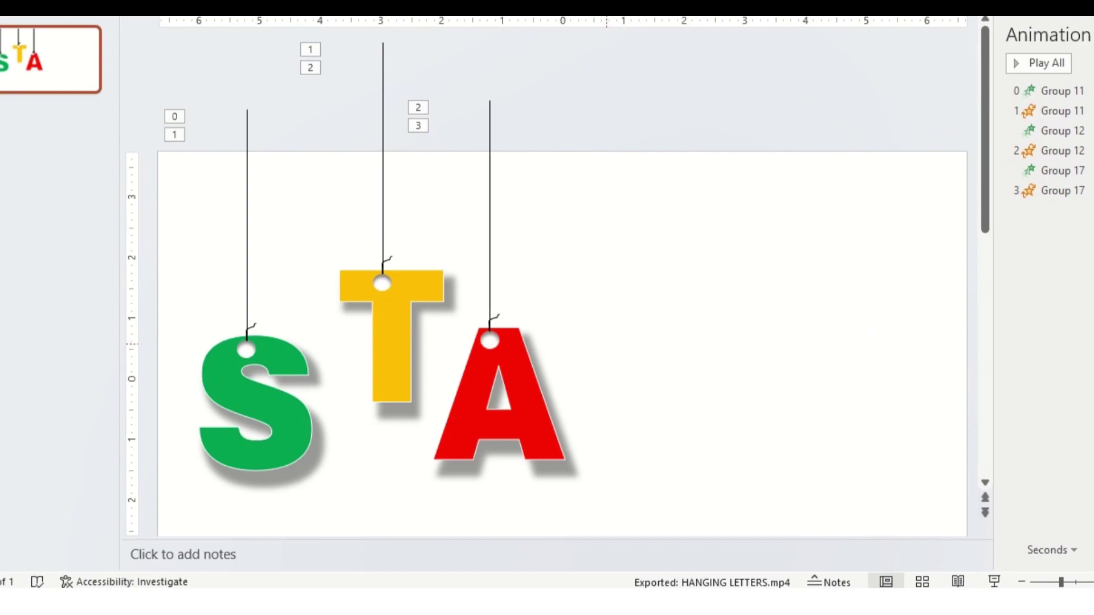
Paste a T copy right of the A and colour it purple as the G.
right_click(647, 131)
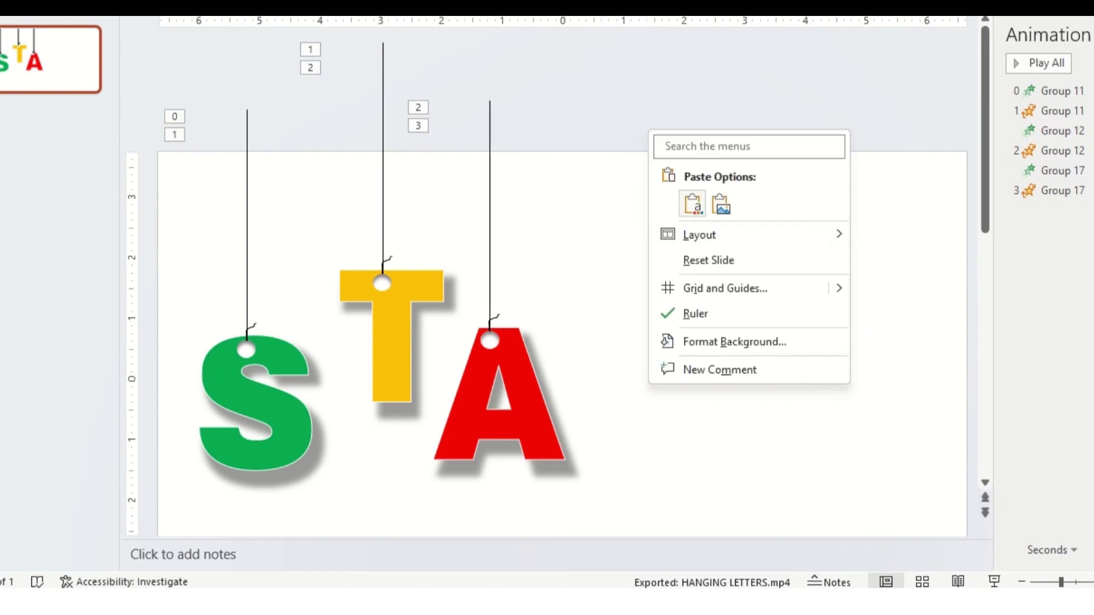
click(691, 204)
drag(402, 342, 627, 342)
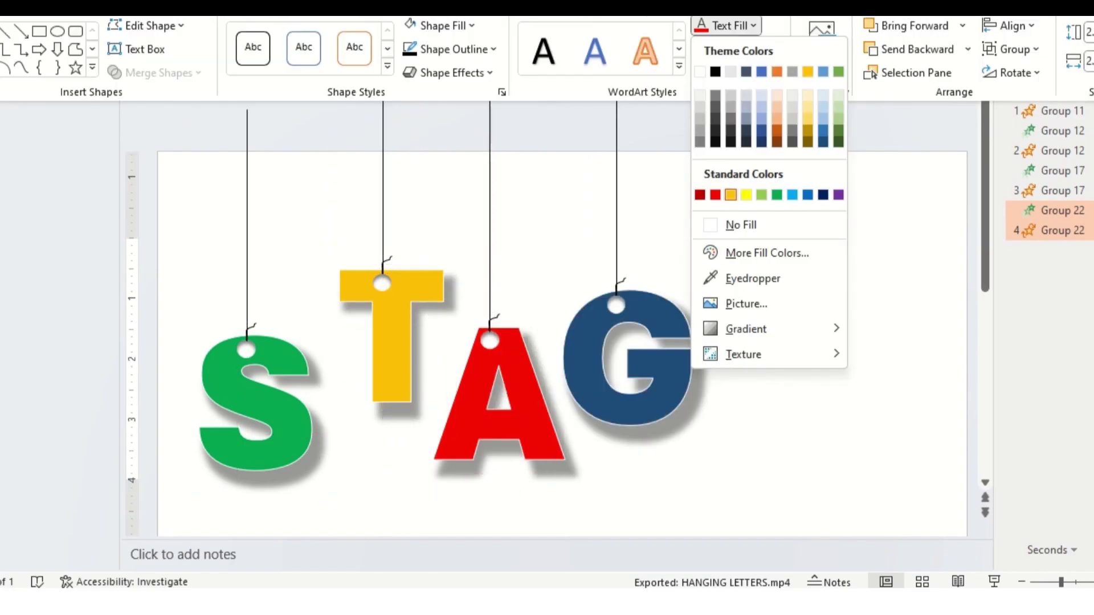
click(840, 195)
click(755, 146)
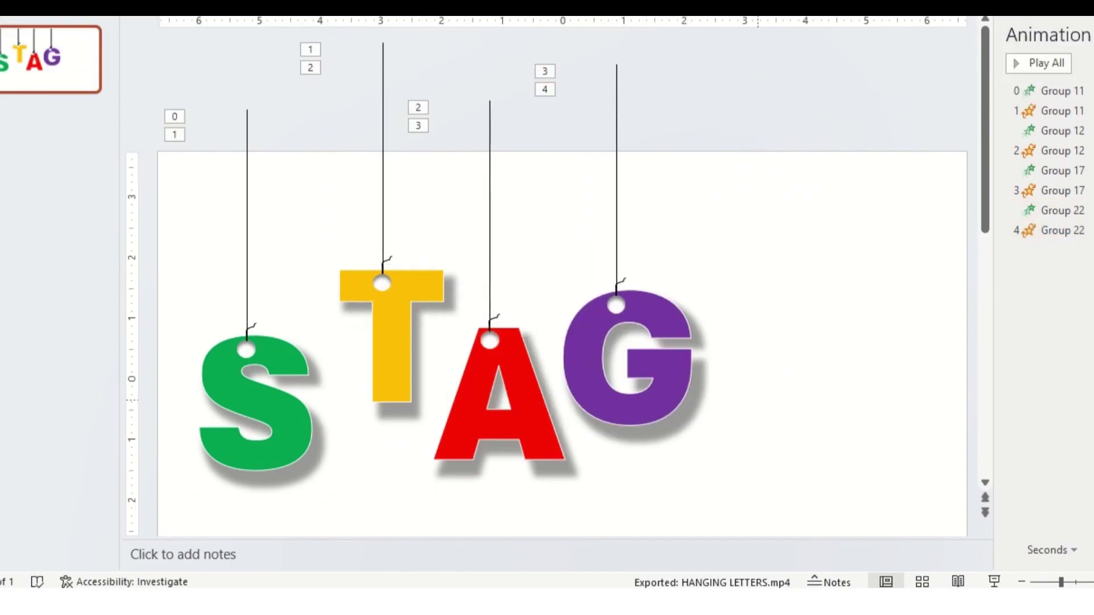
Paste another copy right of the G, retype it as E and colour it light blue.
right_click(756, 145)
click(803, 220)
drag(392, 341, 788, 349)
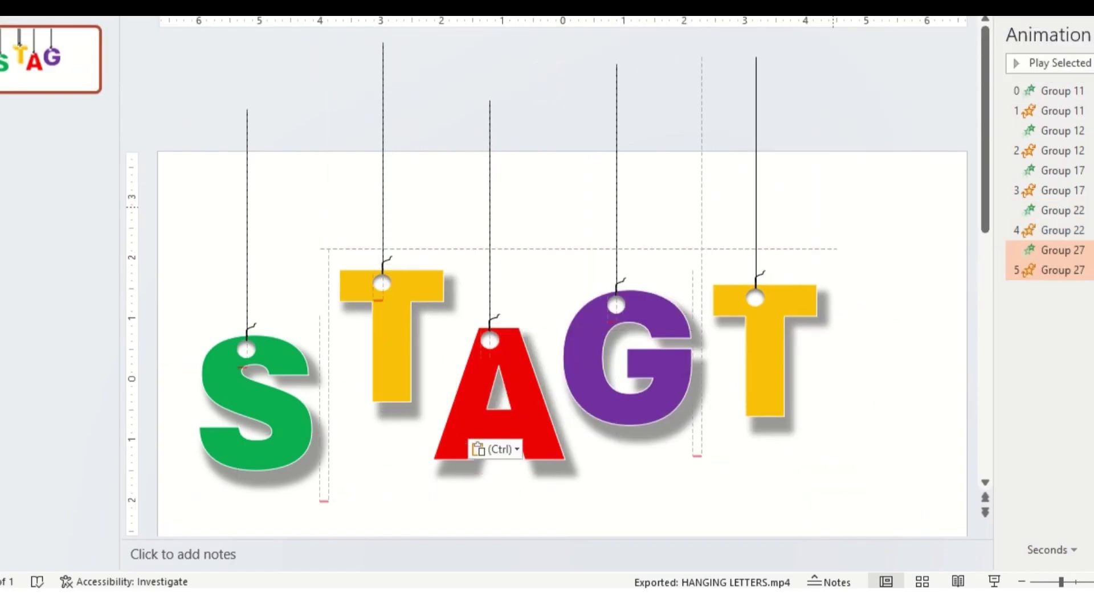
click(787, 341)
double_click(786, 342)
text(E)
key(ctrl+a)
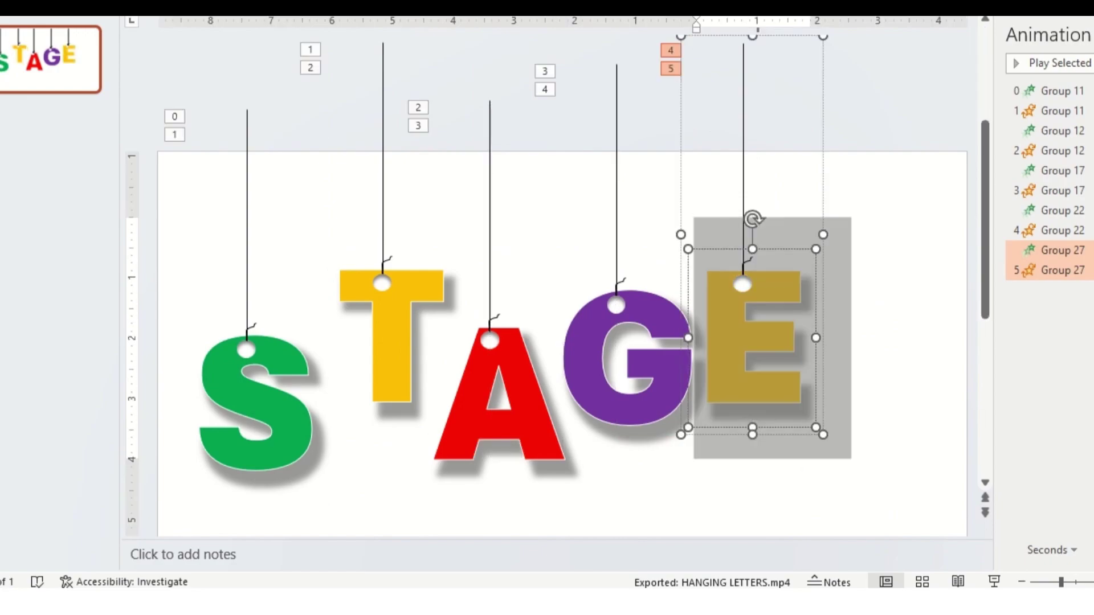
click(730, 26)
click(792, 195)
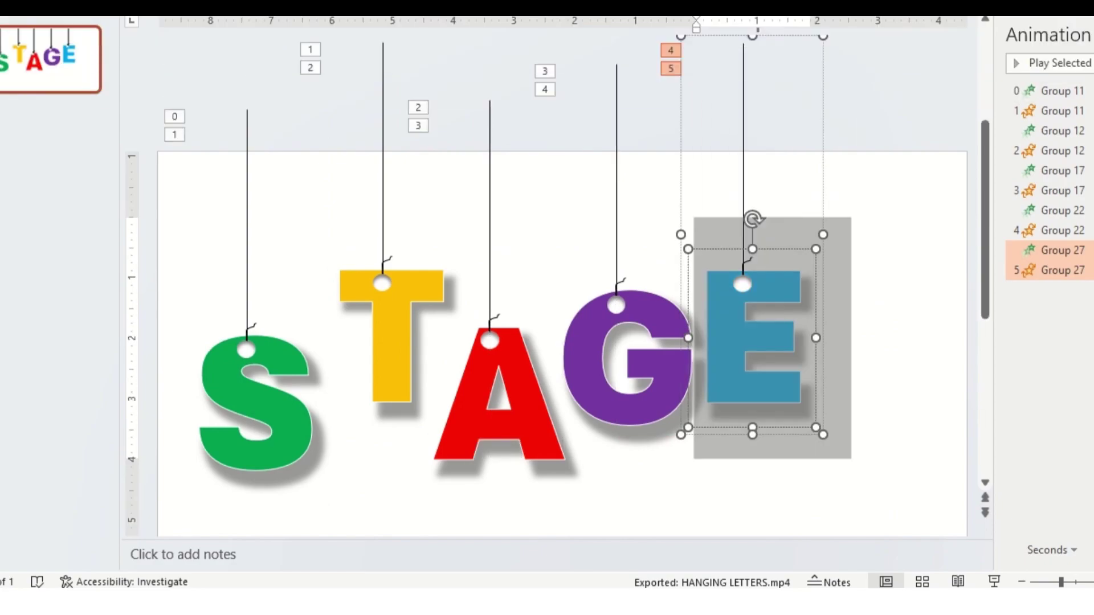
Shift the T, A, G and E slightly left to tighten the spacing.
click(392, 342)
drag(392, 342, 369, 342)
click(496, 399)
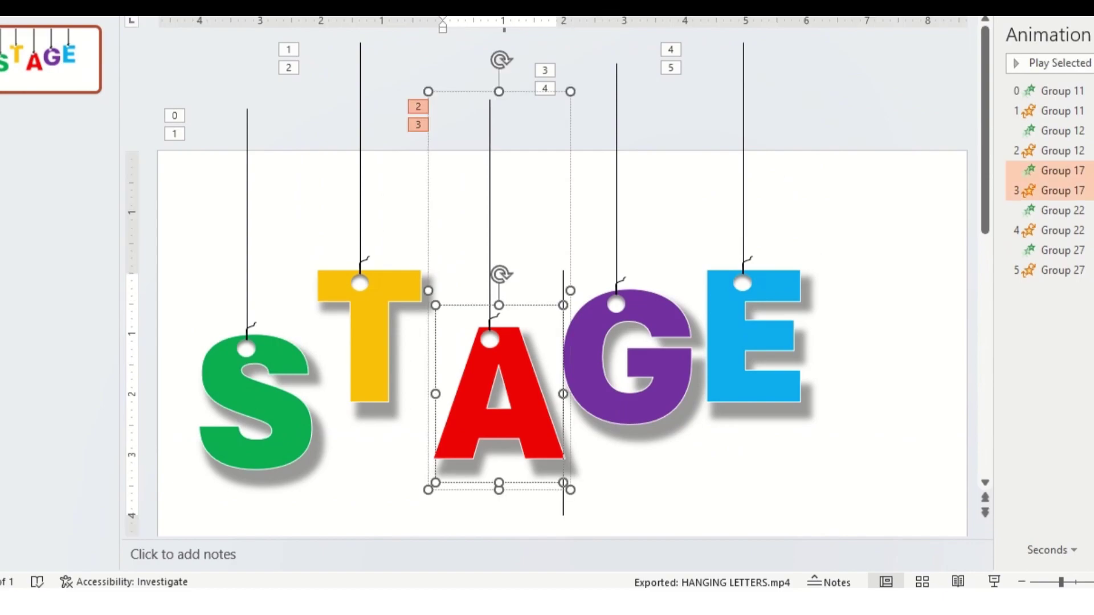
drag(495, 399, 480, 399)
click(627, 365)
drag(627, 365, 609, 364)
click(753, 342)
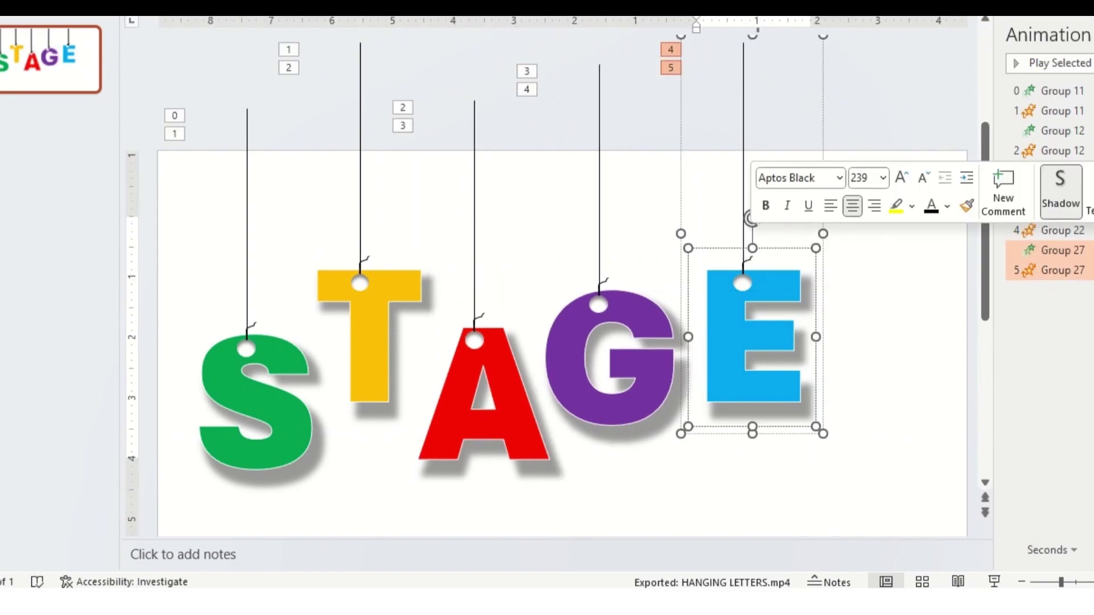
drag(752, 342, 739, 341)
Copy the E group, place the copy at the far right and retype it as S.
right_click(806, 342)
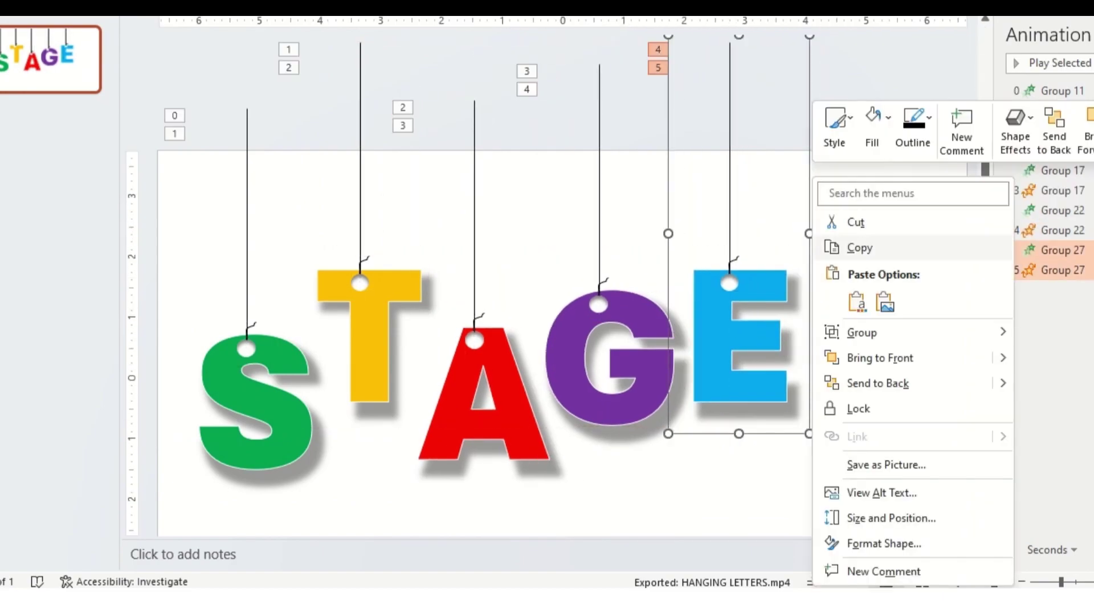
click(849, 248)
right_click(794, 176)
click(906, 251)
drag(740, 342, 849, 364)
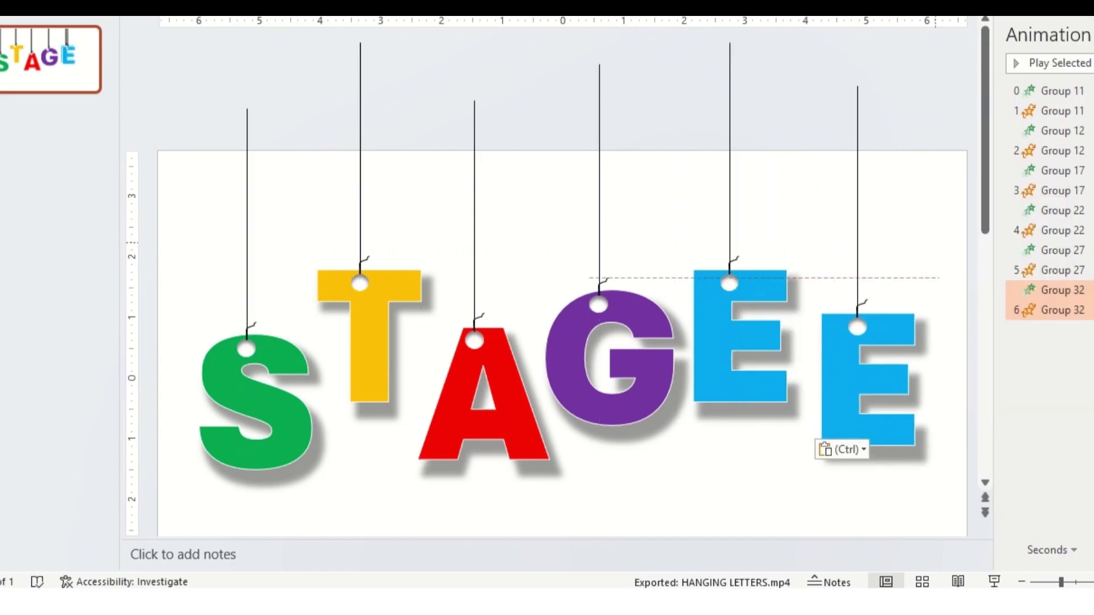
key(F2)
key(BackSpace)
text(S)
Colour the new S pink using a custom fill colour.
key(ctrl+a)
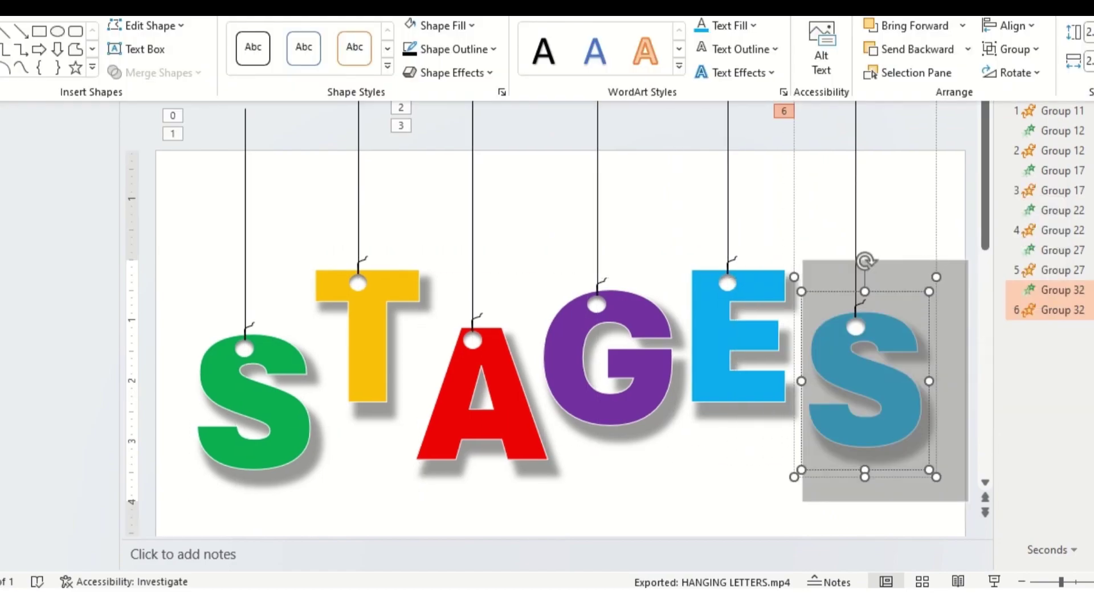
click(727, 26)
click(766, 253)
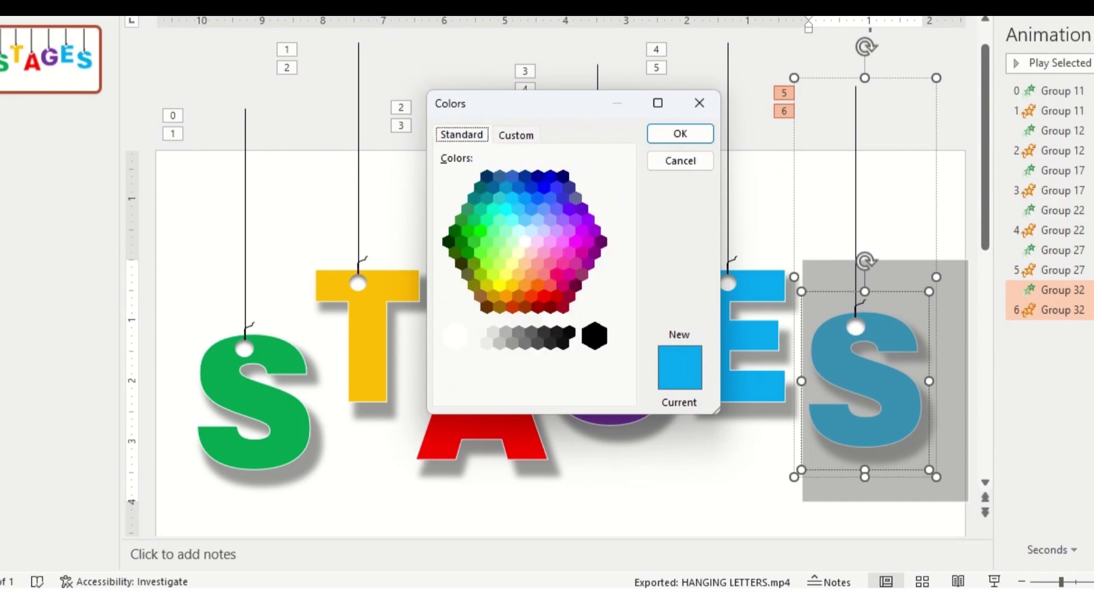
click(481, 230)
click(562, 261)
click(680, 133)
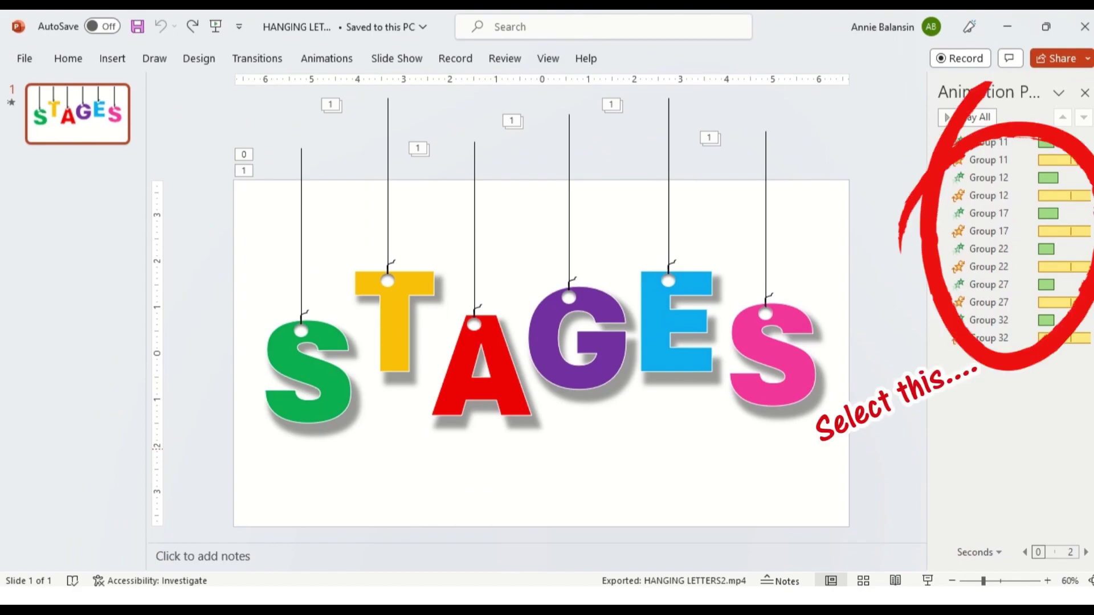
Select animations 2 through 12 in the Animation Pane and set their Start to With Previous.
click(988, 160)
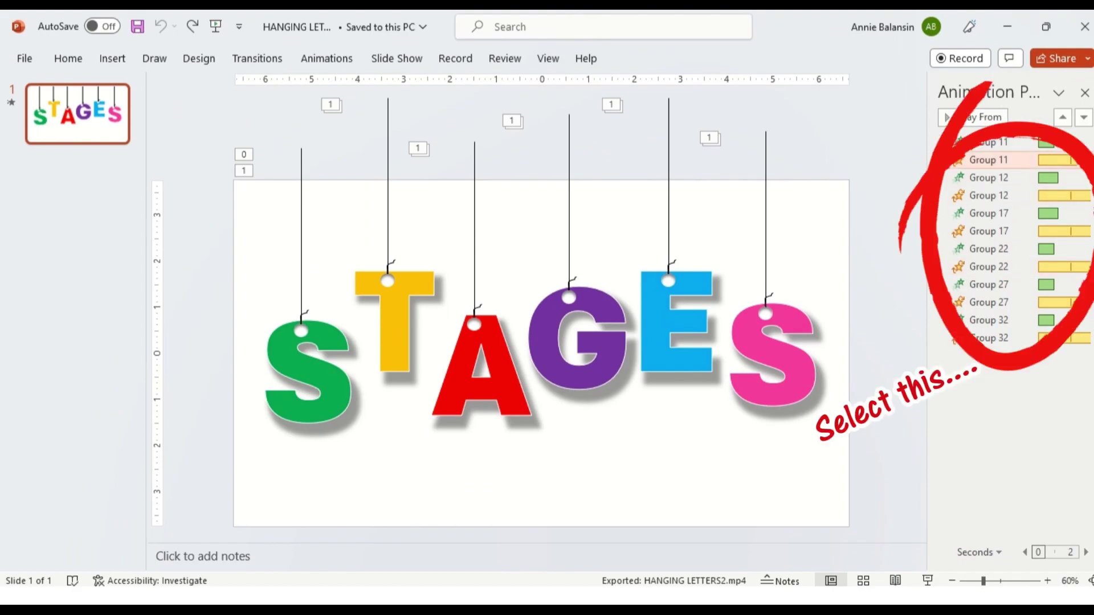
shift+click(989, 178)
shift+click(989, 213)
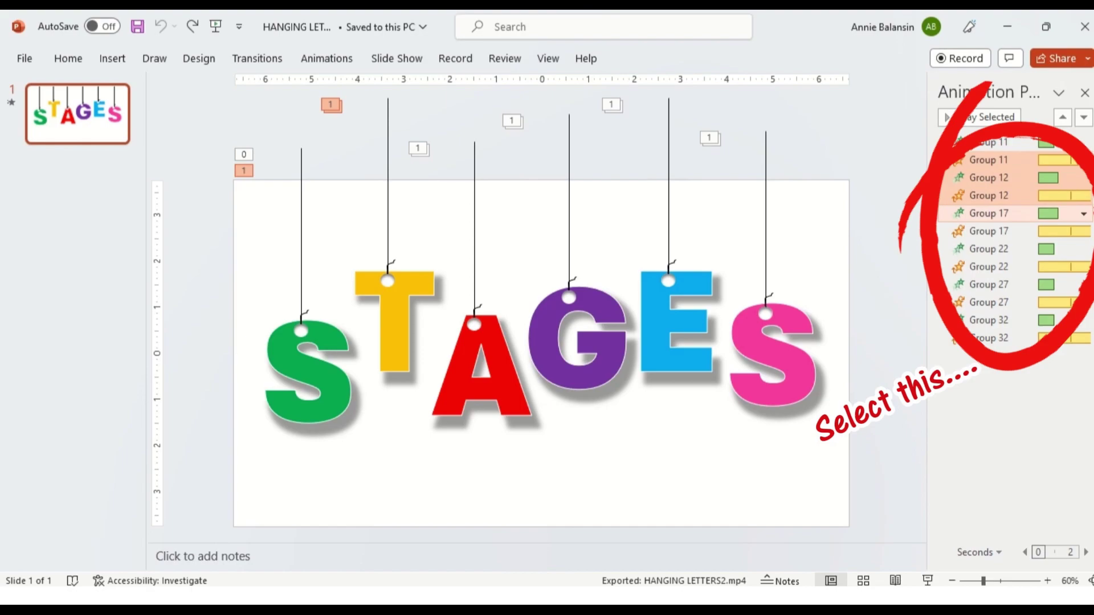
shift+click(988, 231)
shift+click(989, 248)
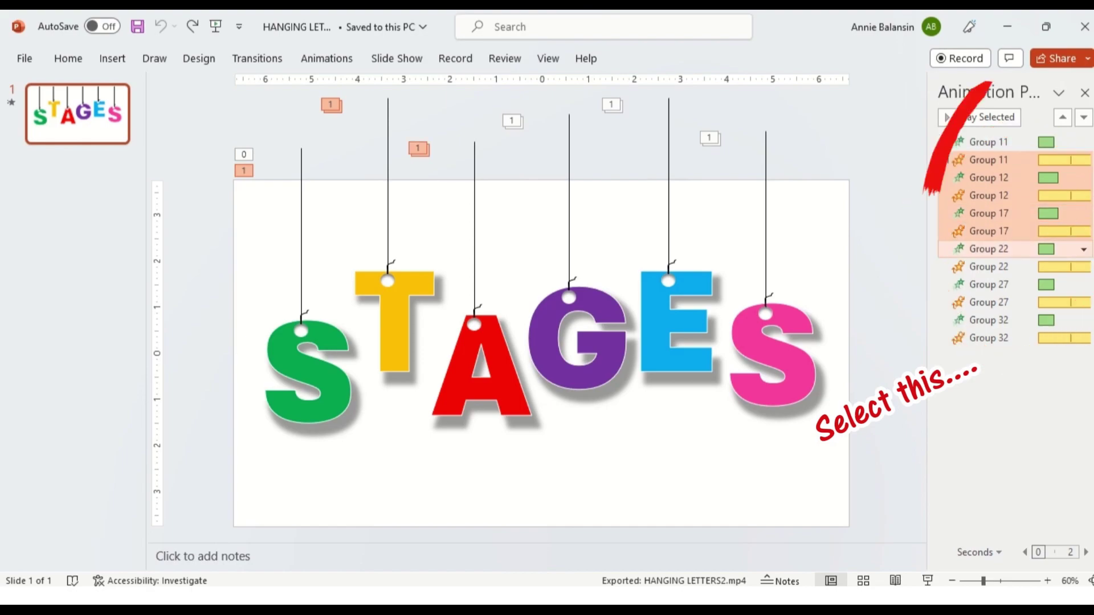
shift+click(988, 285)
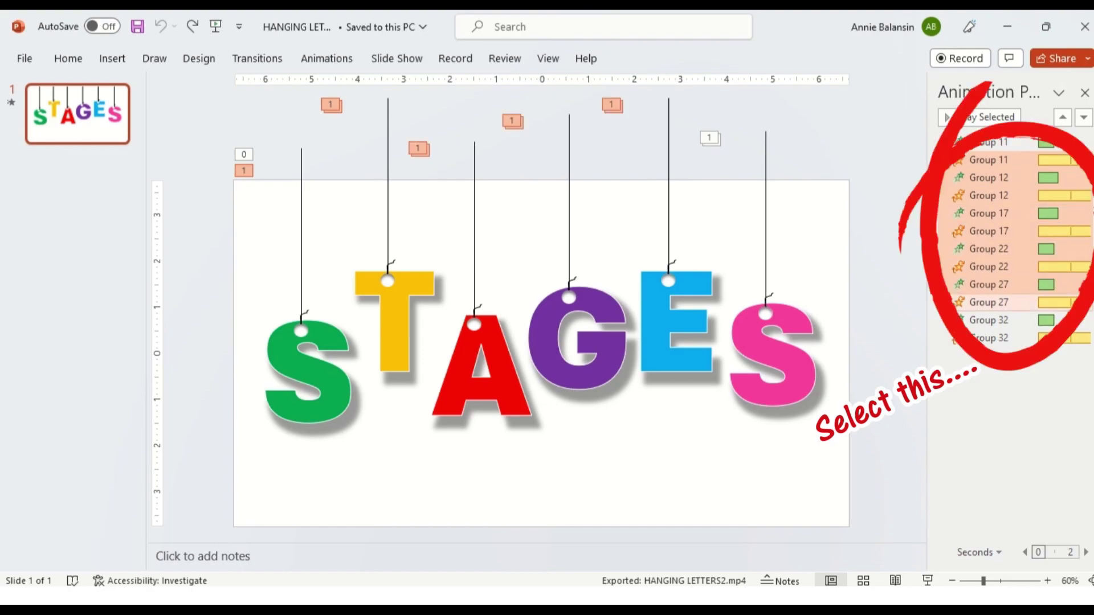
shift+click(989, 320)
shift+click(988, 338)
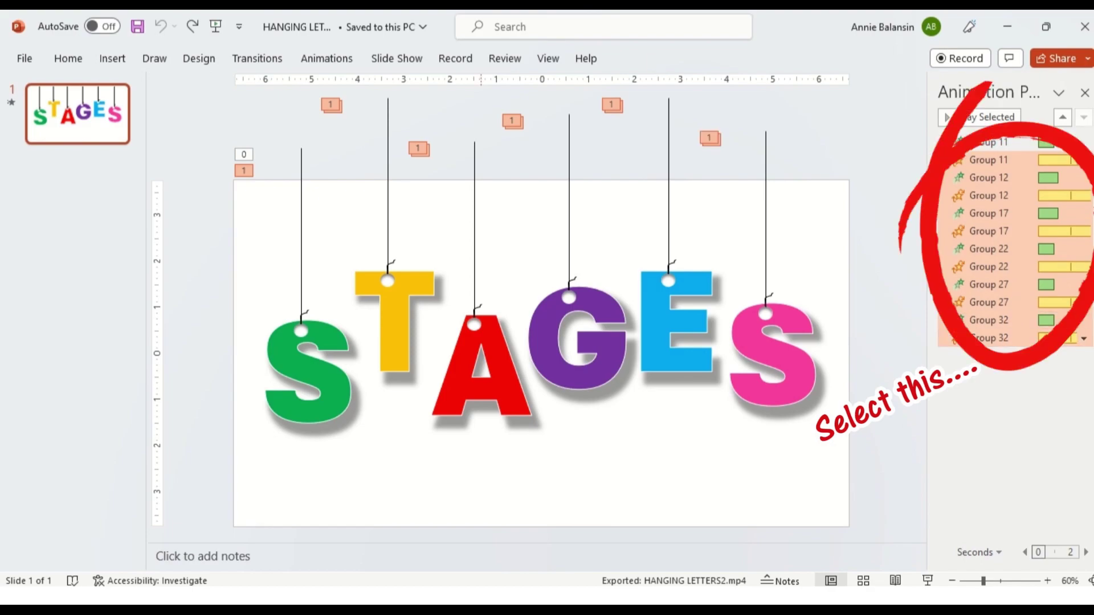
click(326, 58)
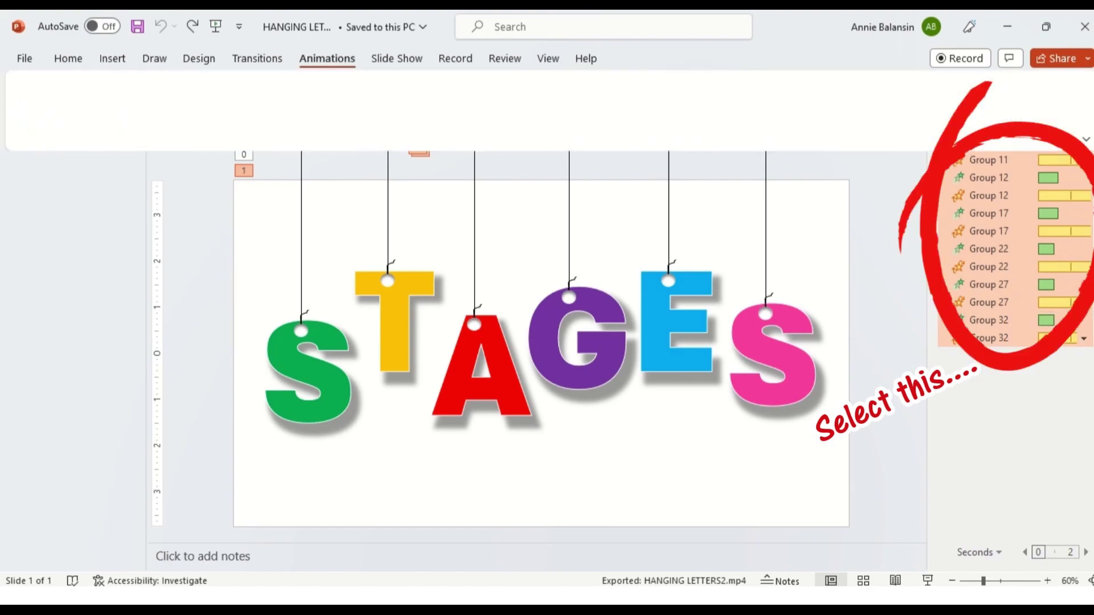
click(968, 83)
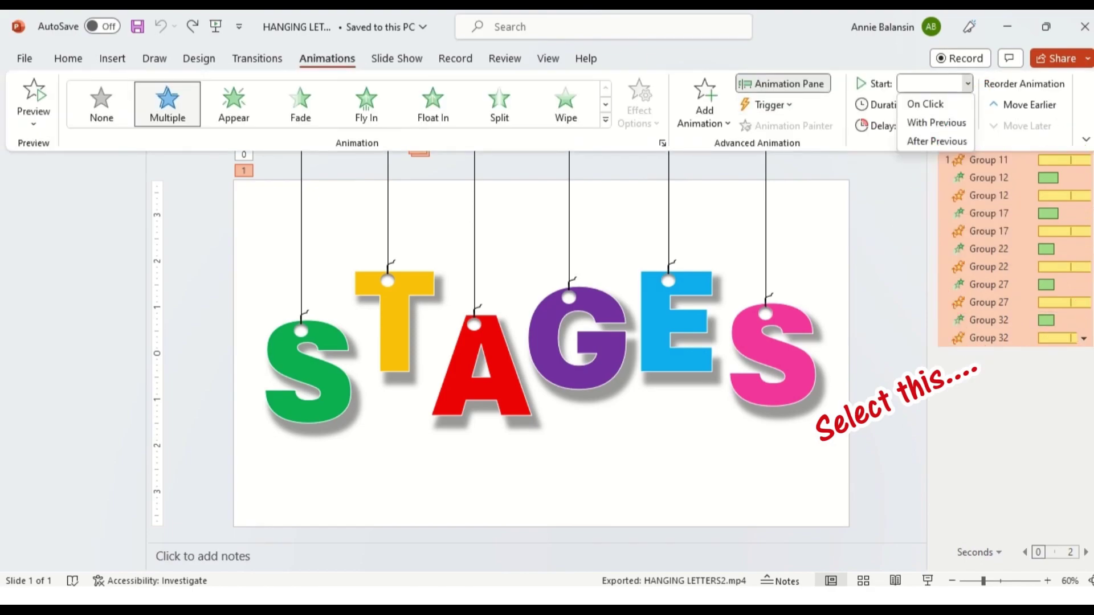
click(929, 122)
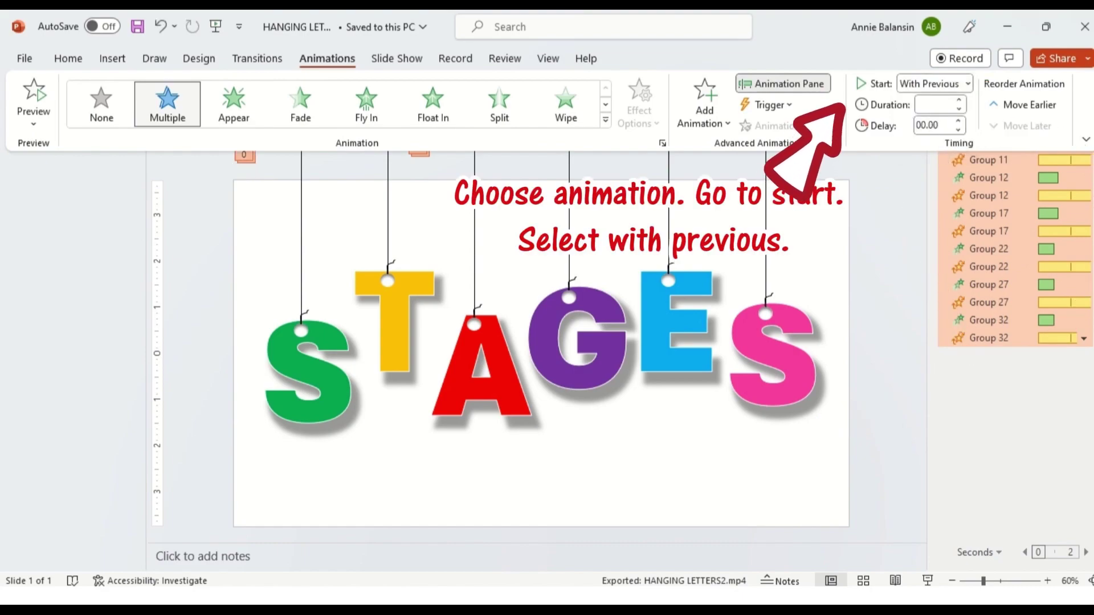
key(Escape)
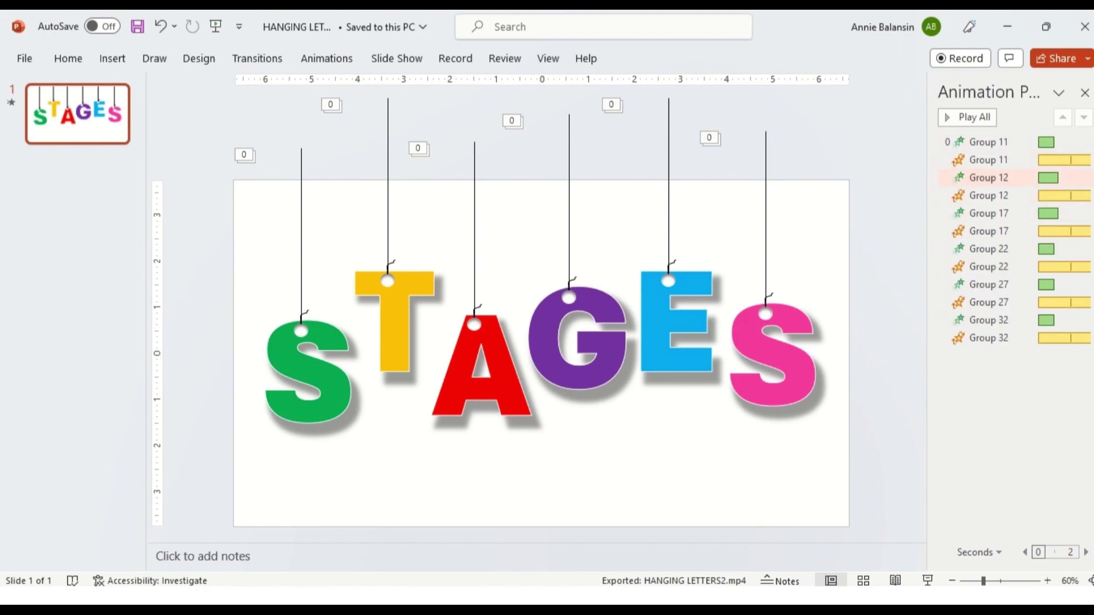
Give the Group 12 and Group 22 Fly In animations a 00.25 delay.
click(988, 177)
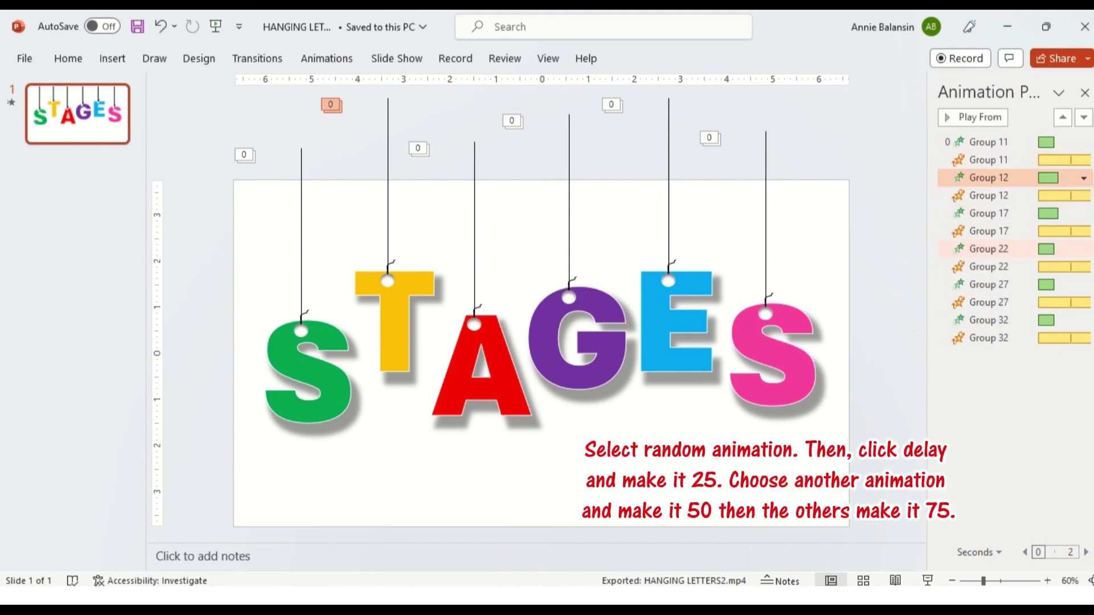
ctrl+click(988, 248)
click(327, 58)
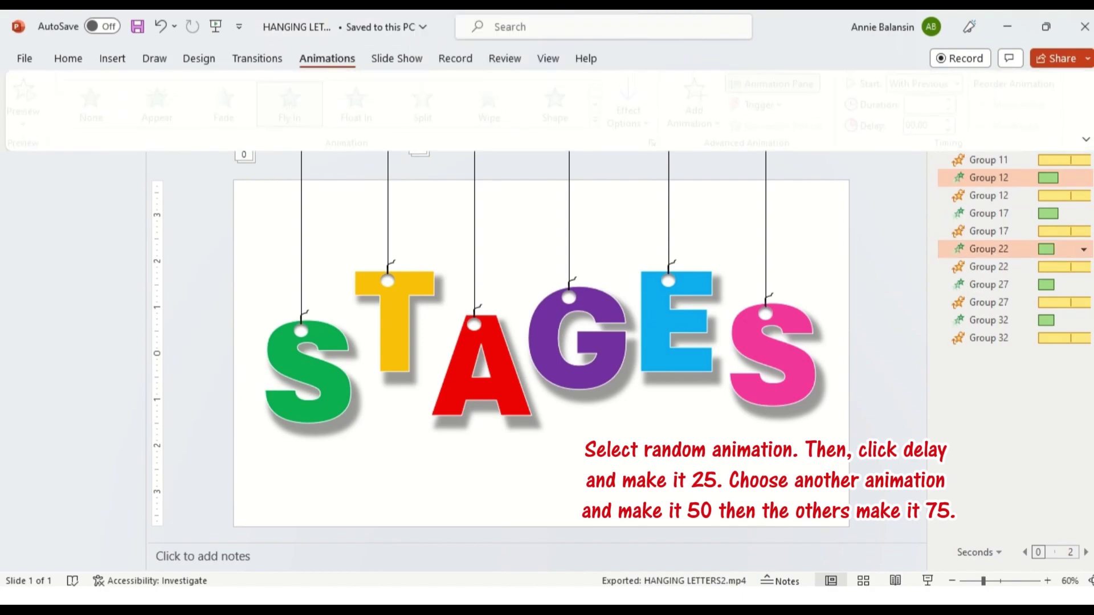
click(958, 120)
click(959, 120)
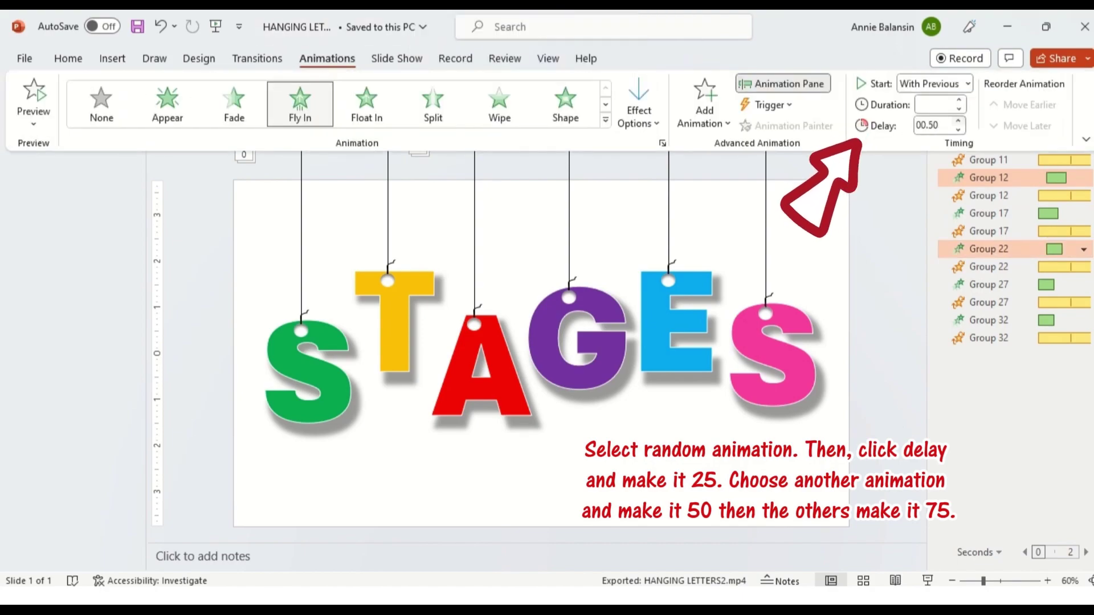
click(959, 129)
click(989, 284)
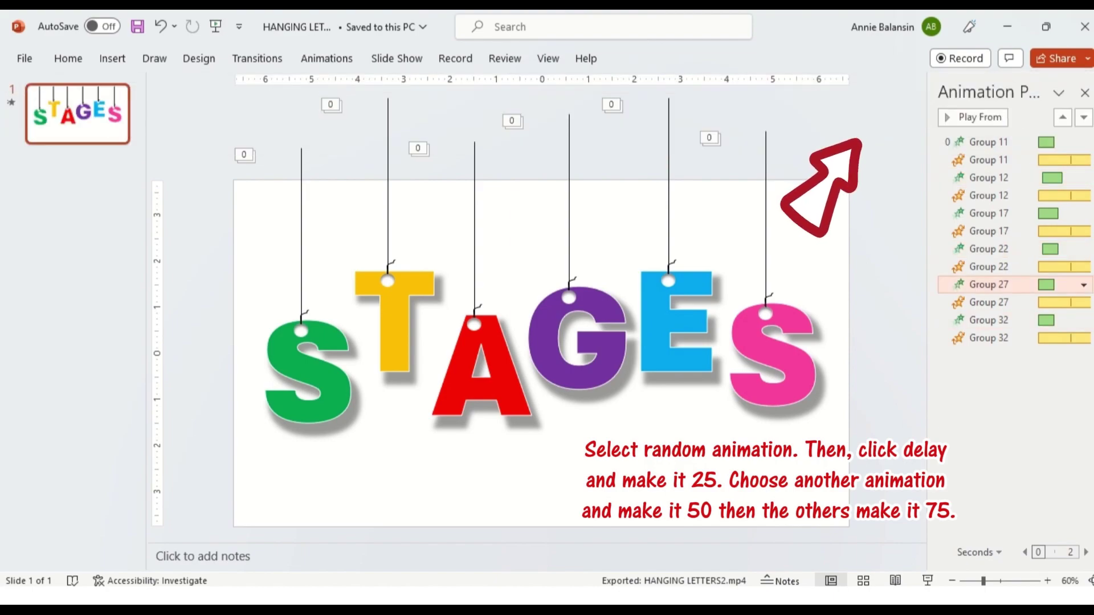
click(989, 177)
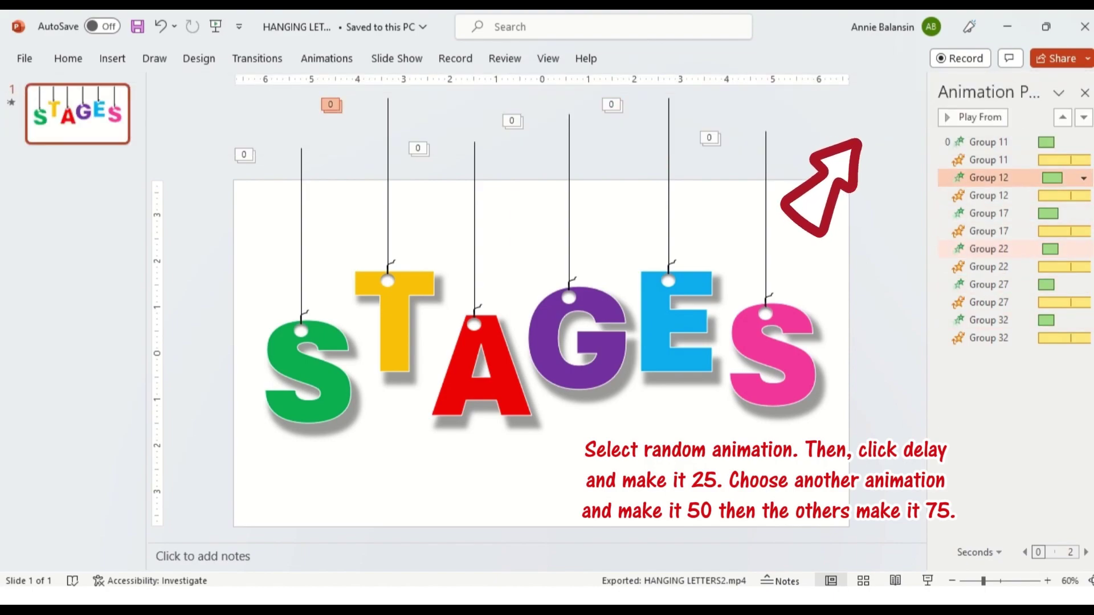
ctrl+click(988, 249)
click(327, 58)
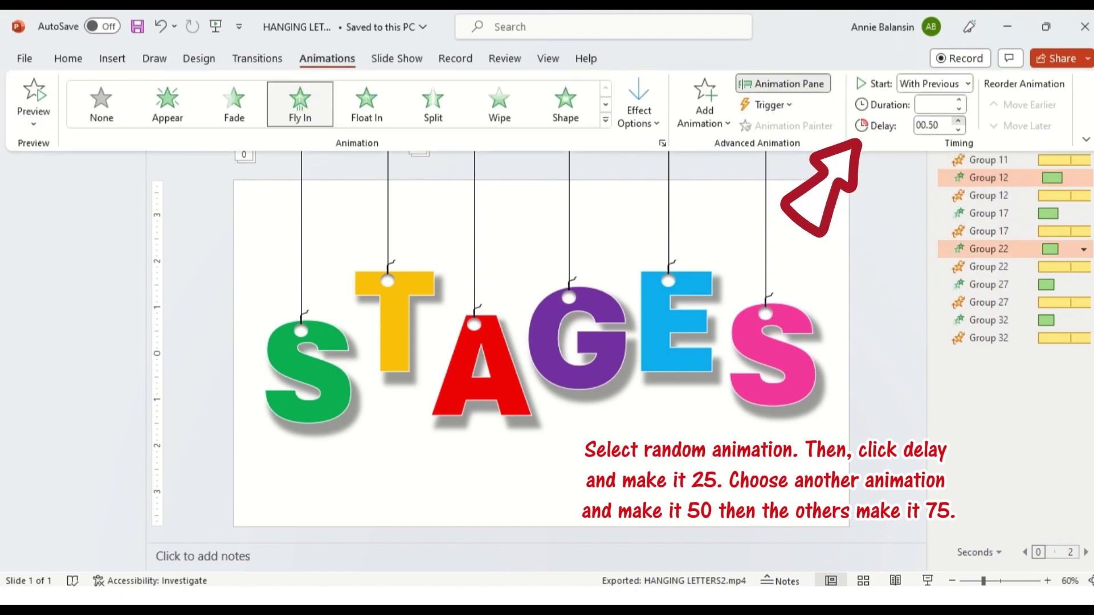
key(Escape)
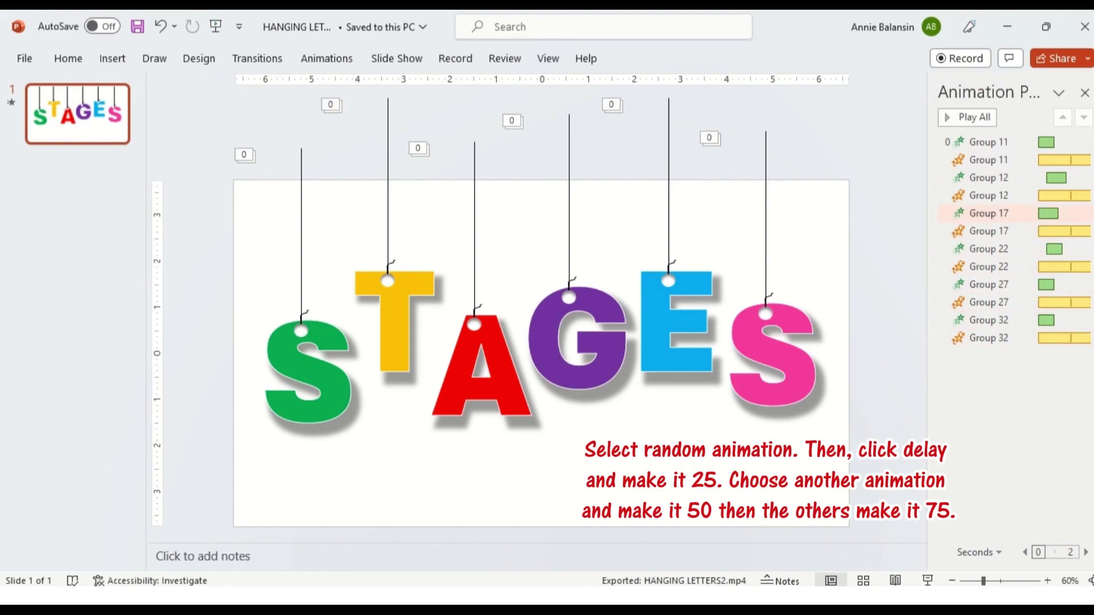
Check the Group 17 and 27 Fly Ins, then set Group 22 and 32 delays to 00.50.
click(989, 213)
ctrl+click(988, 285)
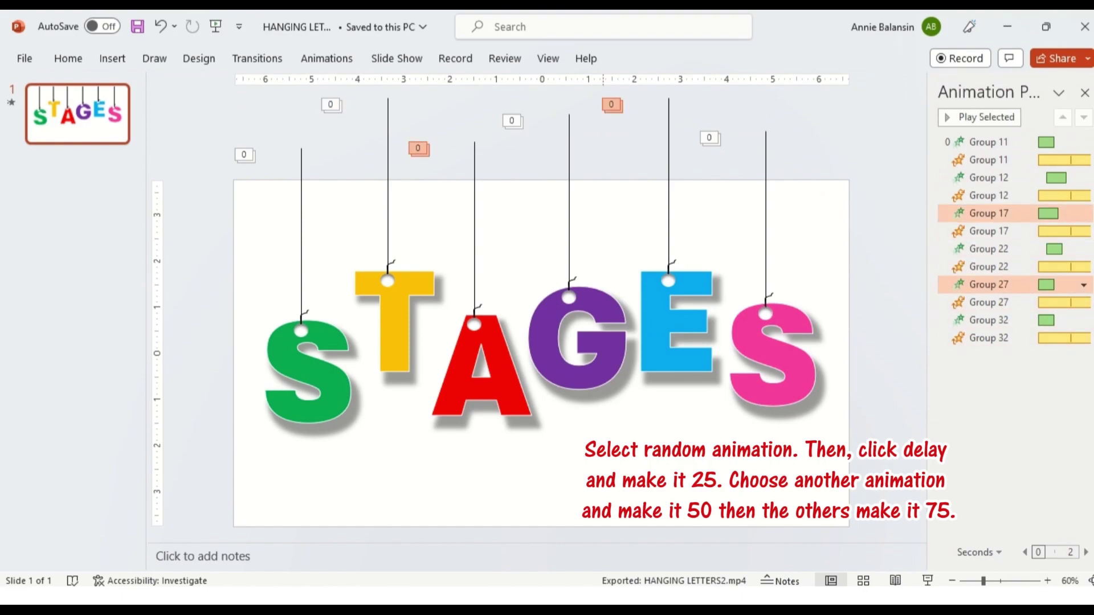
click(327, 58)
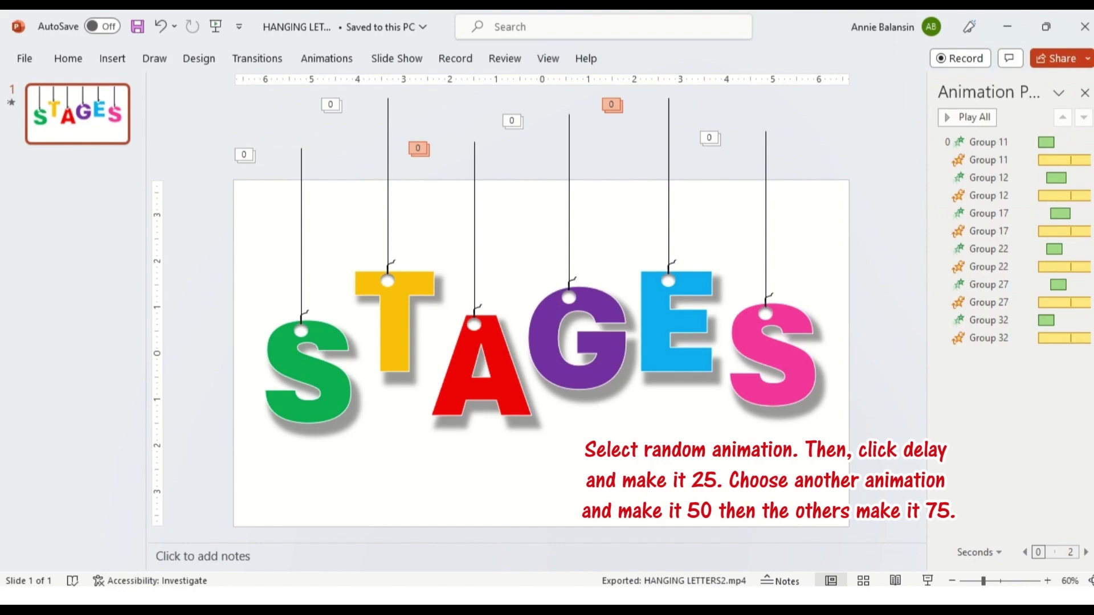
click(989, 320)
ctrl+click(988, 320)
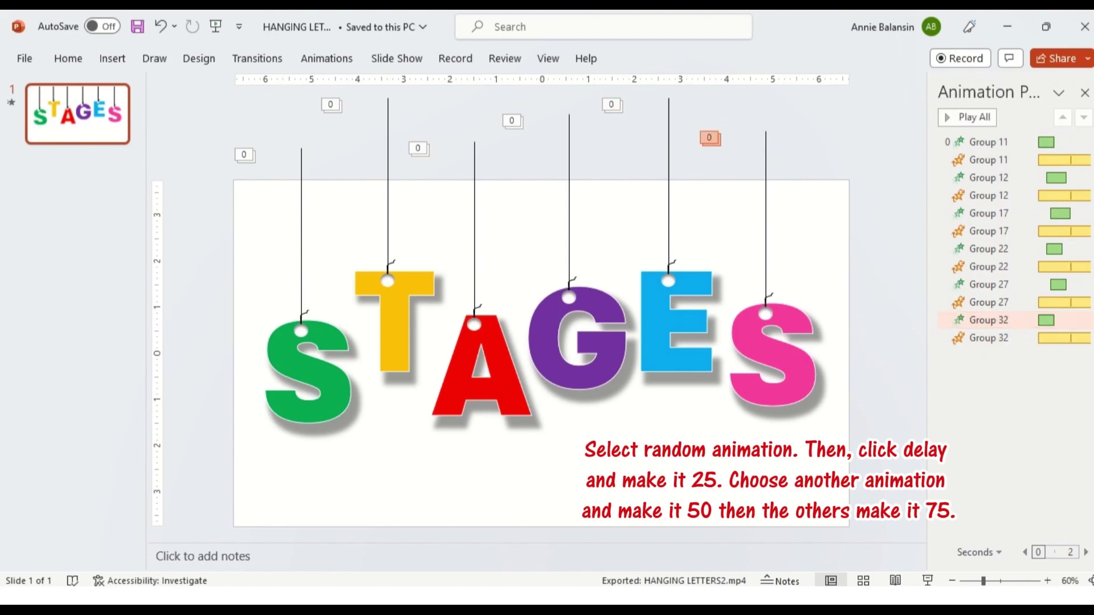
click(989, 320)
ctrl+click(989, 249)
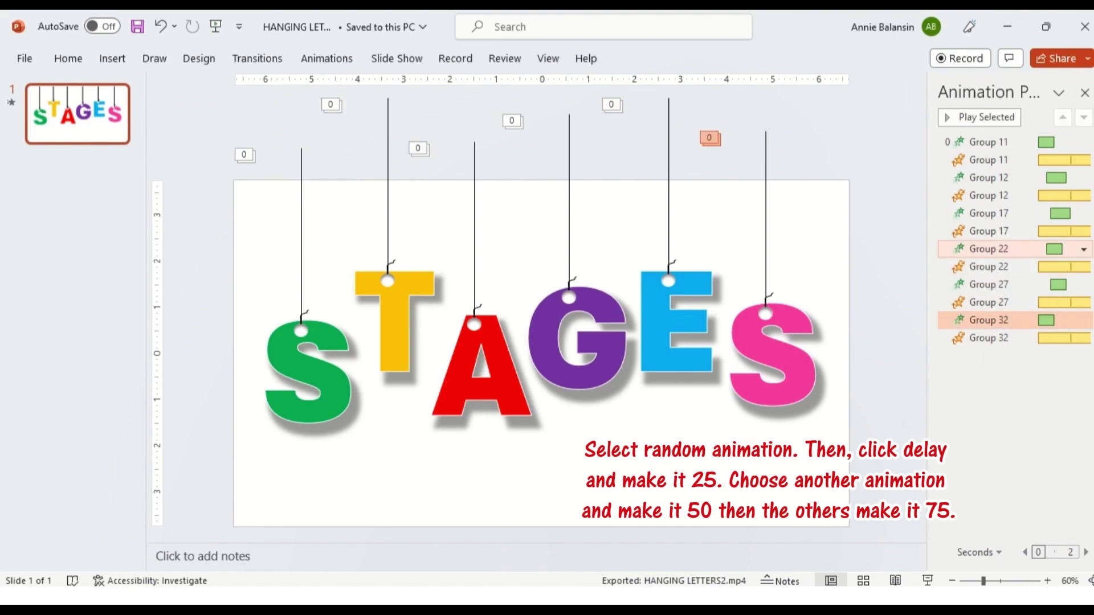
click(326, 58)
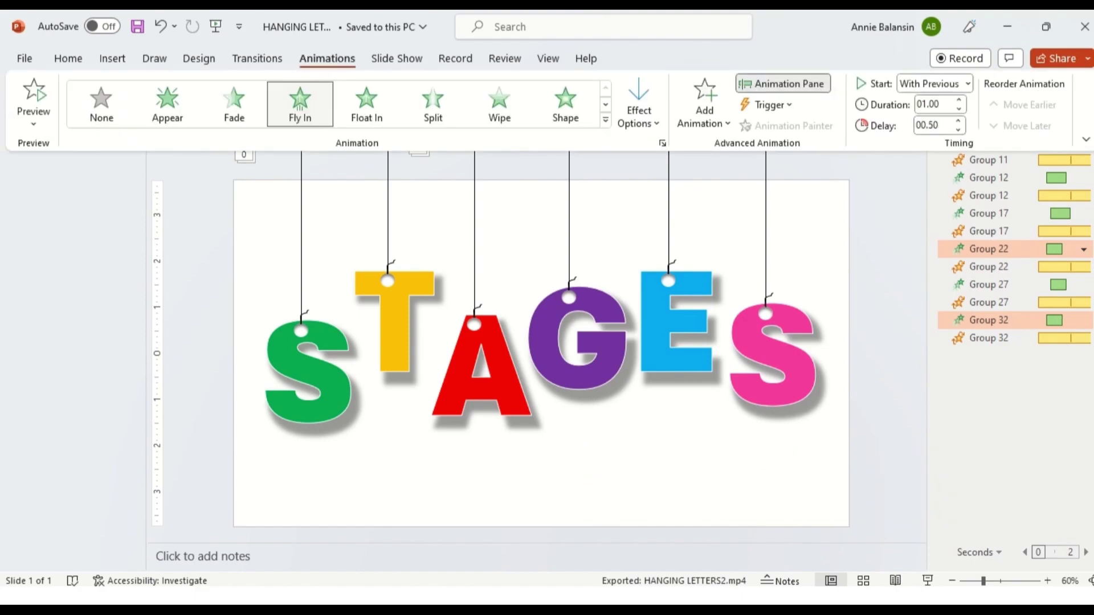
key(Escape)
key(Escape)
Set the Group 11 and Group 17 Teeter delays to 00.25, keeping With Previous.
click(988, 177)
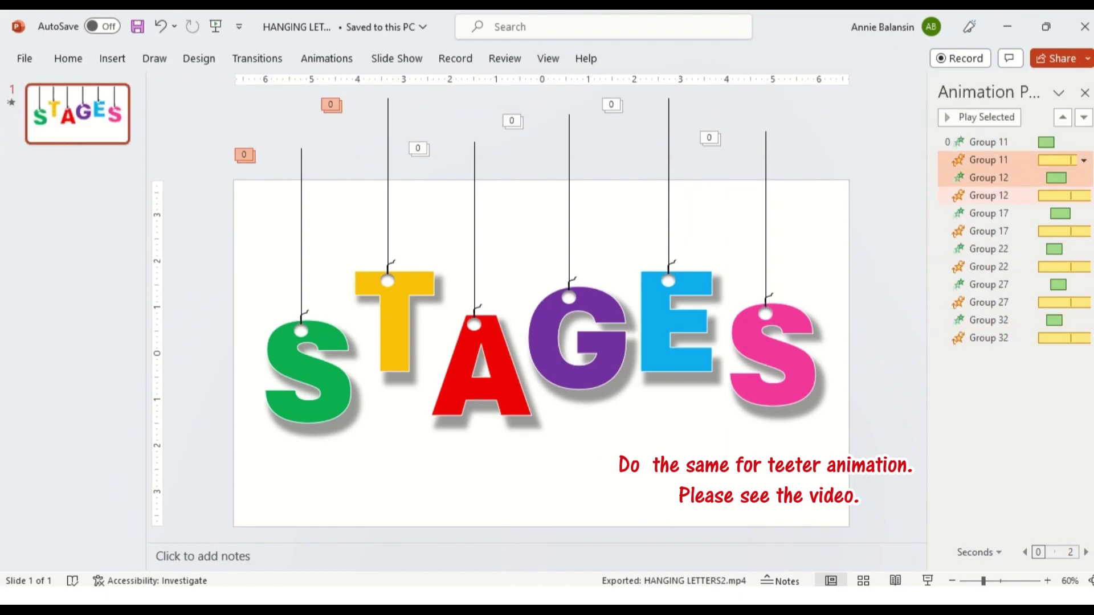
click(988, 195)
click(989, 159)
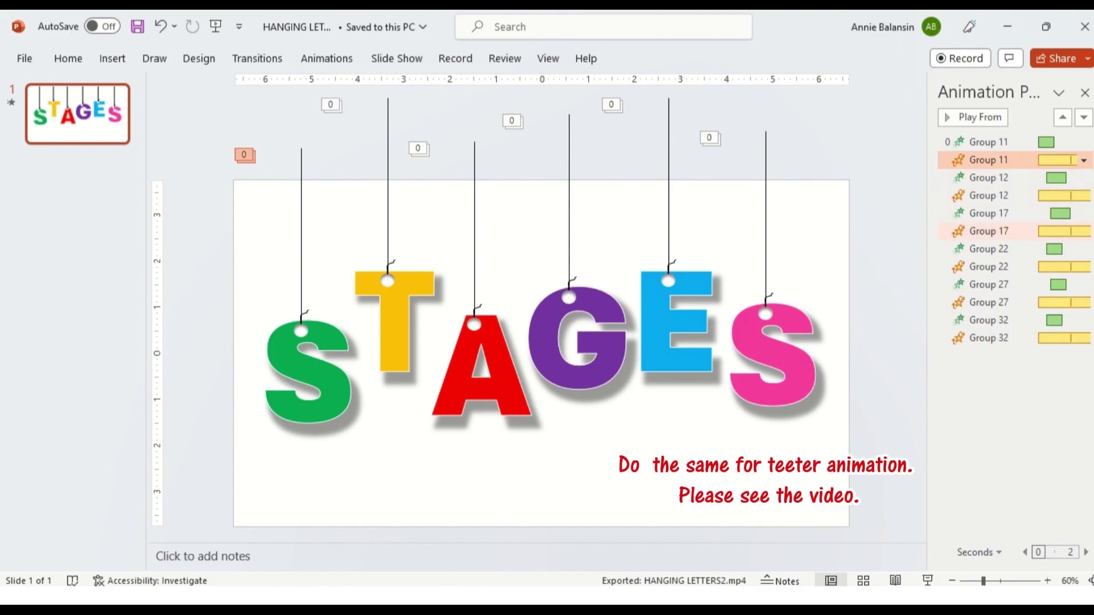
ctrl+click(988, 231)
click(327, 58)
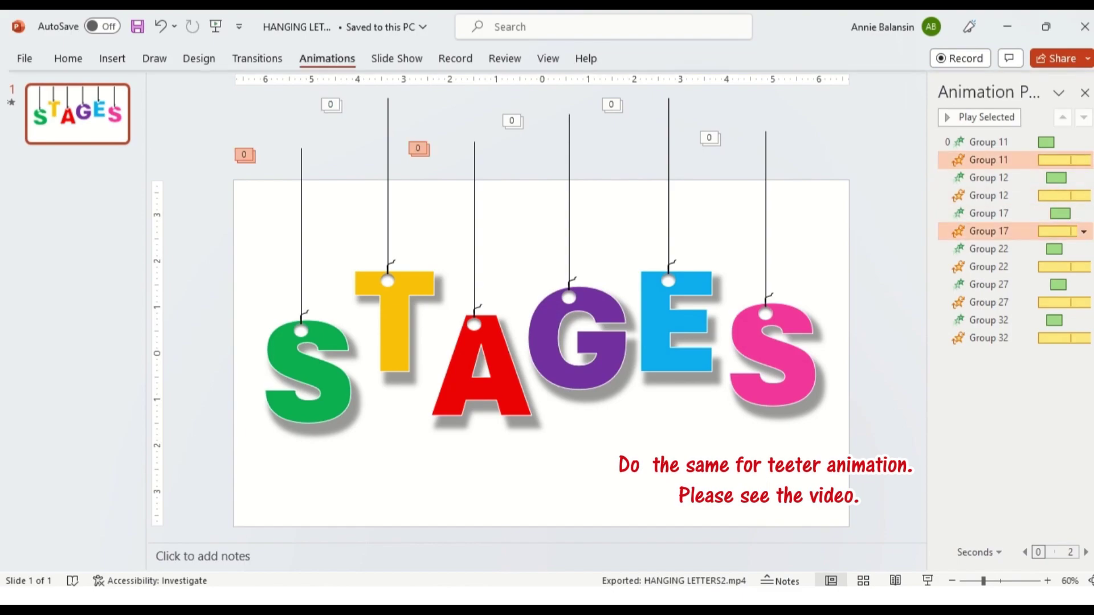
click(968, 84)
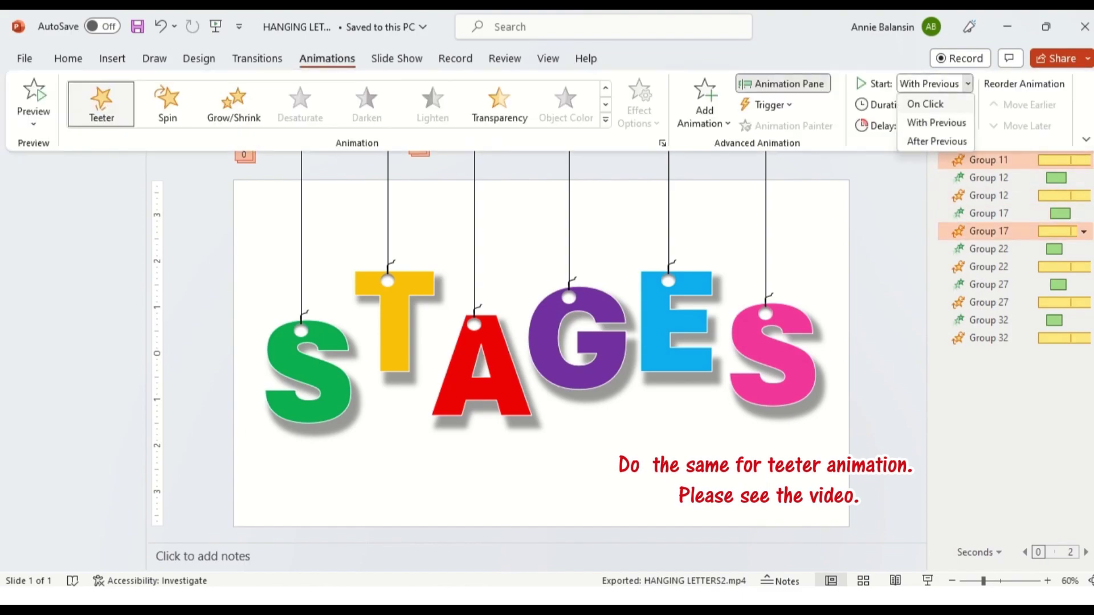
click(937, 119)
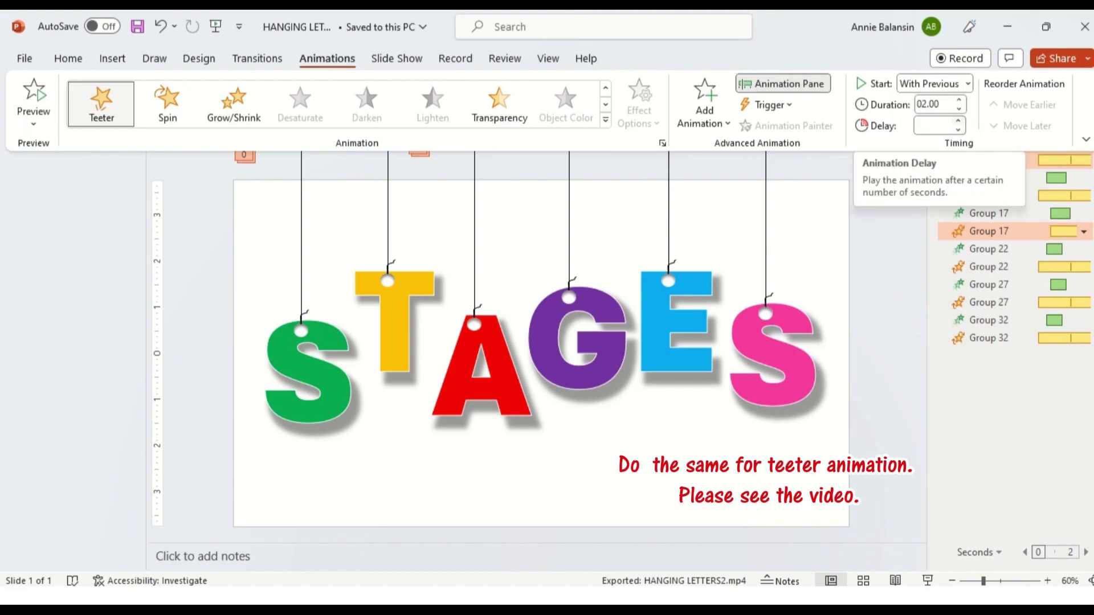
click(959, 121)
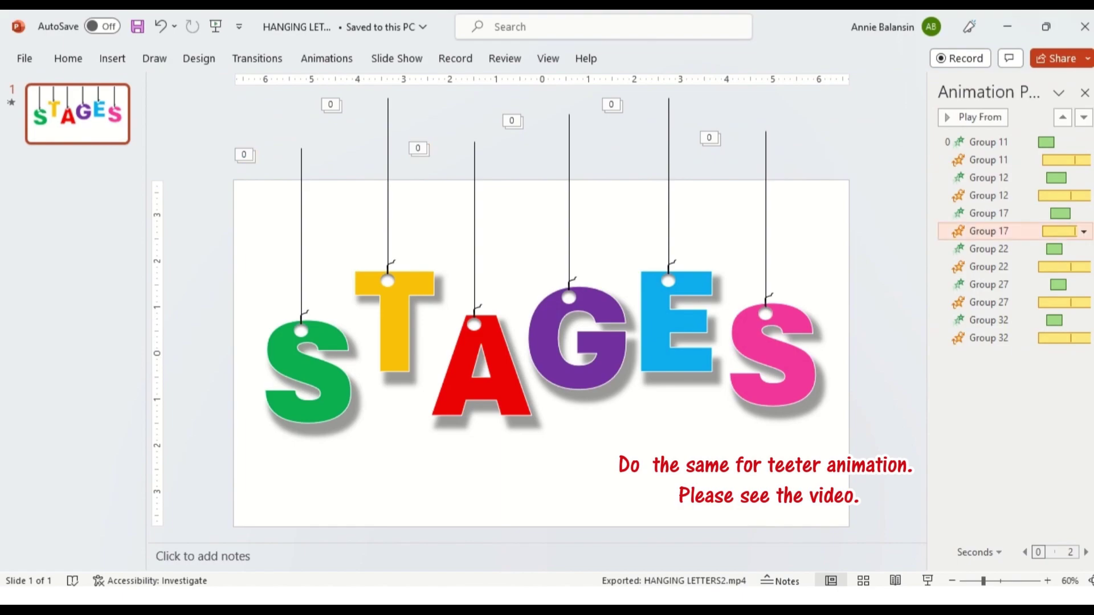
Raise the Group 12 and Group 22 Teeter delays to 00.50.
click(988, 196)
ctrl+click(989, 267)
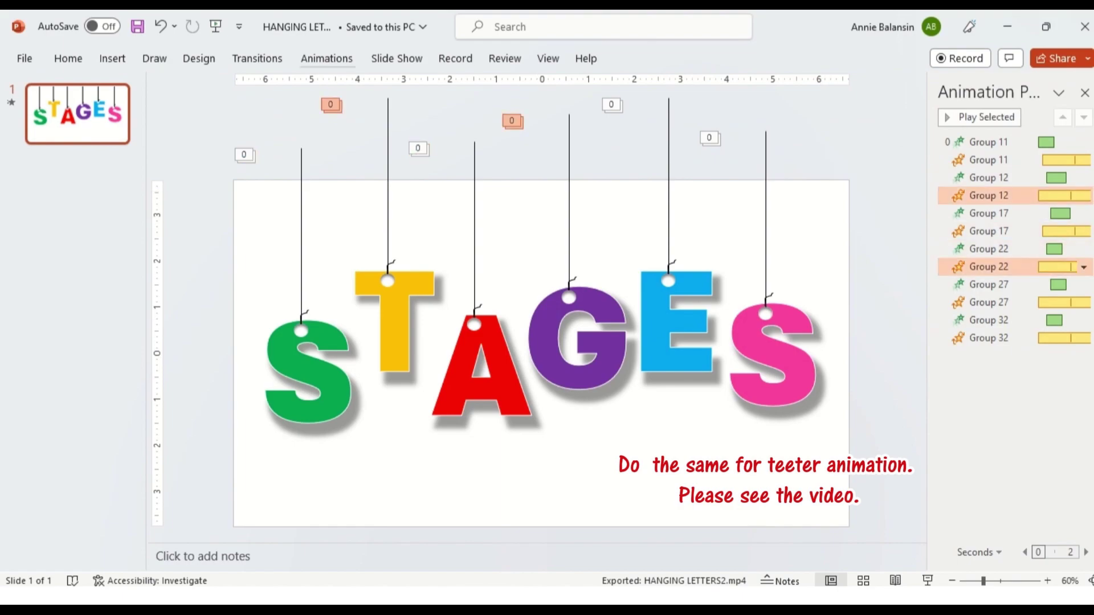
click(327, 58)
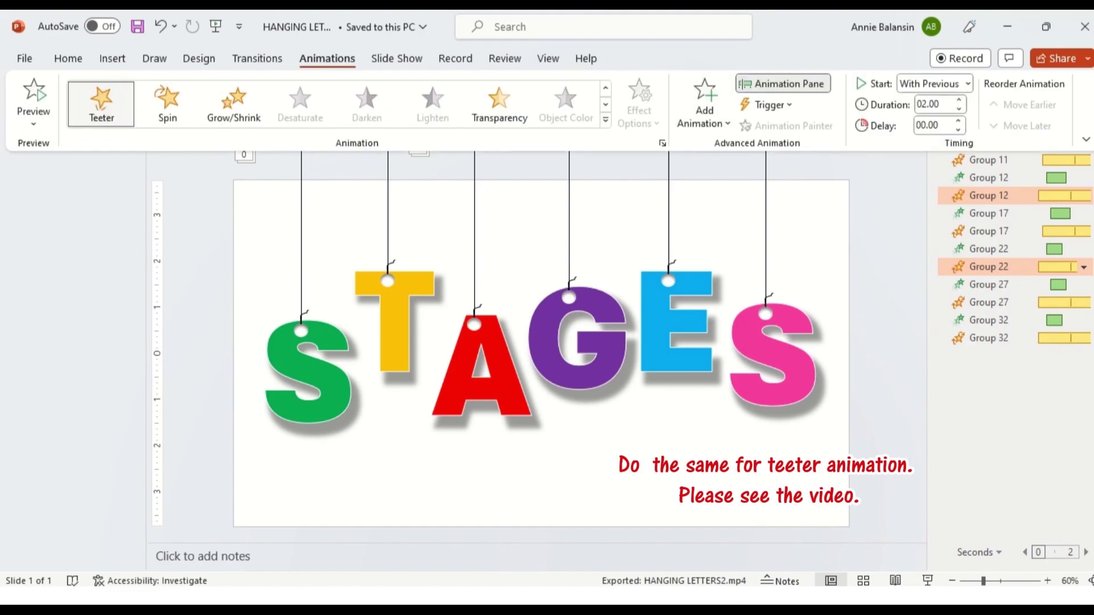
click(959, 121)
Raise the Group 32 and Group 22 Teeter delays to 00.75.
click(988, 338)
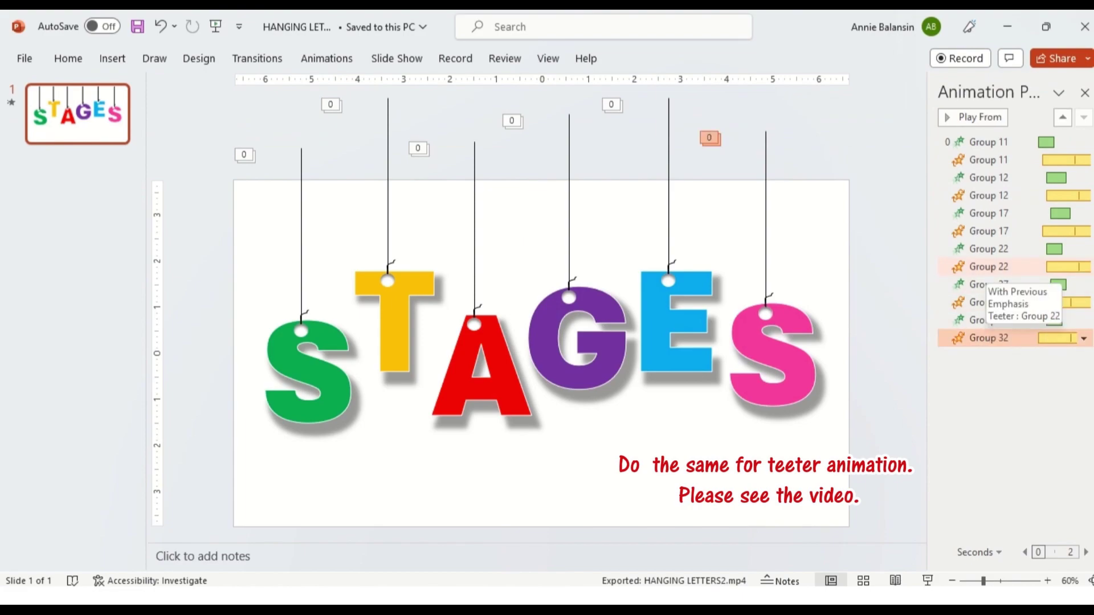
ctrl+click(988, 267)
click(327, 58)
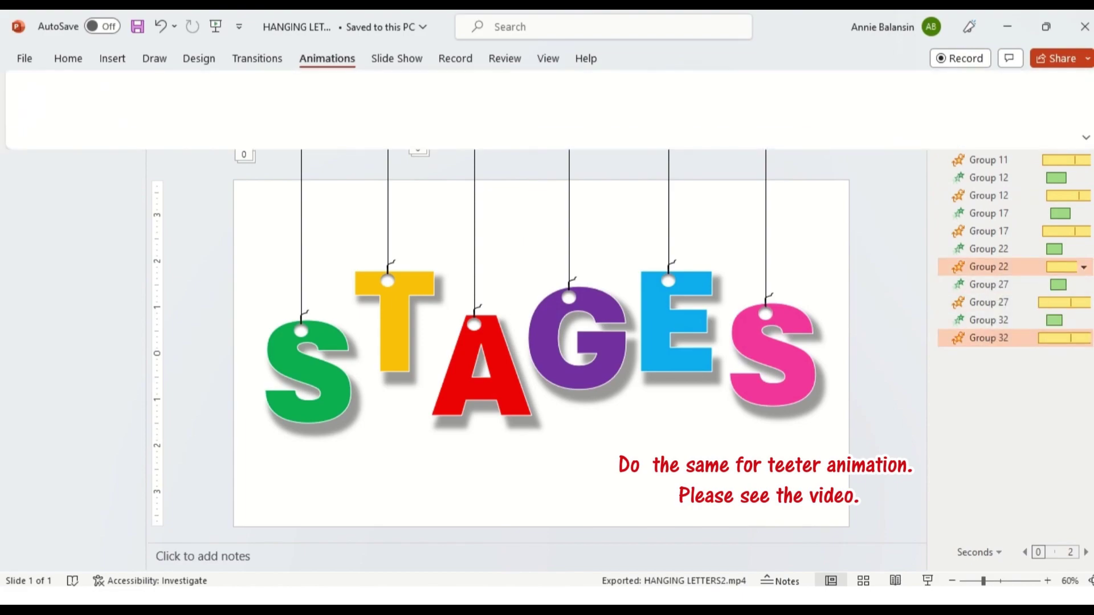
click(959, 121)
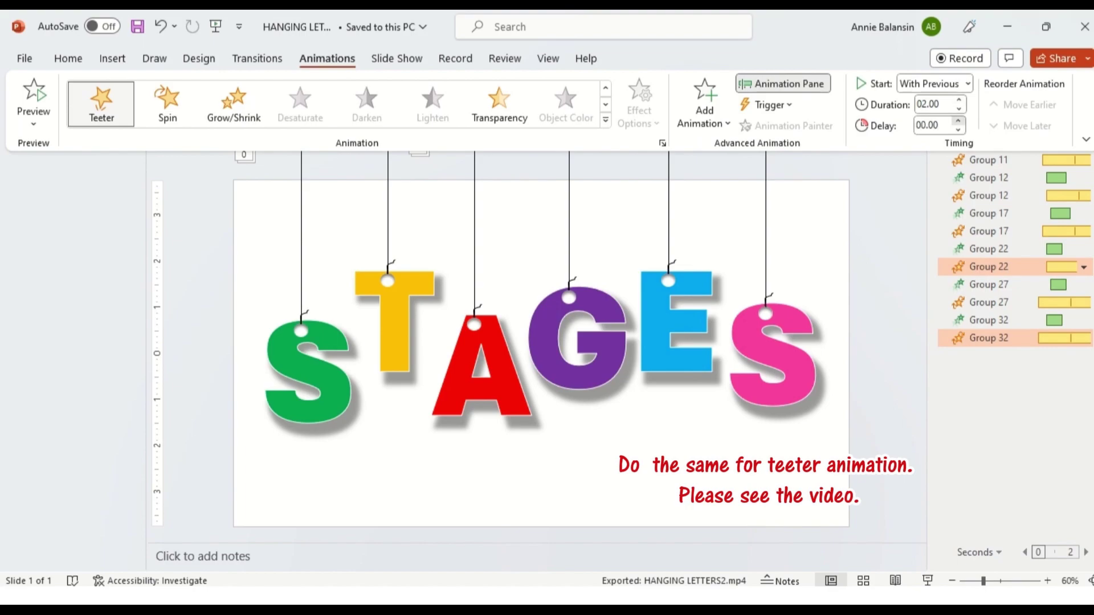
click(959, 121)
Set the Group 27 and Group 12 Teeter delays to 00.25.
click(989, 302)
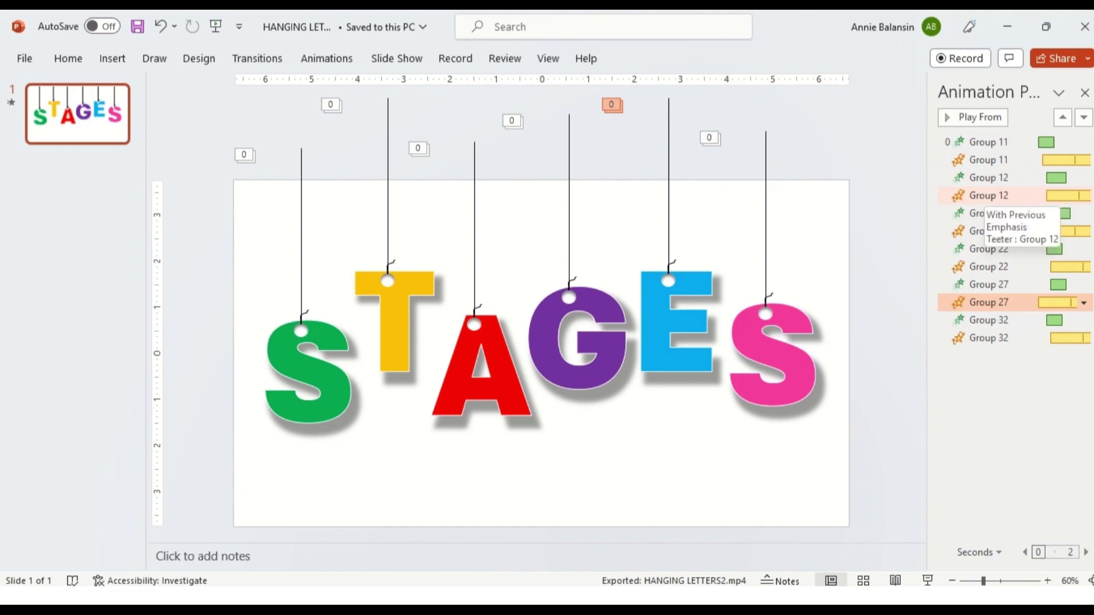
ctrl+click(989, 195)
click(327, 58)
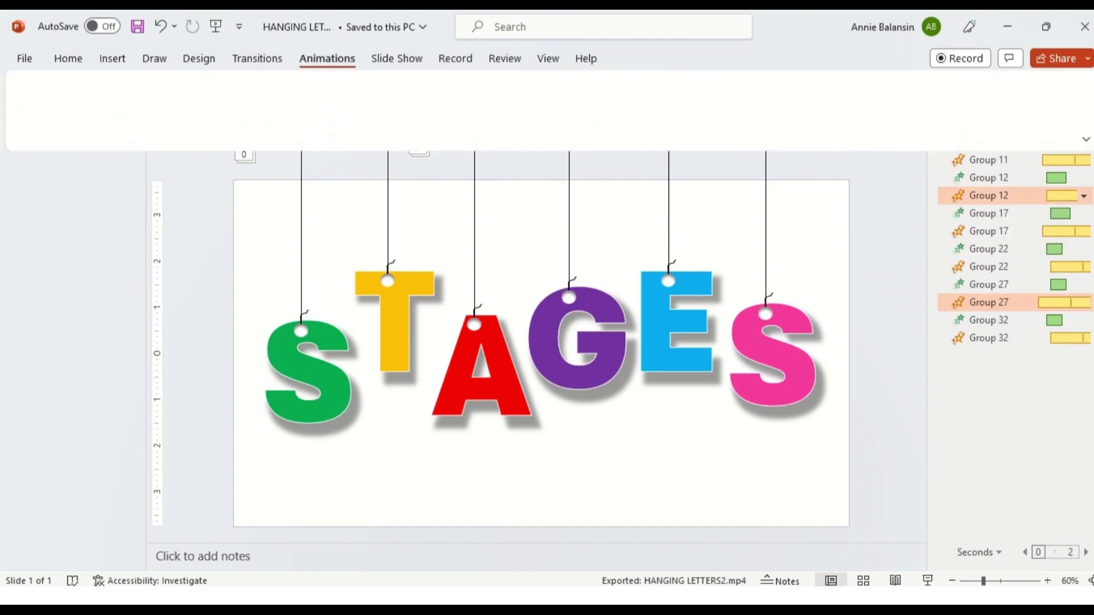
click(959, 120)
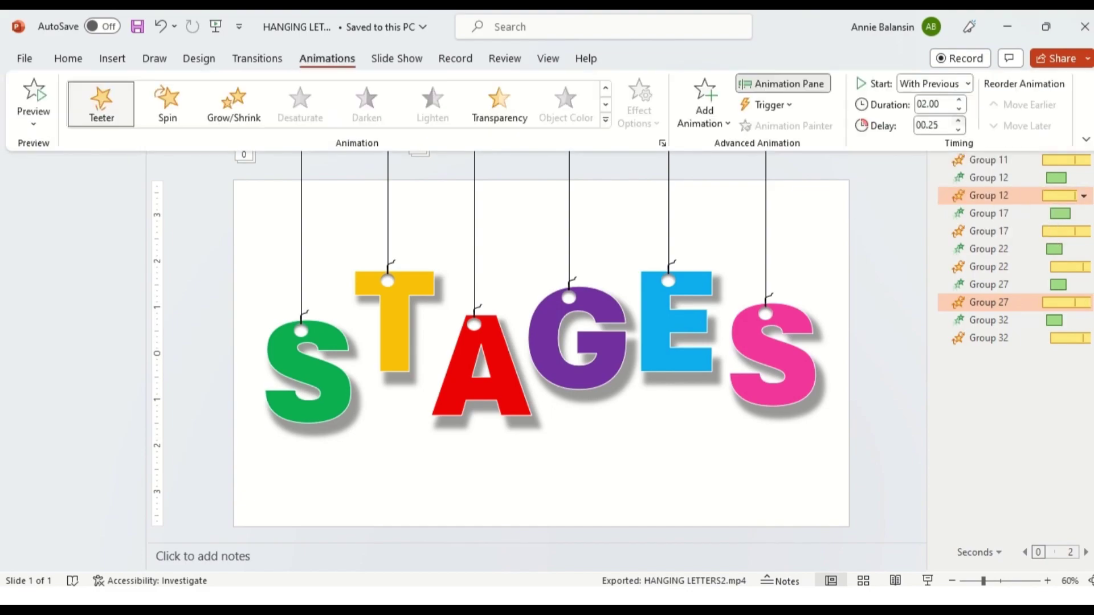
key(Escape)
key(Escape)
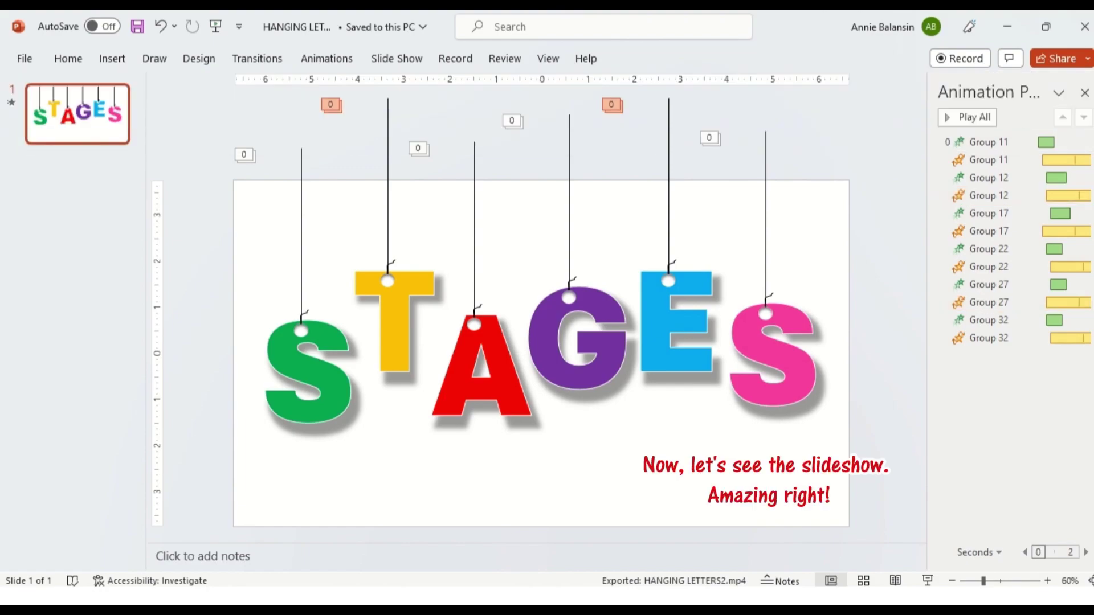